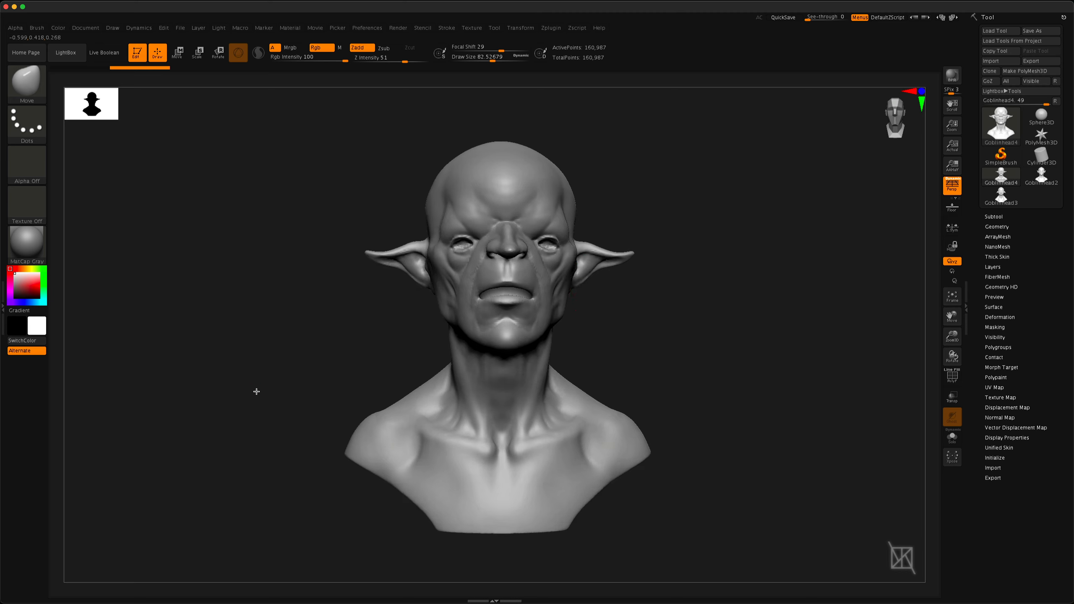
Append a Sphere3D as a new subtool alongside the goblin head
mouse_move(256, 391)
left_mouse_down()
mouse_move(321, 382)
mouse_move(244, 381)
left_mouse_up()
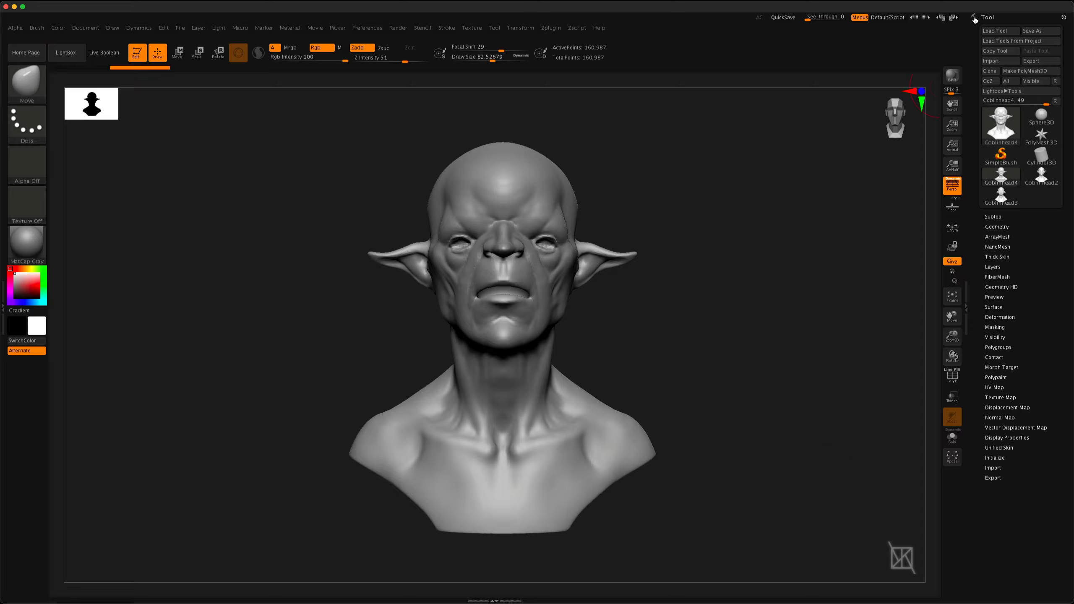
left_click(994, 216)
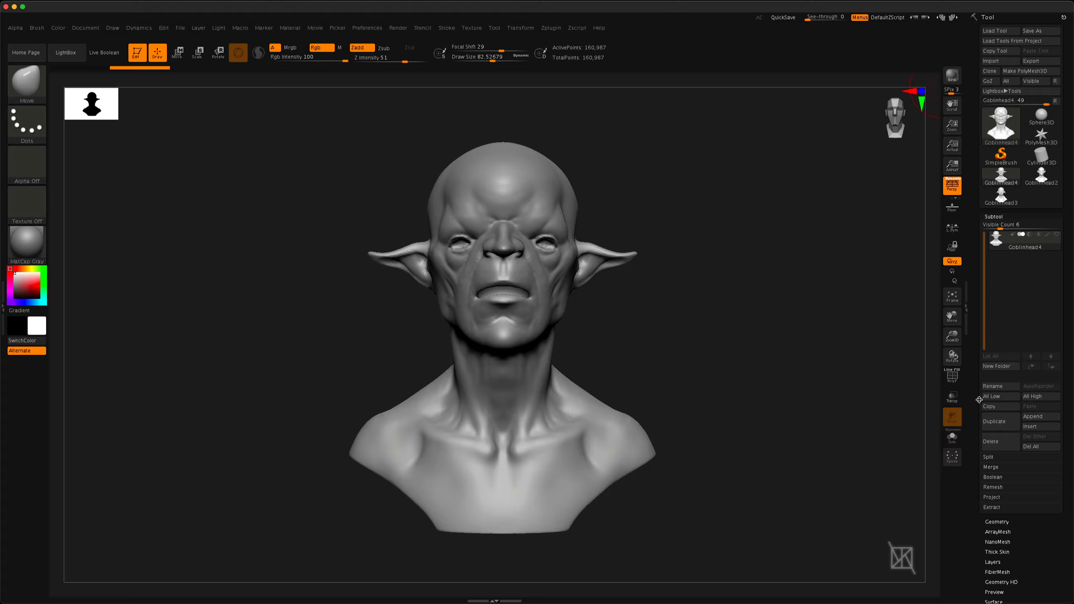
left_click_drag(1001, 227, 1017, 228)
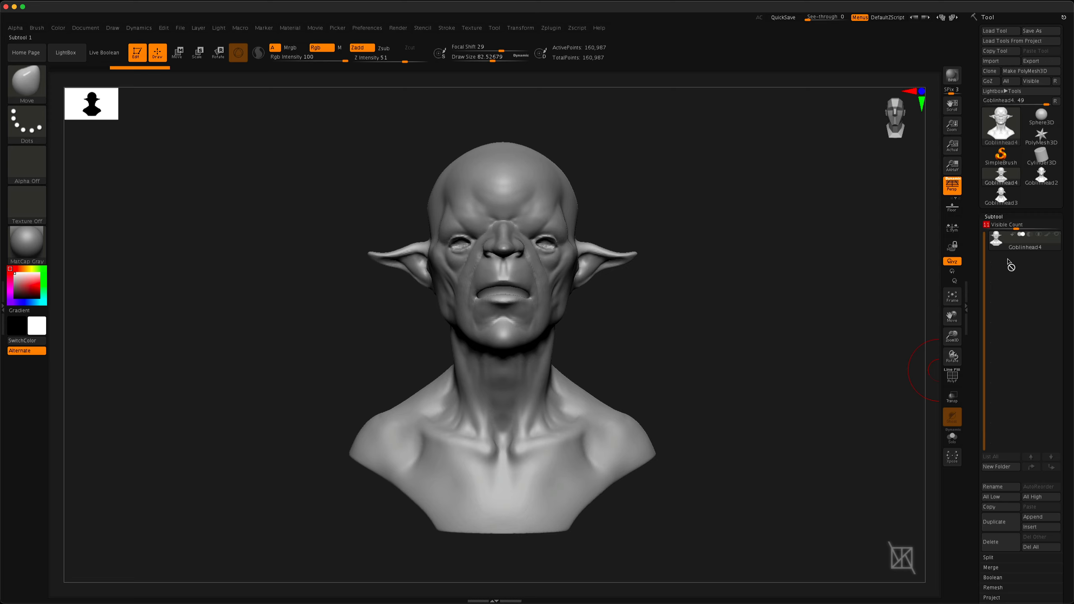
left_click_drag(1015, 227, 1001, 229)
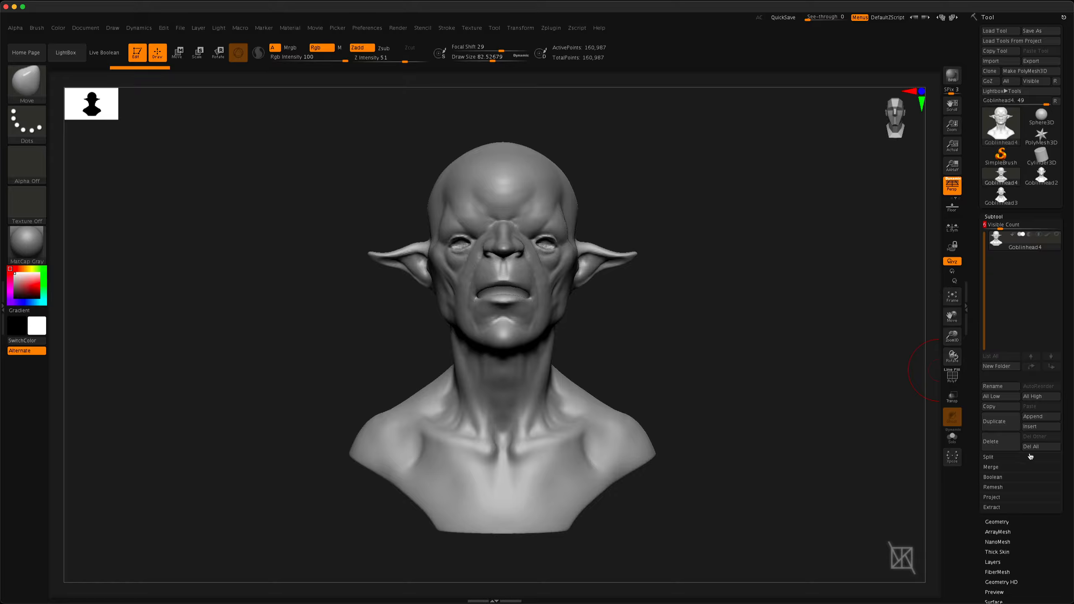
left_click(1036, 417)
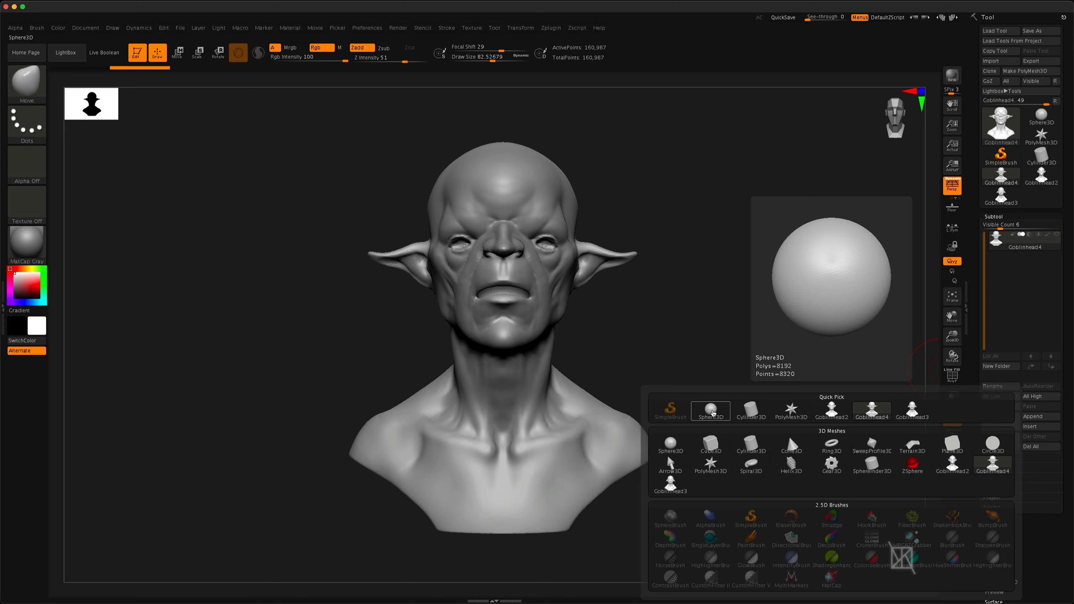
left_click(713, 413)
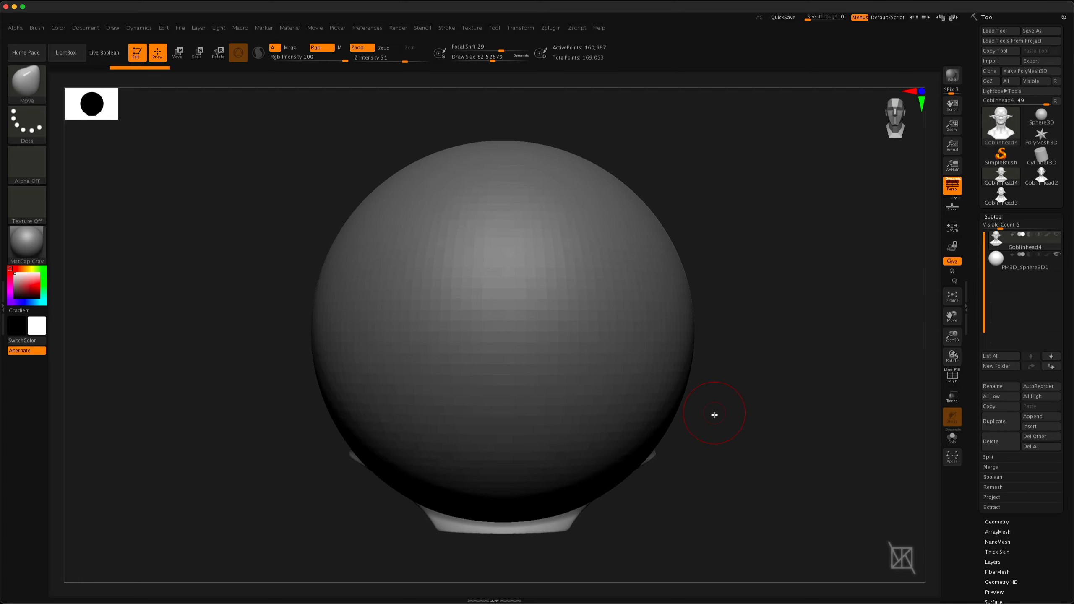
Check the Inactive Subtool Dimming setting in the Edit preferences
left_click_drag(714, 415, 600, 487)
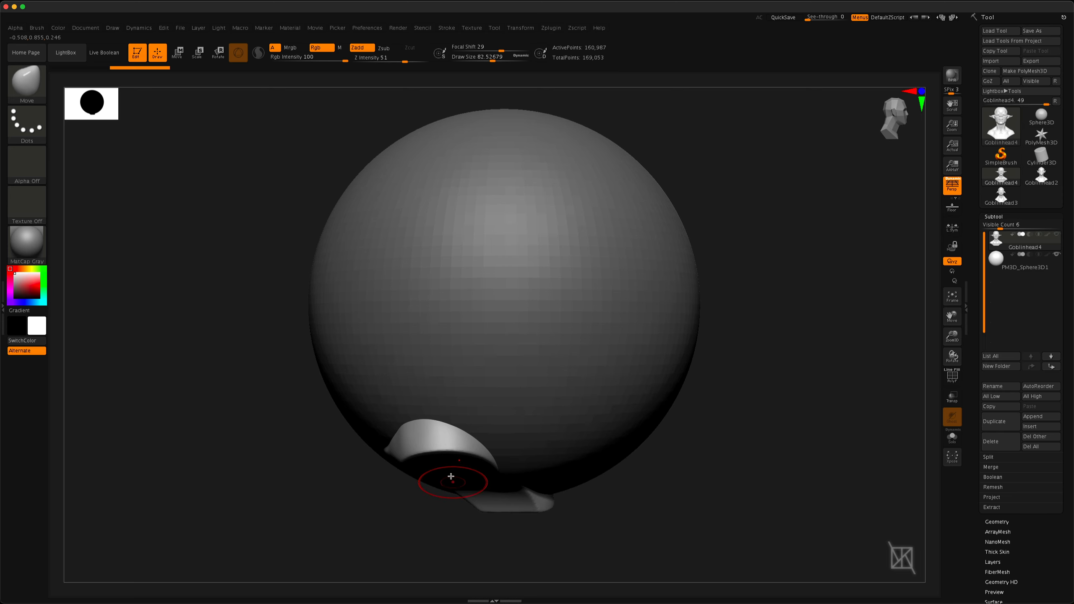
left_click_drag(433, 449, 473, 321)
left_click(367, 27)
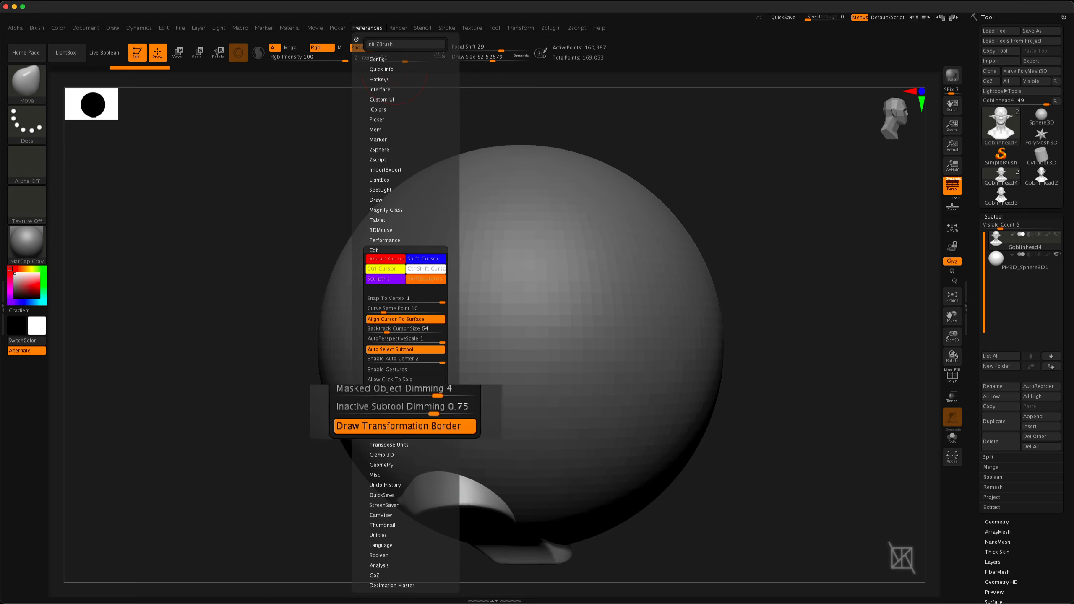
mouse_move(649, 286)
right_mouse_down()
mouse_move(480, 309)
mouse_move(619, 455)
right_mouse_up()
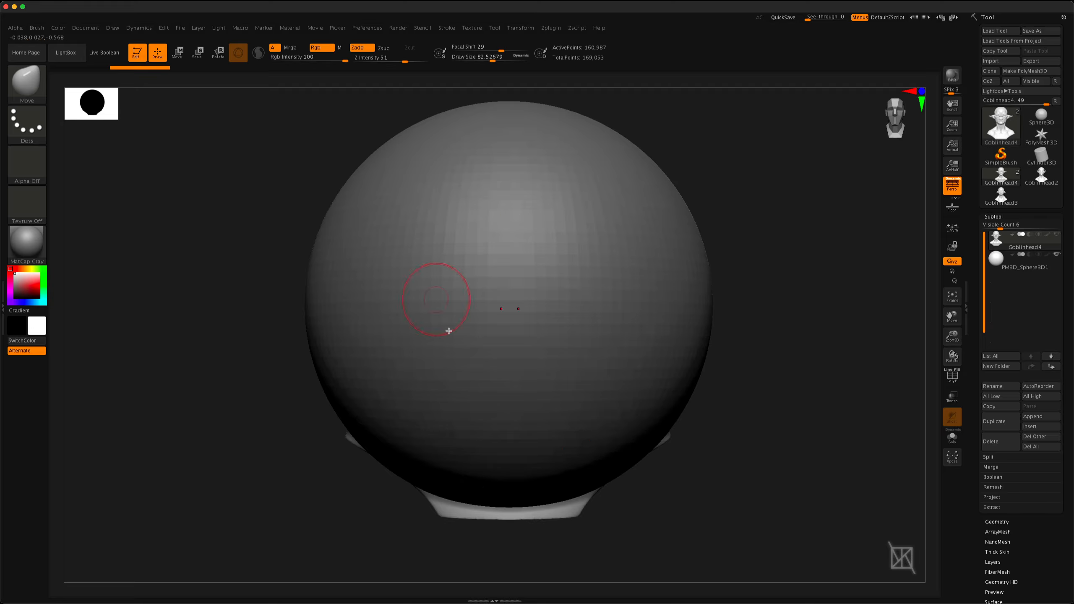
Make the appended sphere the active subtool and toggle the goblin head's visibility off and back on
left_click(1017, 271)
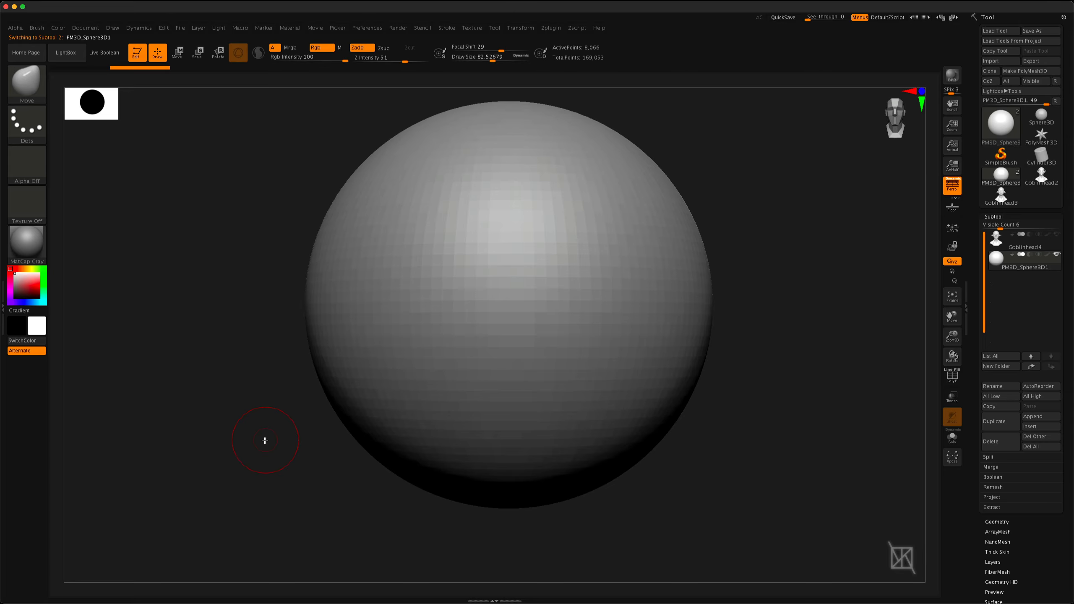
mouse_move(263, 446)
left_mouse_down()
mouse_move(283, 448)
mouse_move(269, 452)
left_mouse_up()
mouse_move(1058, 237)
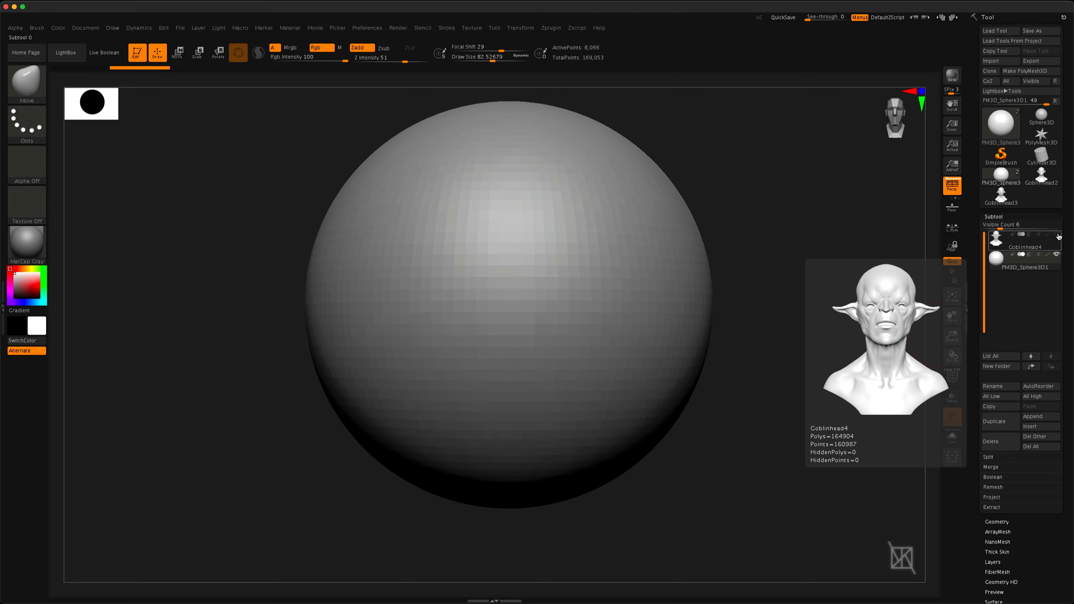
left_click_drag(1058, 248, 1058, 289)
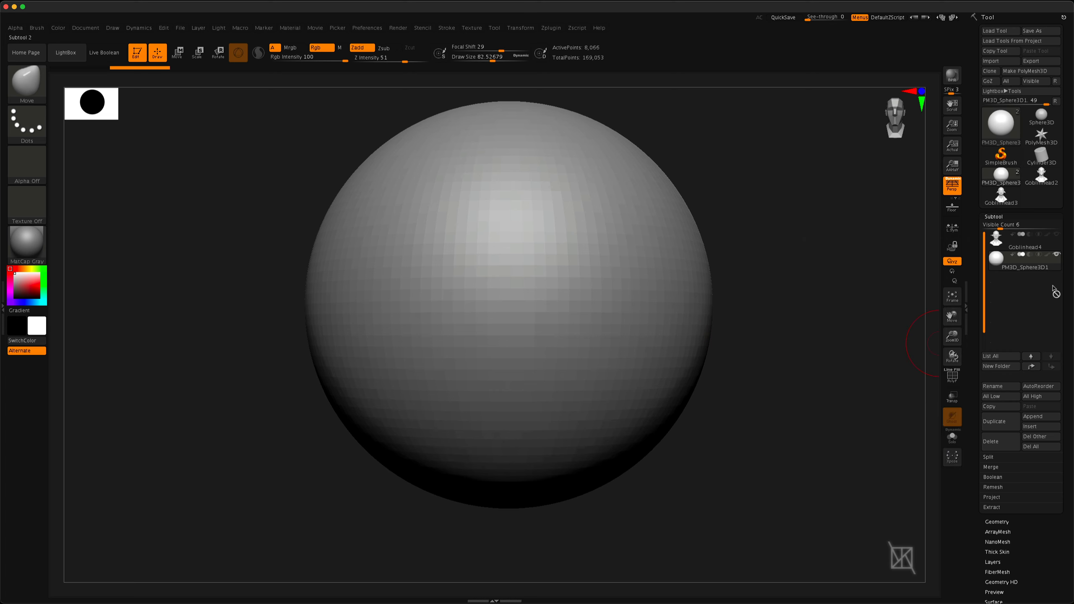
left_click(1057, 235)
mouse_move(290, 472)
left_mouse_down()
mouse_move(304, 392)
mouse_move(308, 471)
left_mouse_up()
right_click_drag(416, 438, 412, 451, "alt")
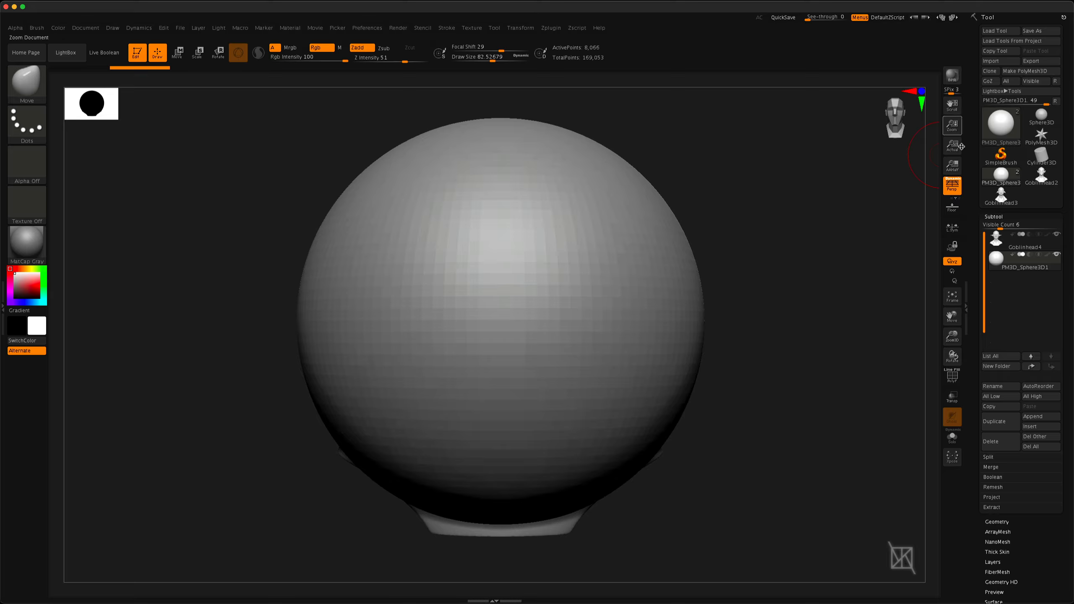
Turn on Transparency with Ghost mode to see the goblin head through the sphere
left_click(951, 417)
left_click(952, 397)
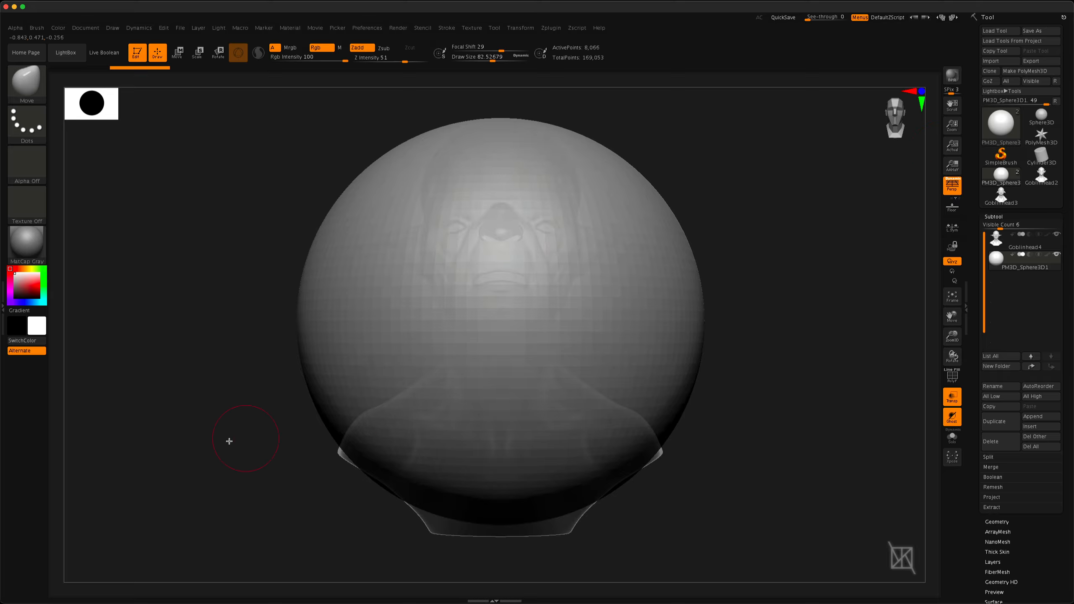
left_click_drag(228, 438, 248, 445)
right_click_drag(247, 445, 271, 444)
right_click_drag(245, 386, 424, 382, "alt")
mouse_move(617, 376)
right_mouse_down("alt")
mouse_move(431, 371)
mouse_move(474, 386)
mouse_move(455, 374)
mouse_move(458, 427)
mouse_move(450, 373)
mouse_move(454, 389)
right_mouse_up("alt")
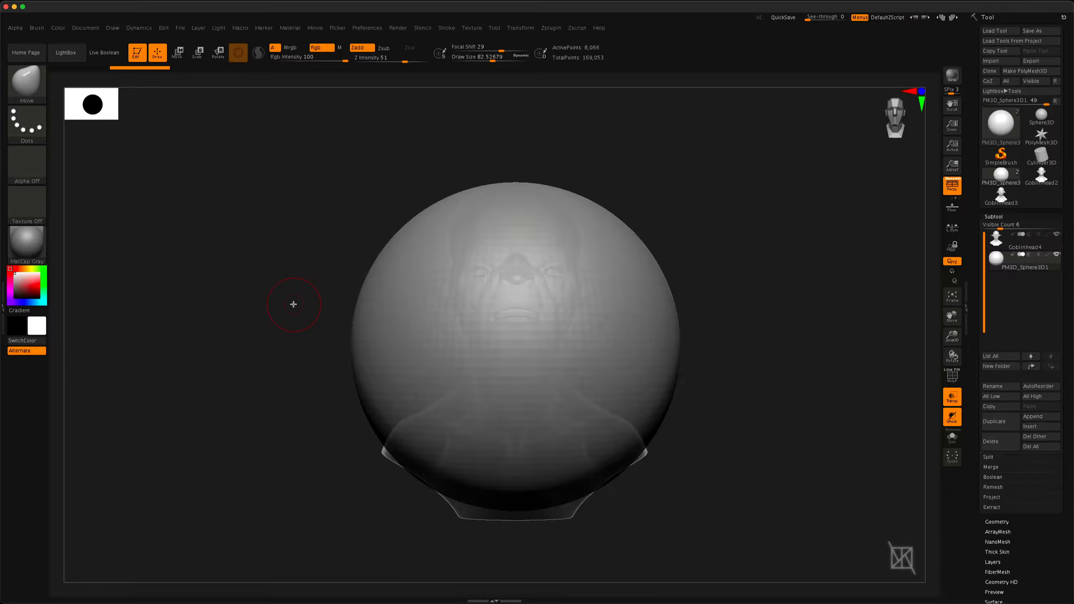
Scale the sphere down uniformly to about 0.1 with the Gizmo
key("w")
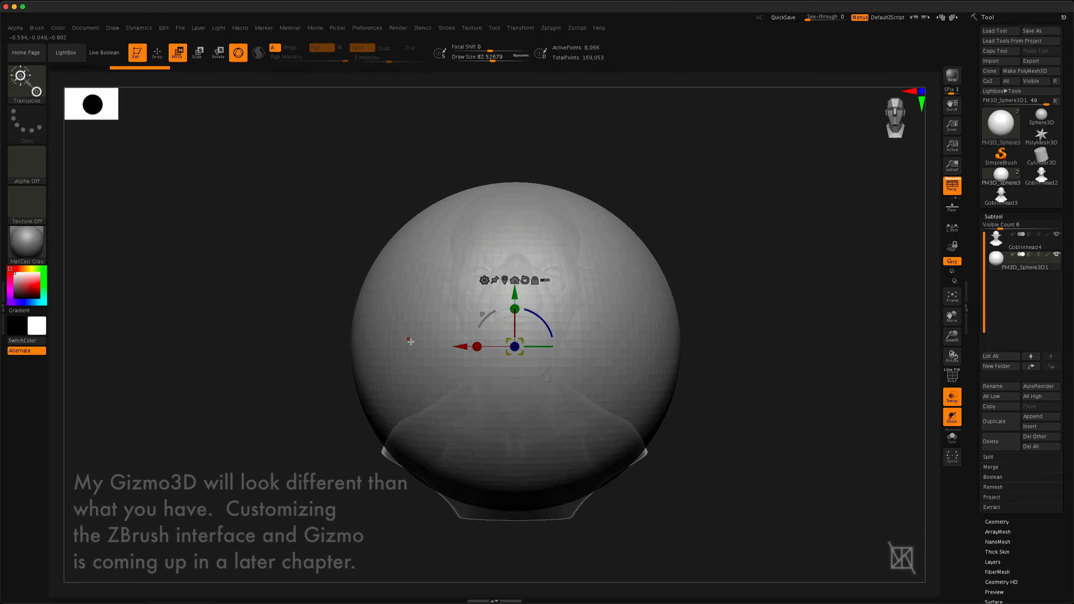
mouse_move(416, 353)
right_mouse_down()
mouse_move(444, 355)
mouse_move(417, 354)
right_mouse_up()
left_click_drag(508, 341, 639, 423)
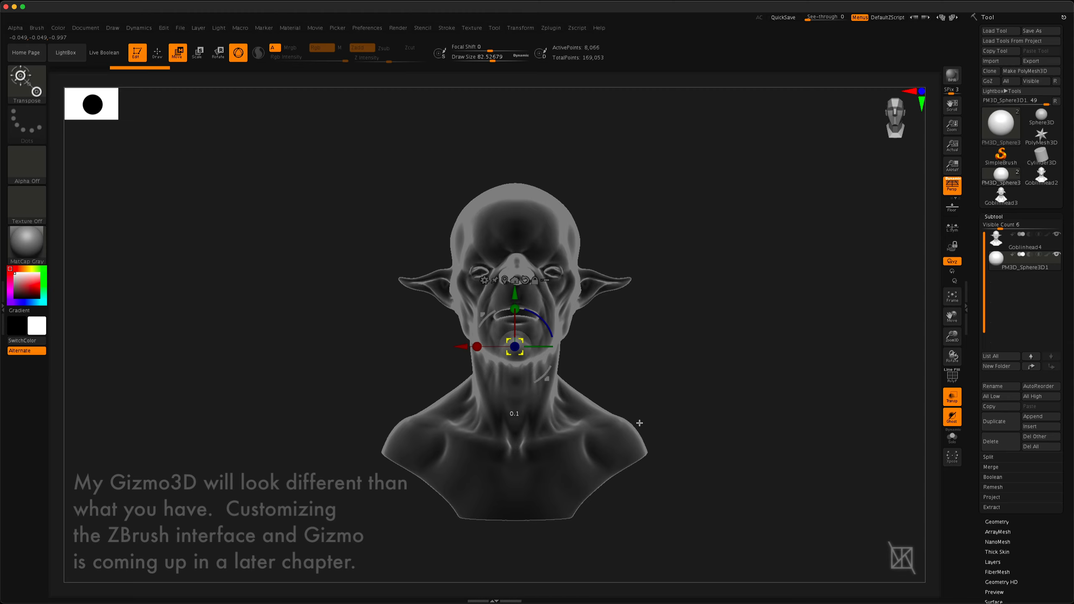
Compare the small sphere's position inside the head from the side and front, with transparency on and off
left_click_drag(279, 353, 322, 358)
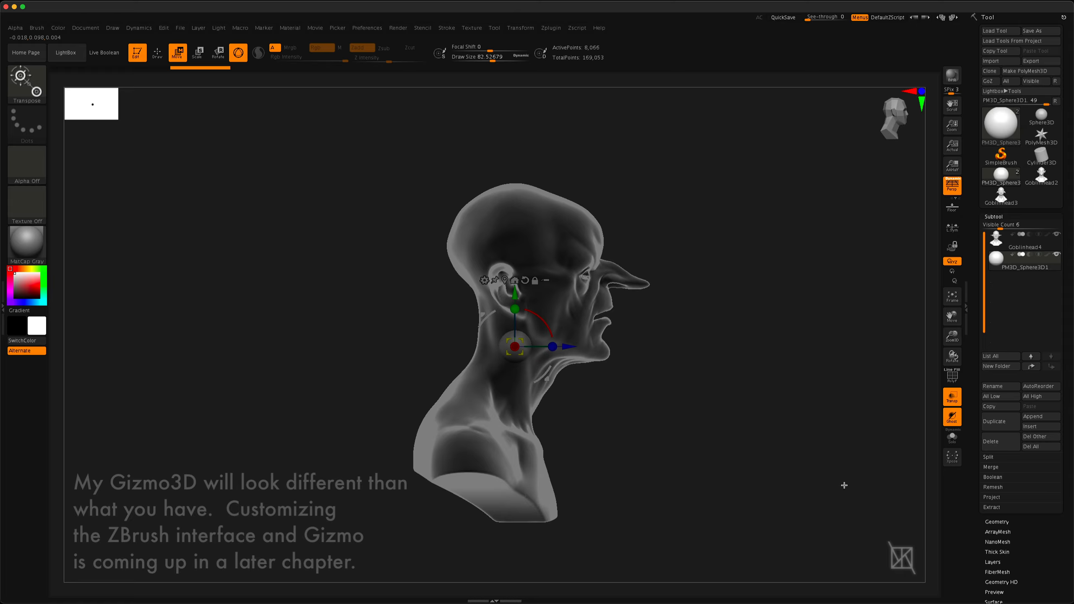
left_click(952, 396)
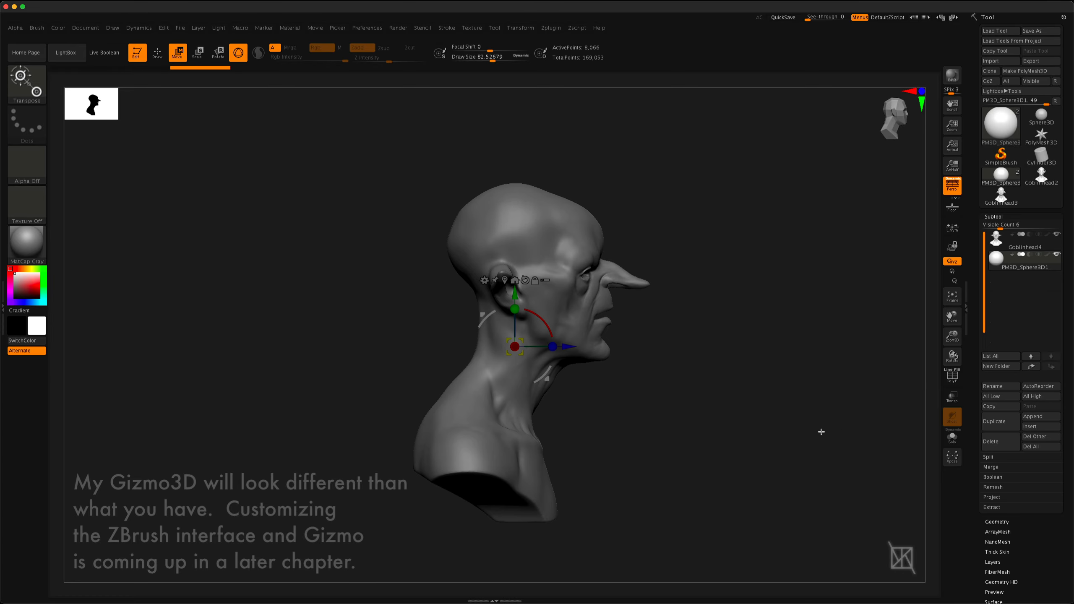
left_click_drag(821, 432, 702, 439)
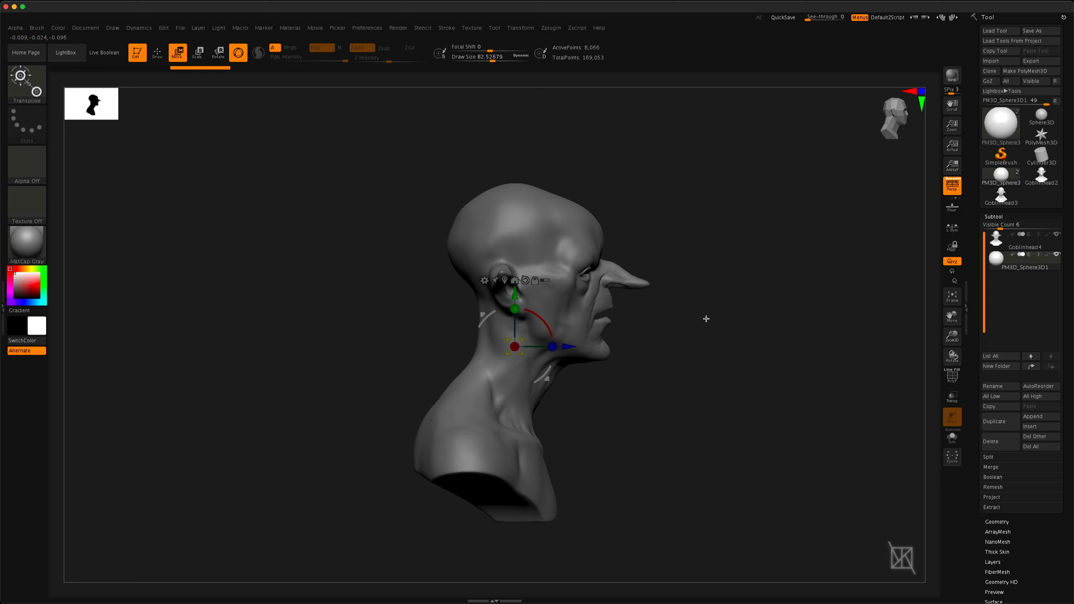
left_click_drag(676, 429, 642, 433)
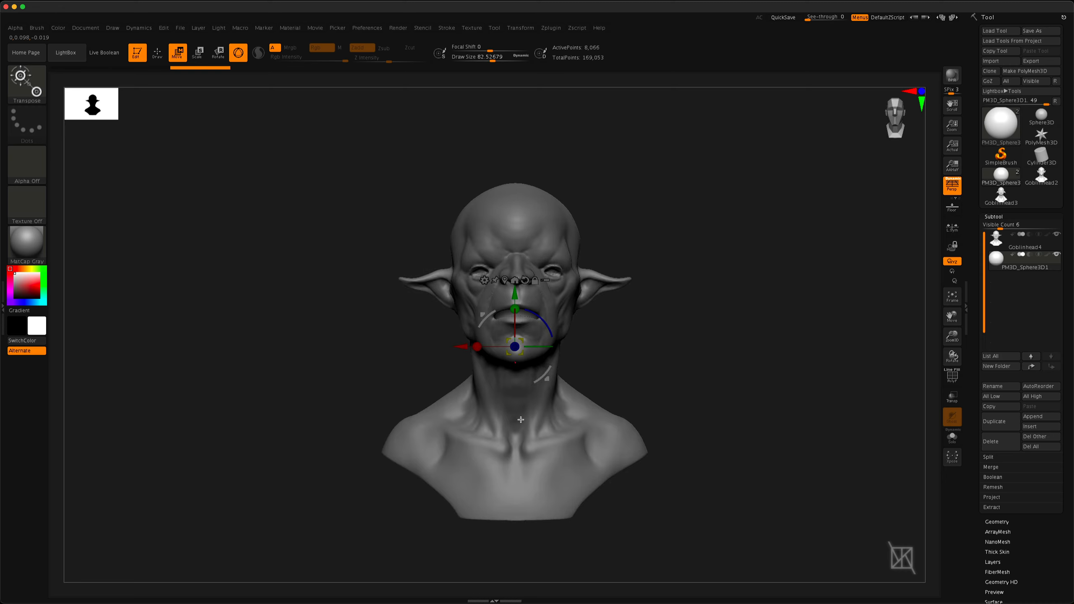
left_click_drag(528, 378, 567, 415)
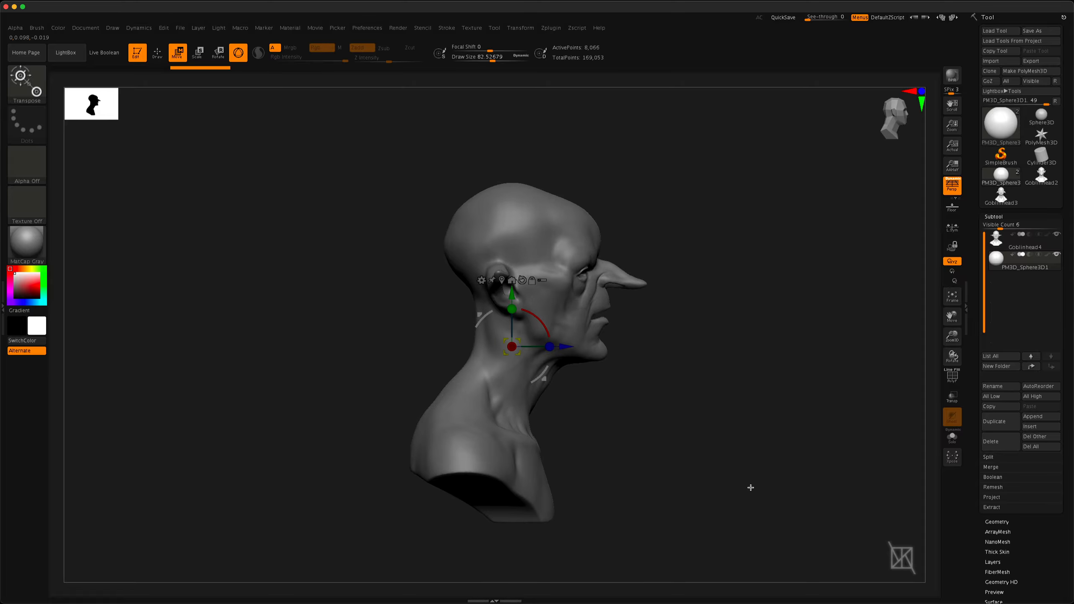
With transparency on, move the sphere about 0.39 forward, up to eye height and about 0.23 sideways into the eye socket
left_click(952, 397)
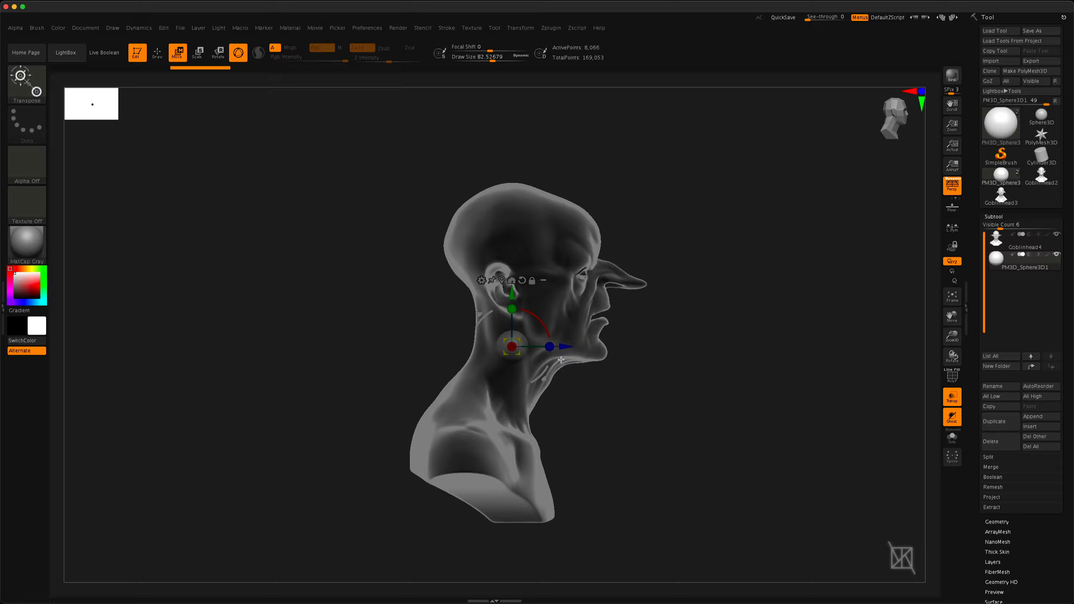
left_click_drag(560, 346, 625, 347)
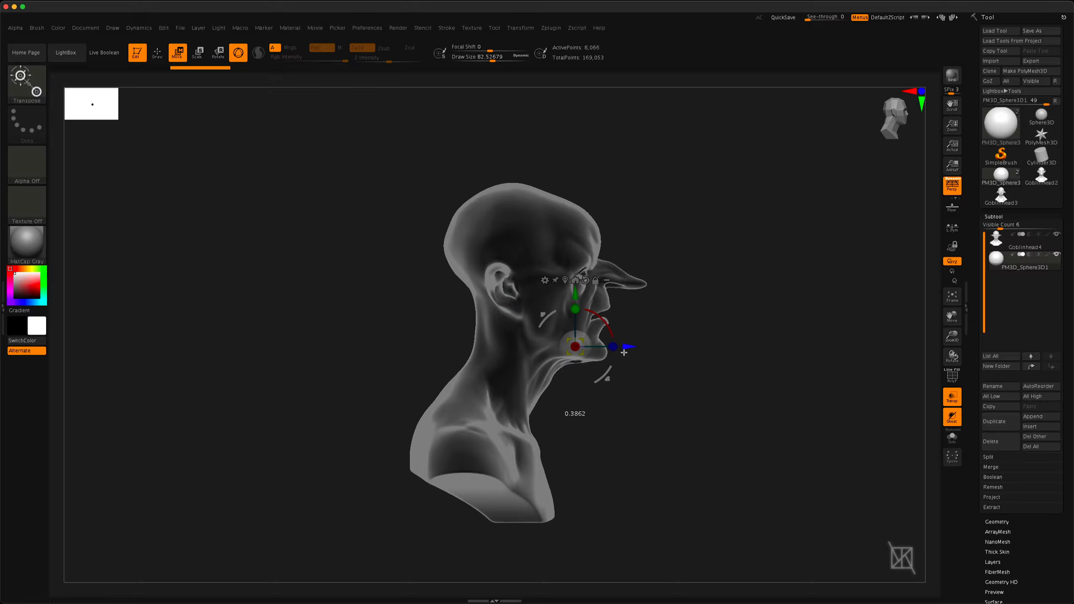
left_click_drag(573, 285, 575, 223)
right_click_drag(642, 315, 570, 327)
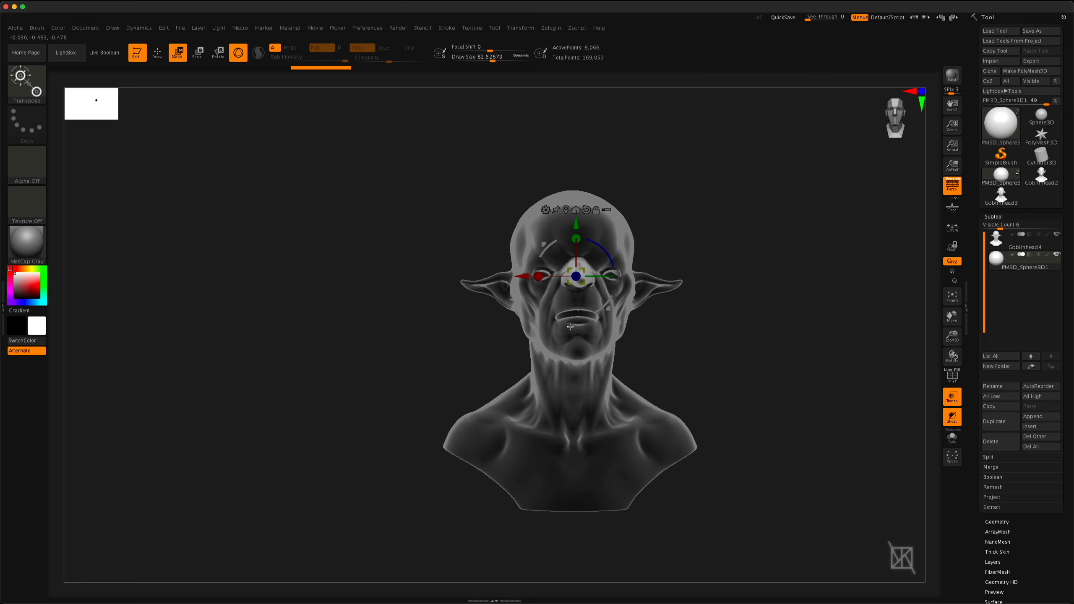
left_click_drag(520, 275, 509, 275)
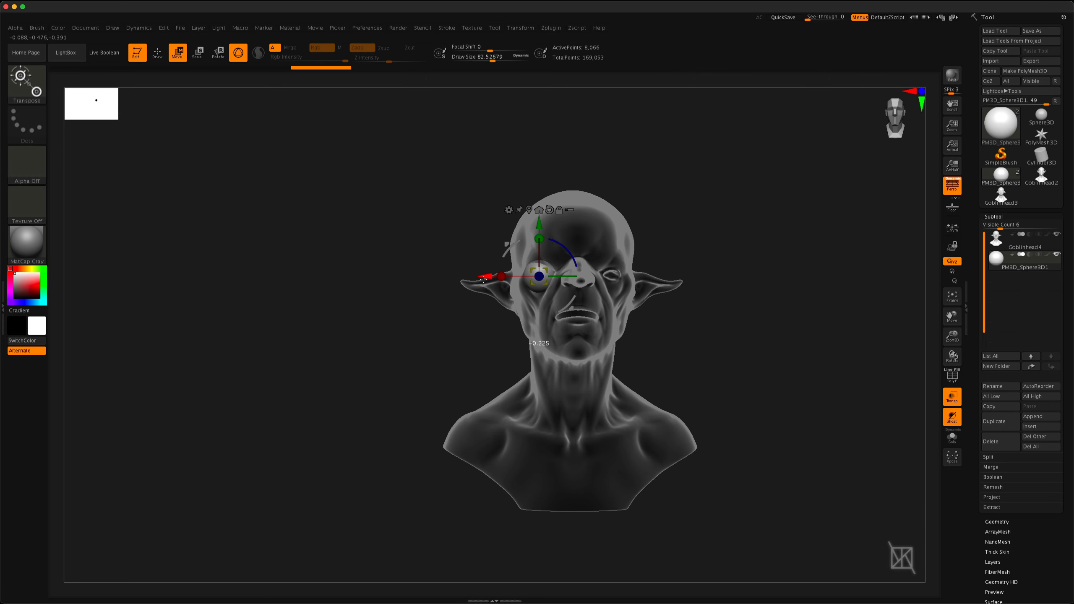
Scale the sphere down uniformly to fit the eye socket, turn off transparency and return to Draw mode
mouse_move(555, 303)
right_mouse_down("ctrl")
mouse_move(571, 404)
mouse_move(614, 520)
right_mouse_up("ctrl")
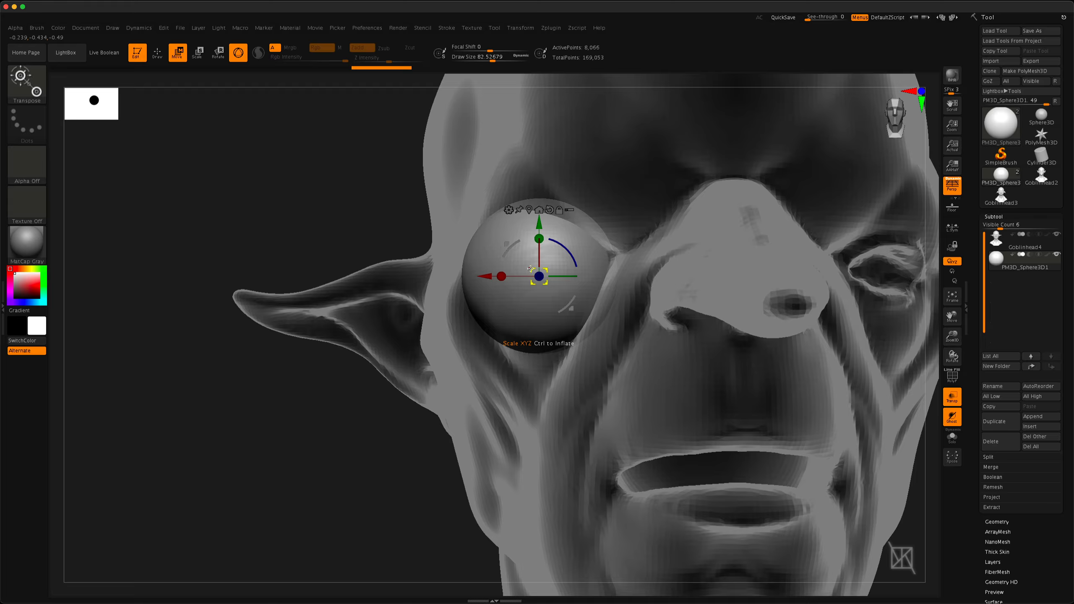
left_click_drag(531, 269, 561, 290)
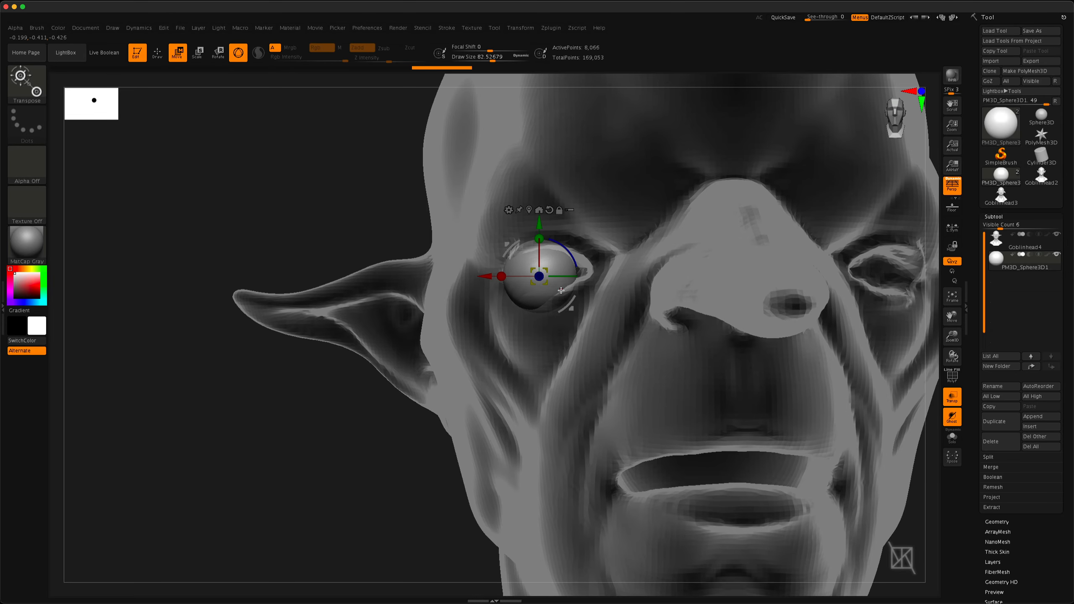
left_click(952, 398)
mouse_move(396, 408)
left_mouse_down()
mouse_move(437, 408)
mouse_move(396, 408)
left_mouse_up()
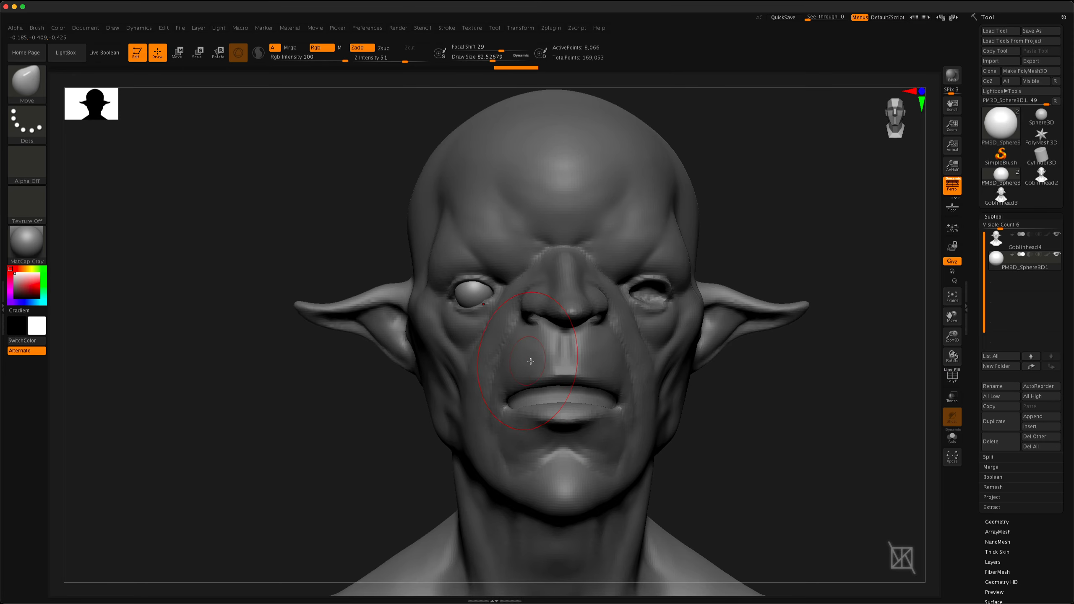
right_click_drag(530, 360, 482, 365, "alt")
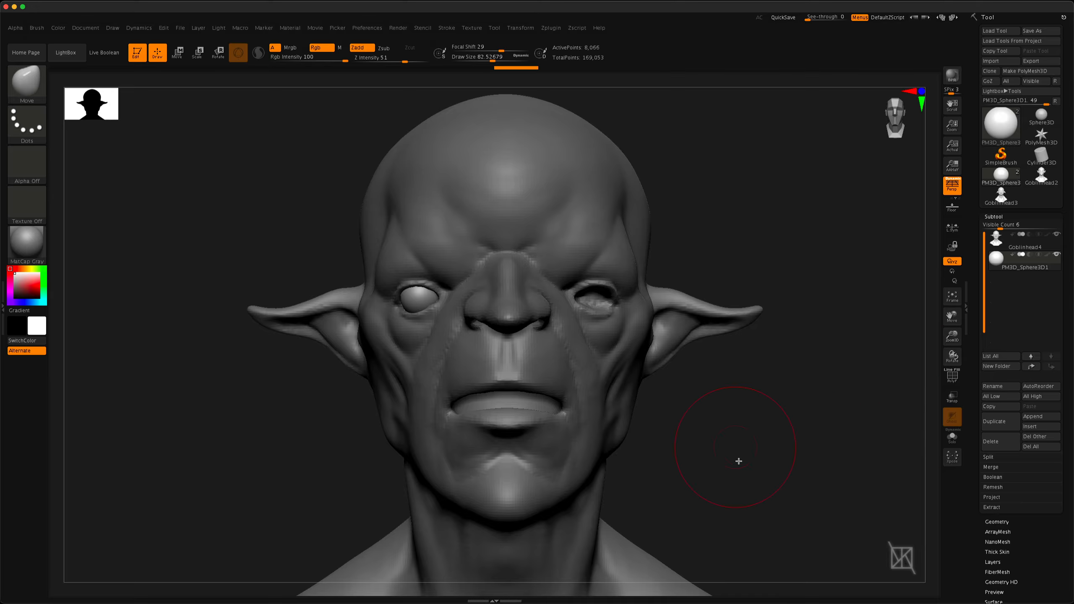
Mirror the eyeball sphere to the other eye socket with Mirror And Weld
scroll(977, 376, "down", 5)
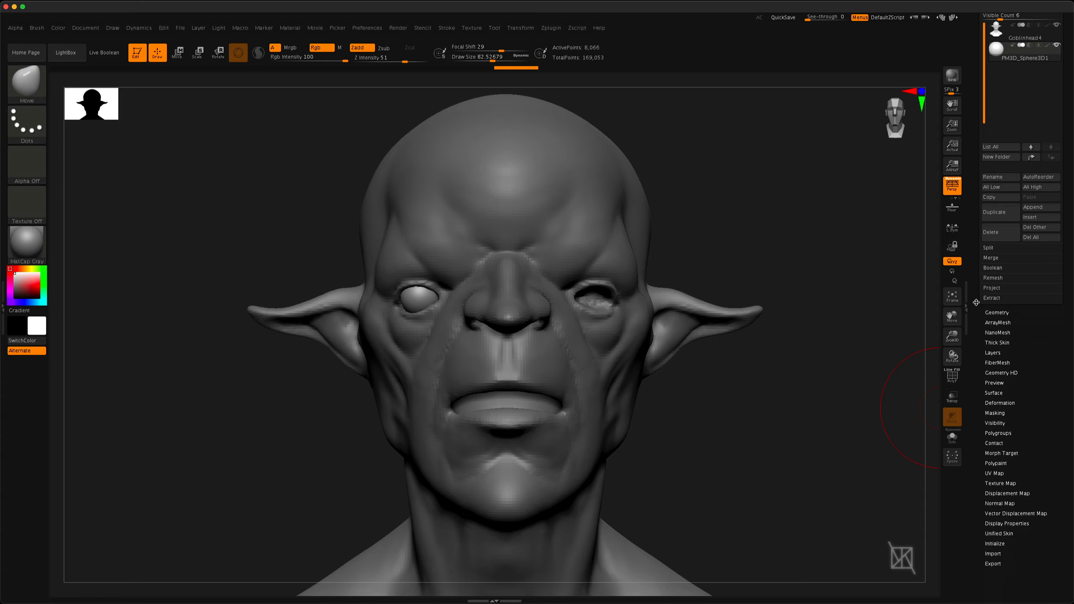
left_click_drag(982, 300, 983, 285)
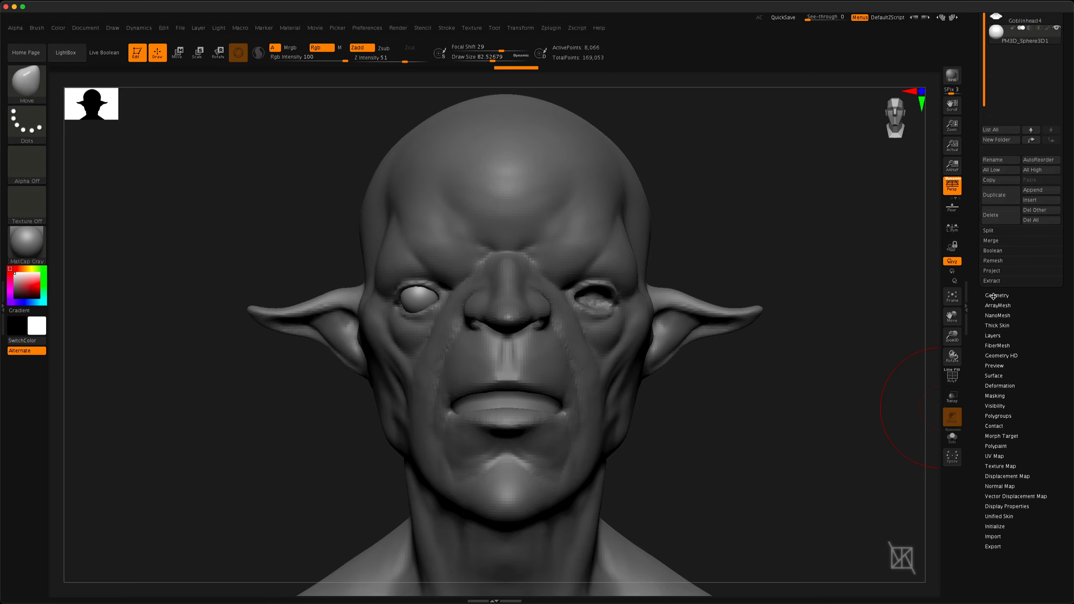
left_click(993, 295)
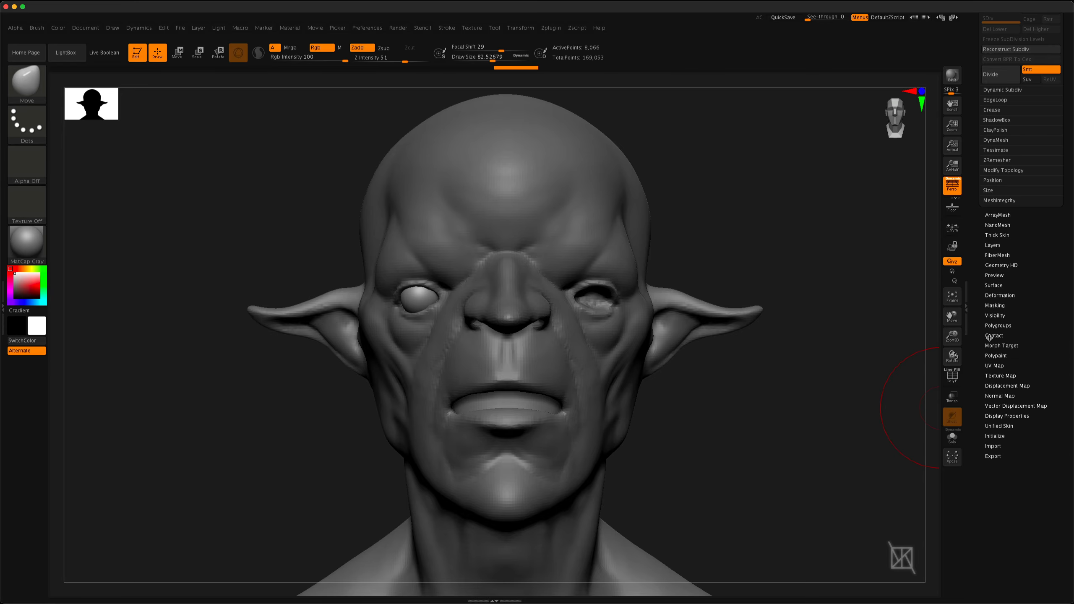
left_click(990, 170)
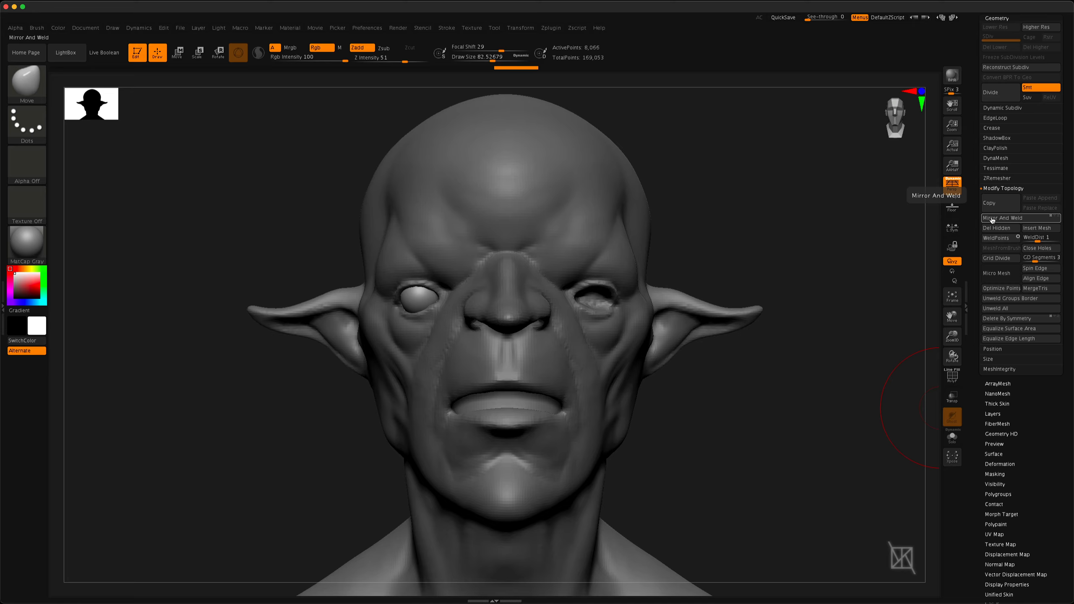
left_click(992, 219)
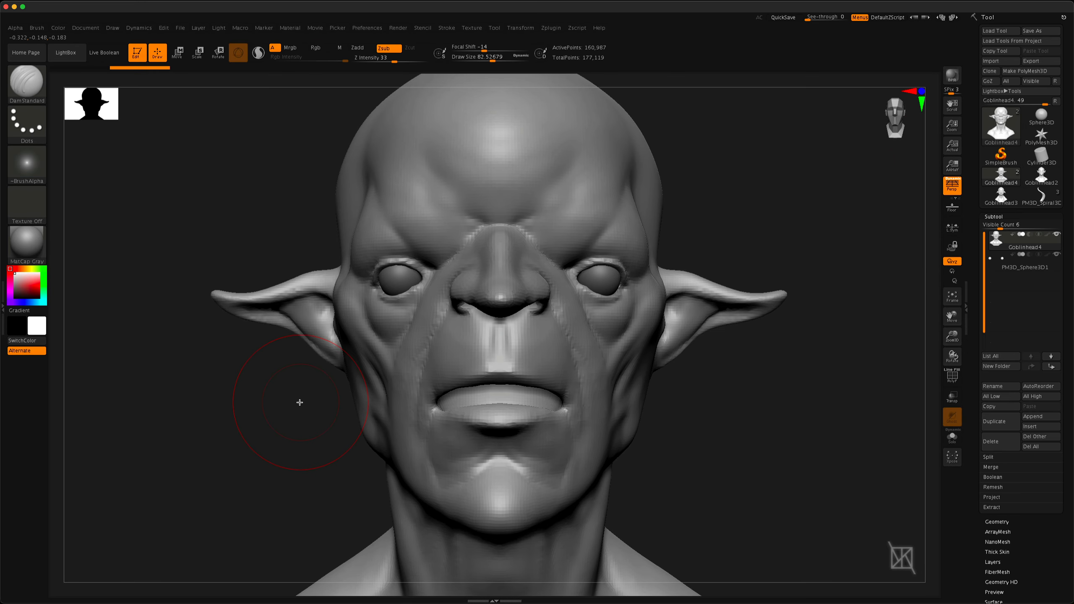
Shape the eyelids of the goblin head around the eyeballs with the Move brush
key("space")
left_click_drag(300, 403, 289, 402)
right_click_drag(423, 278, 432, 321, "ctrl")
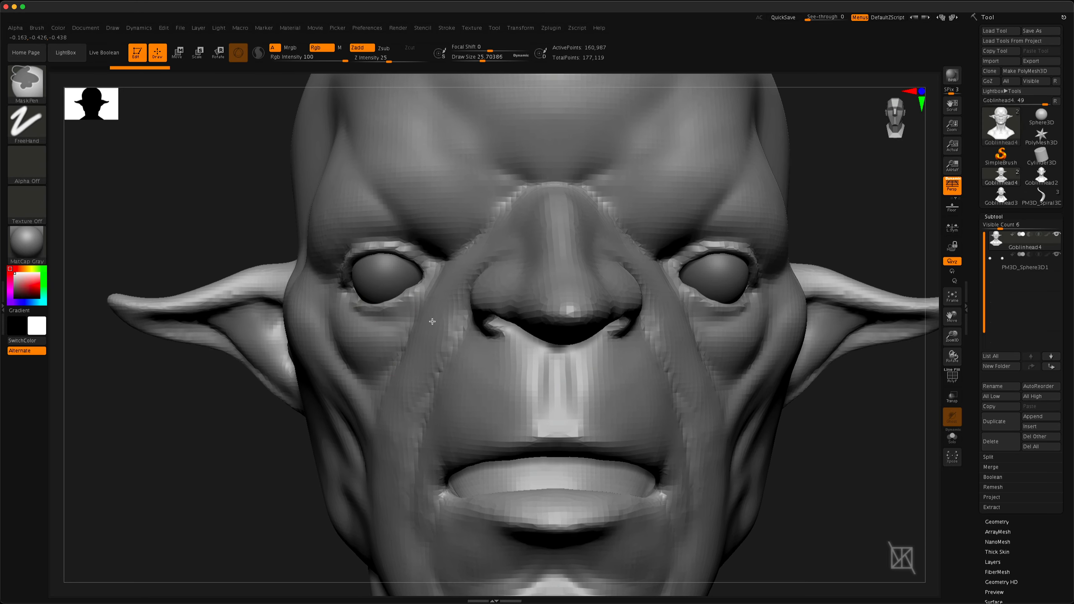
mouse_move(418, 289)
left_mouse_down()
mouse_move(391, 304)
mouse_move(399, 299)
mouse_move(354, 299)
mouse_move(383, 306)
mouse_move(408, 295)
left_mouse_up()
key("ctrl+z")
mouse_move(383, 261)
right_mouse_down()
mouse_move(457, 230)
mouse_move(440, 237)
right_mouse_up()
mouse_move(330, 292)
left_mouse_down()
mouse_move(346, 264)
mouse_move(382, 251)
mouse_move(410, 260)
mouse_move(389, 238)
mouse_move(351, 242)
mouse_move(416, 254)
left_mouse_up()
right_click_drag(416, 254, 435, 282)
mouse_move(437, 273)
left_mouse_down()
mouse_move(407, 324)
mouse_move(299, 336)
left_mouse_up()
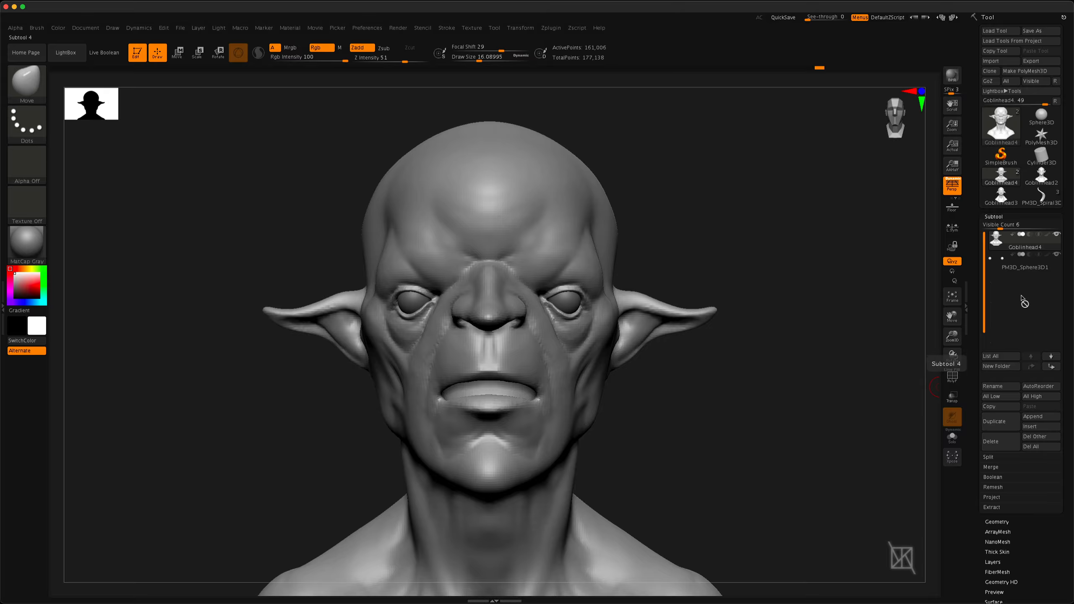
Insert the PM3D_Spiral3D_3 horn as a subtool directly below the Goblinhead4 head
mouse_move(1035, 274)
mouse_move(1014, 242)
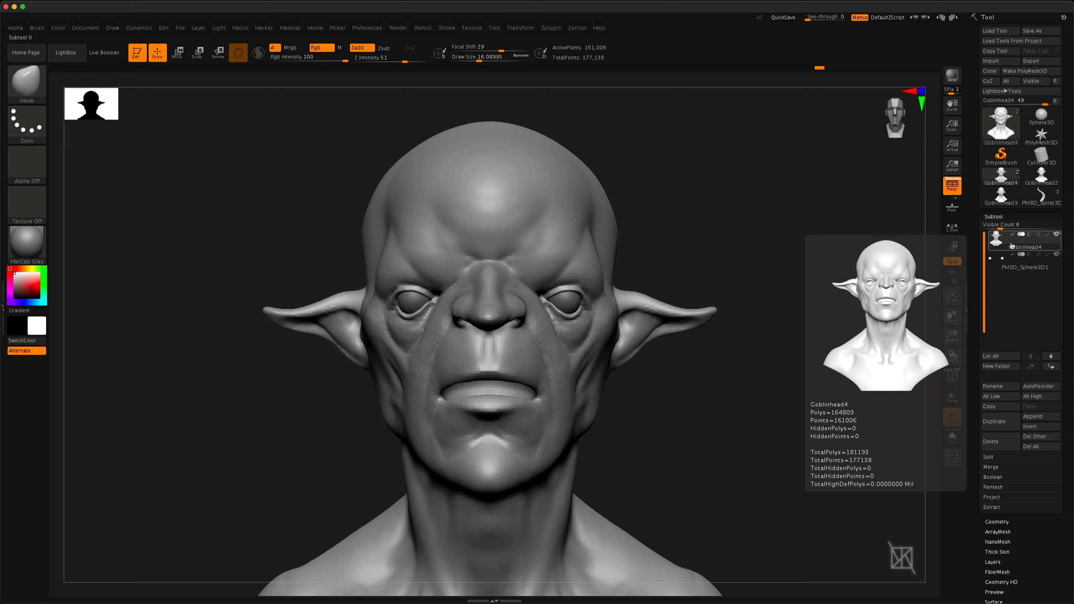
left_click(1033, 428)
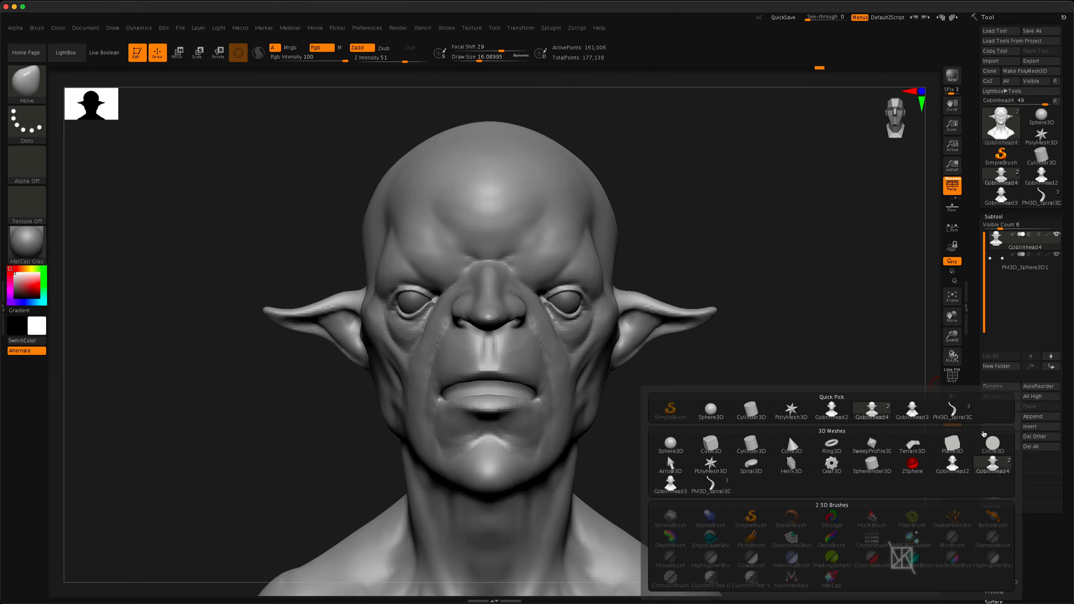
mouse_move(954, 412)
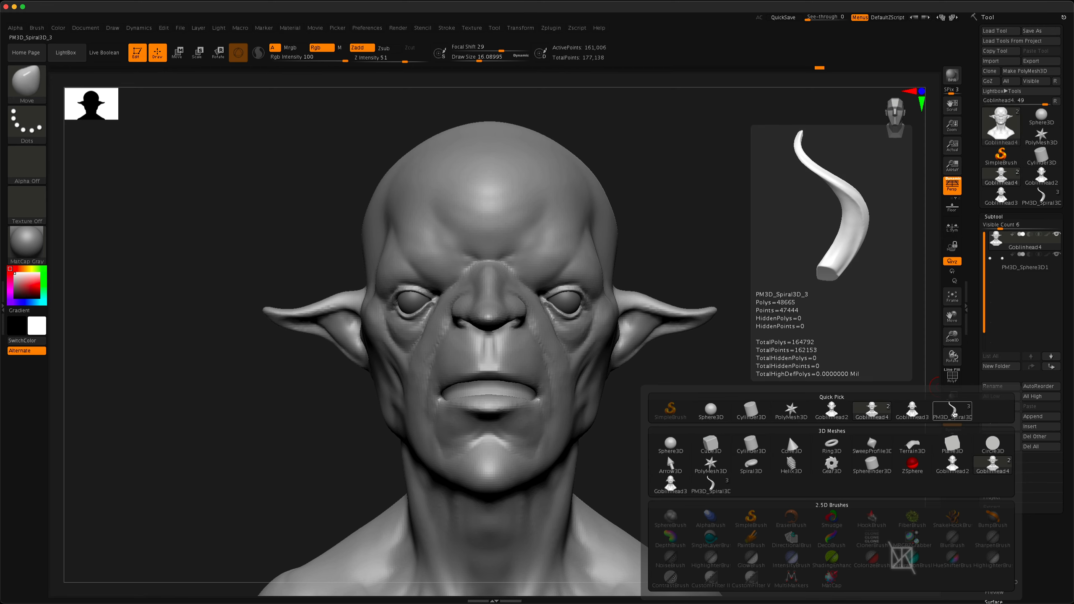
left_click(954, 413)
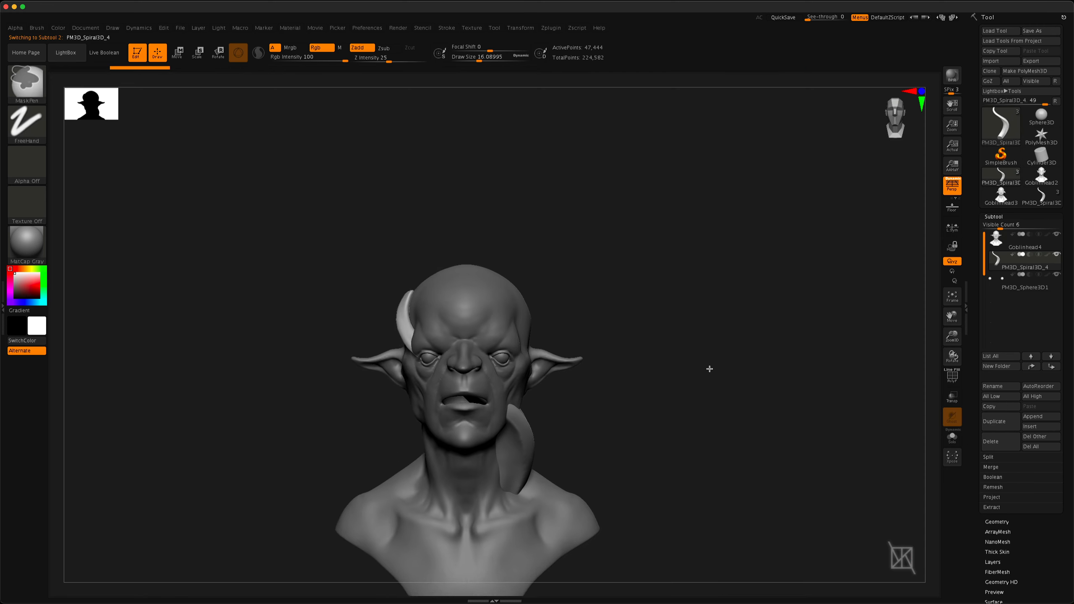
Move and rotate the horn so its base meets the side of the head and its tip points up, and return to Draw mode
mouse_move(709, 369)
left_mouse_down()
mouse_move(697, 360)
mouse_move(723, 340)
mouse_move(591, 375)
mouse_move(600, 364)
mouse_move(612, 384)
left_mouse_up()
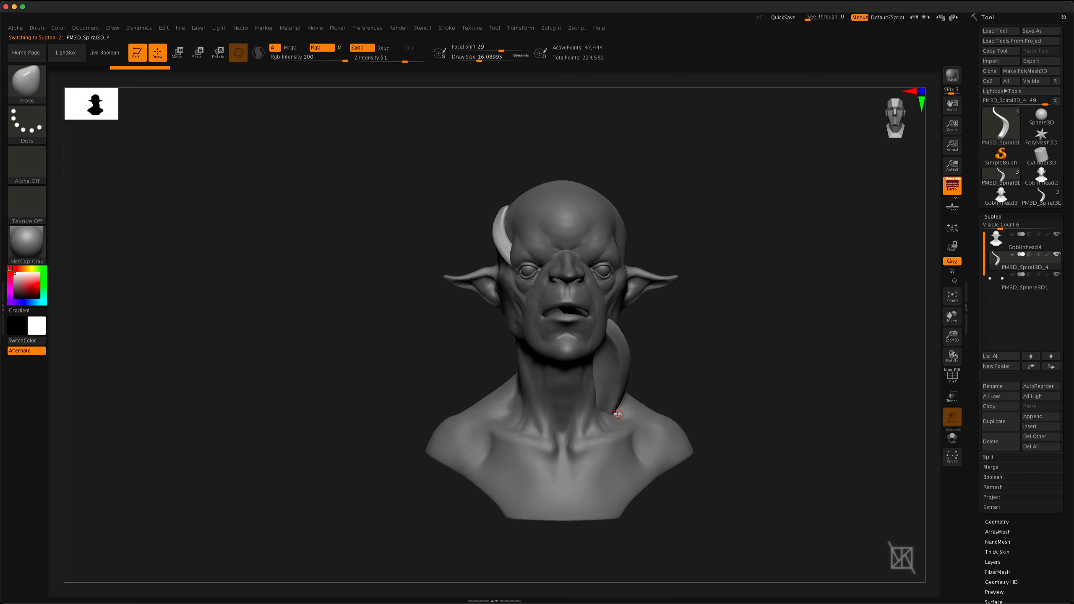
left_click(181, 54)
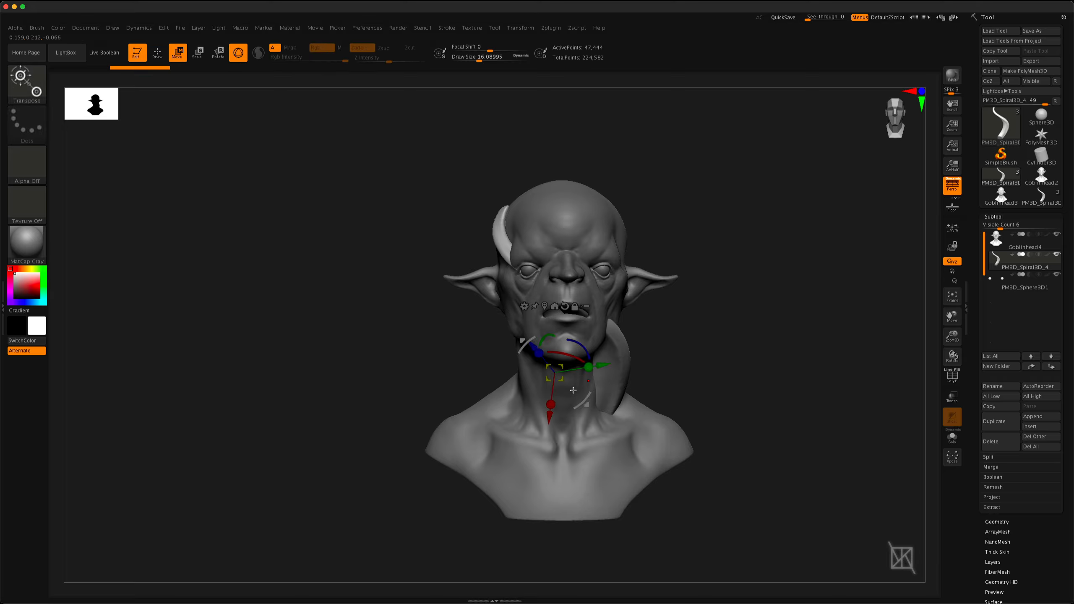
left_click_drag(563, 299, 562, 136)
left_click_drag(542, 214, 542, 193)
left_click_drag(630, 258, 347, 284)
left_click_drag(523, 209, 507, 231)
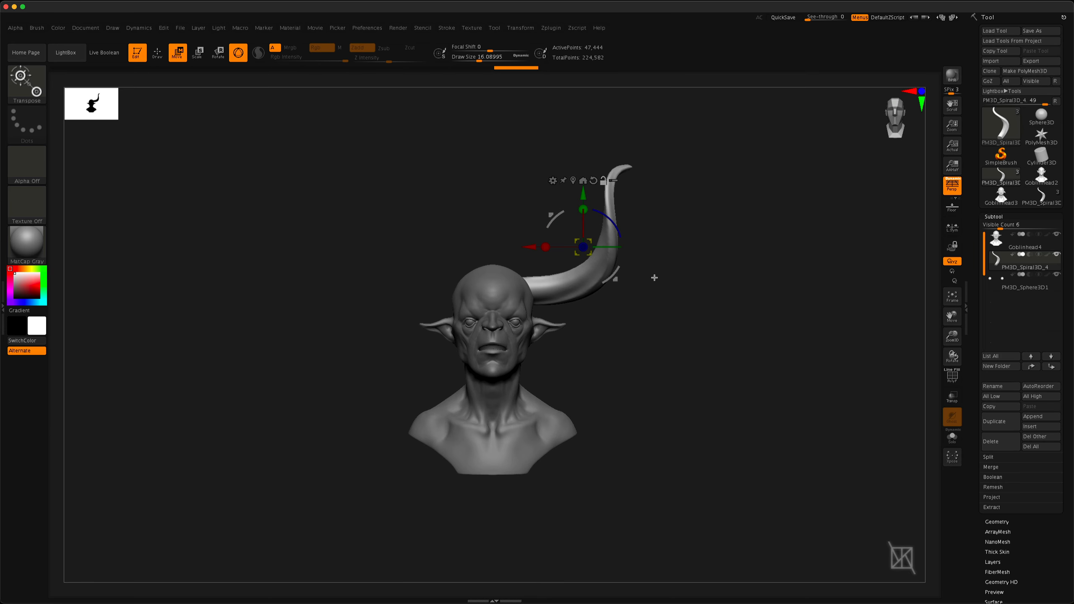
key("q")
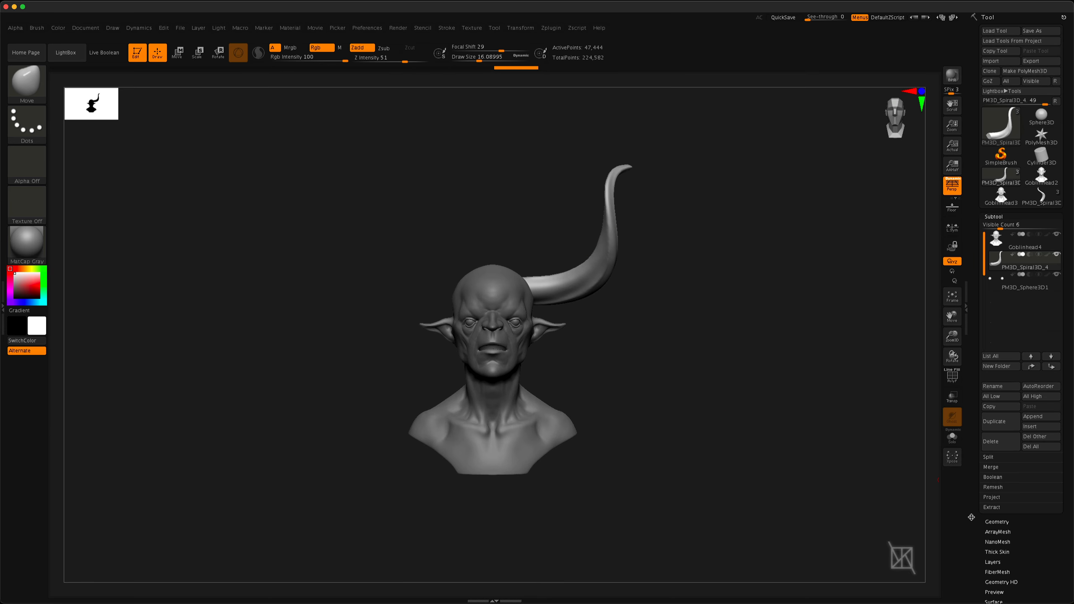
Mirror the horn to the other side of the head with Mirror And Weld
left_click_drag(971, 517, 964, 357)
left_click(992, 292)
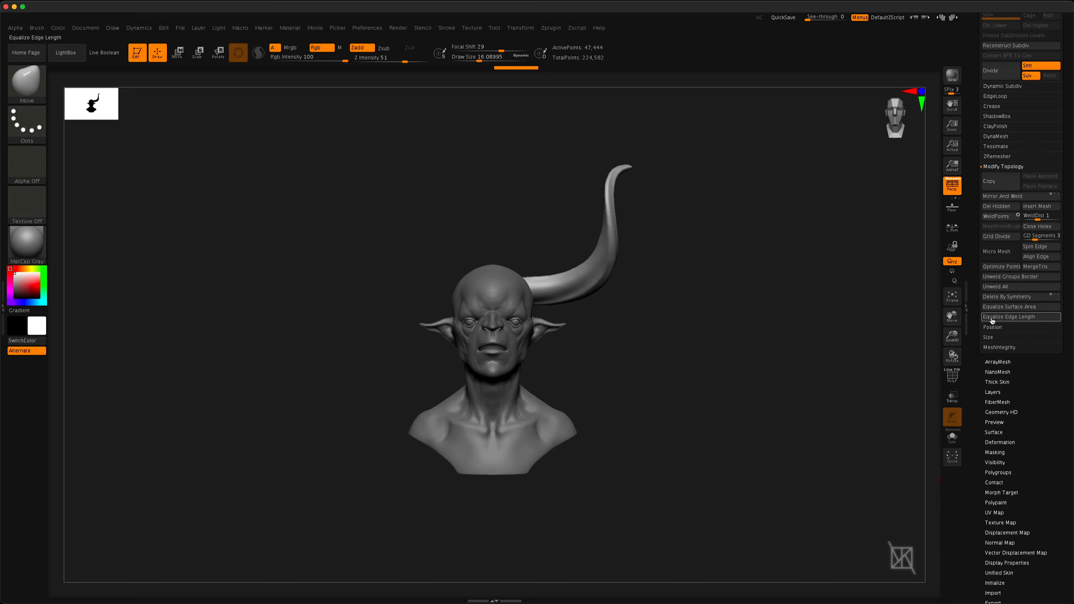
left_click(996, 197)
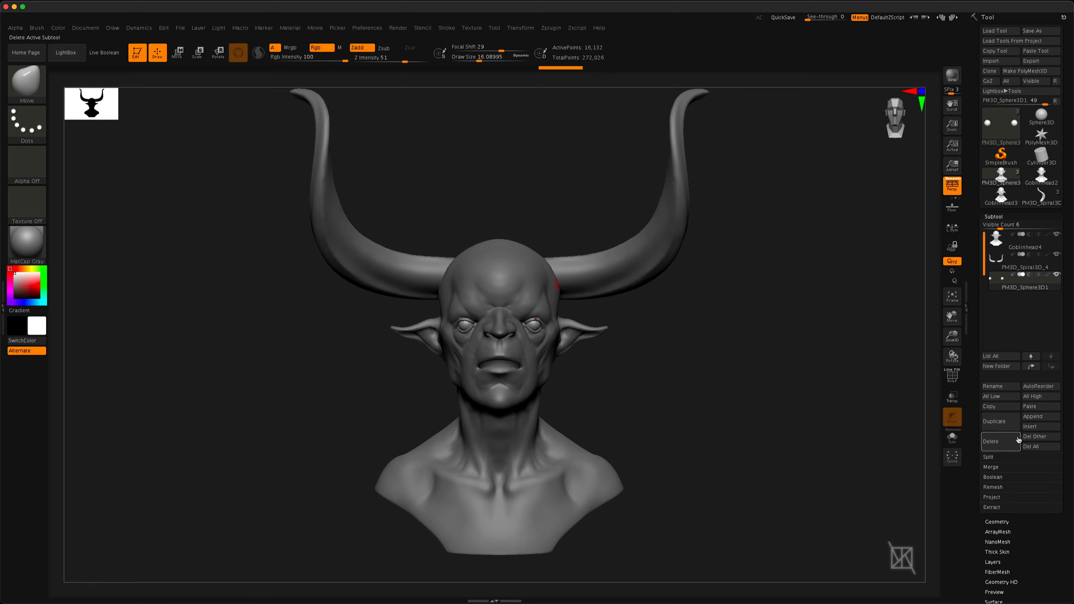
Copy the Goblinhead3 tool's head and paste it as a new subtool into the horned goblin tool
left_click(1041, 175)
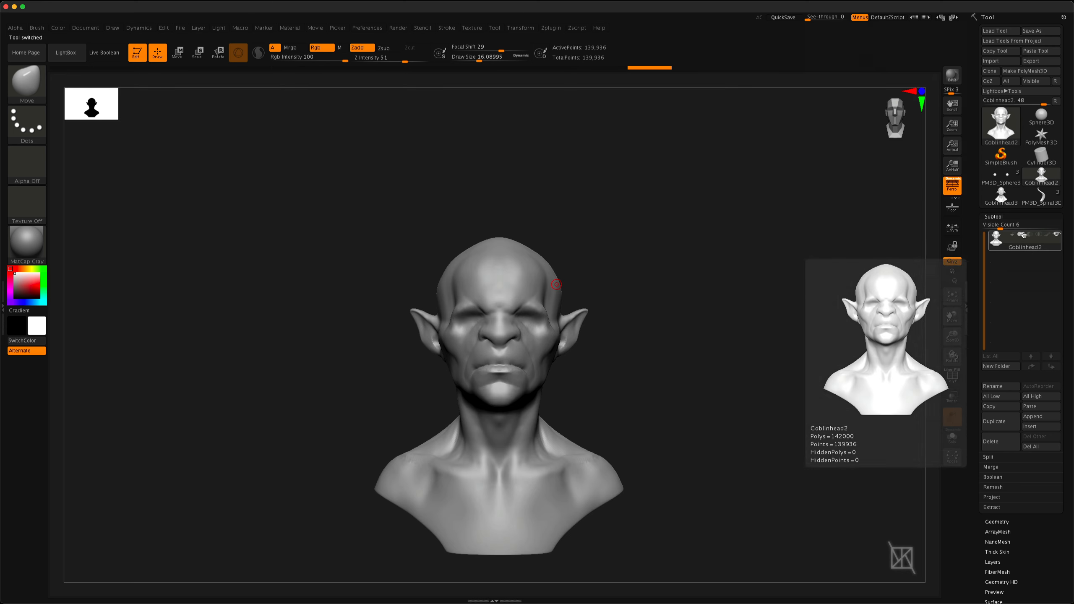
left_click(1001, 197)
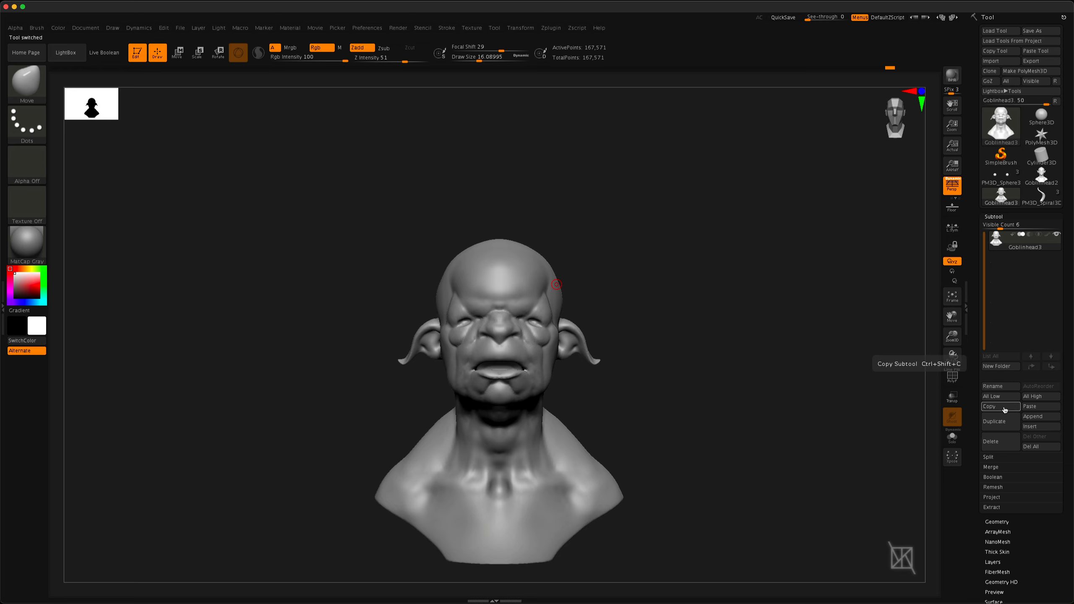
left_click(1002, 184)
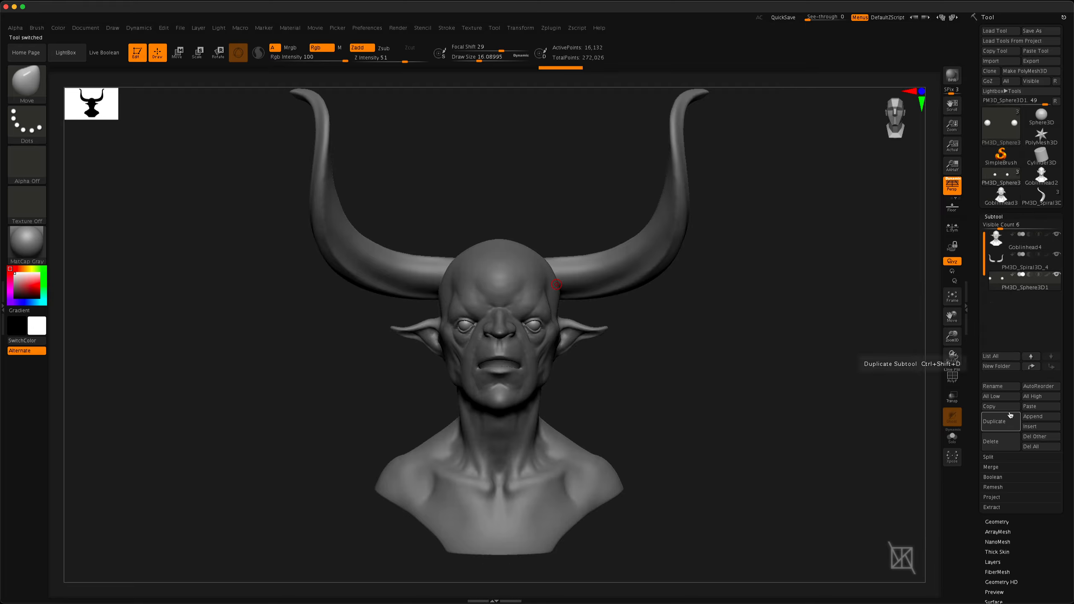
left_click(1040, 407)
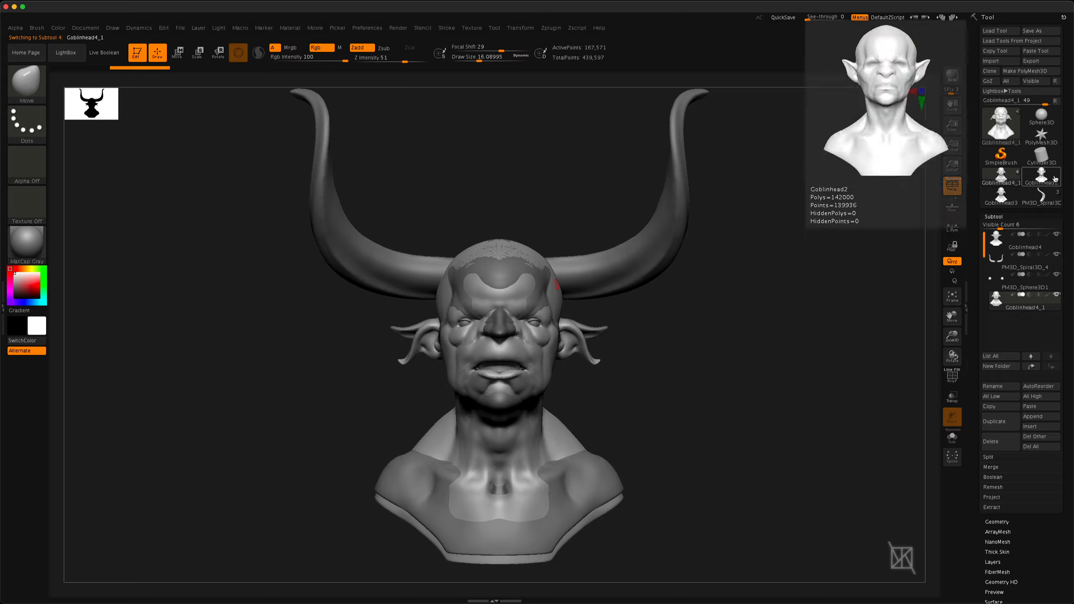
Add the Goblinhead2 tool's head to the horned goblin tool as another subtool
left_click(1041, 177)
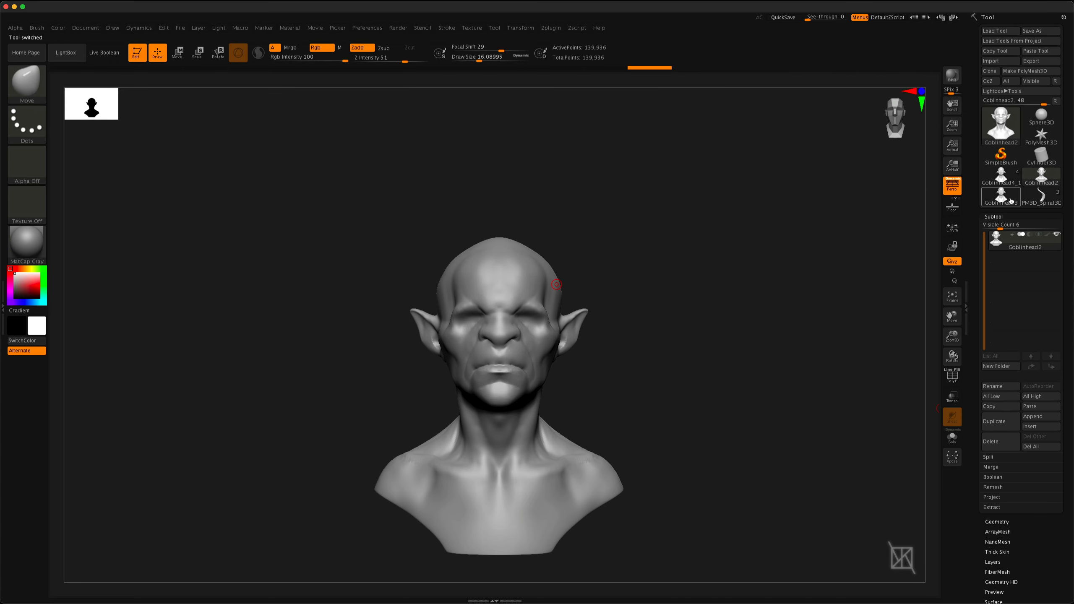
left_click(1001, 175)
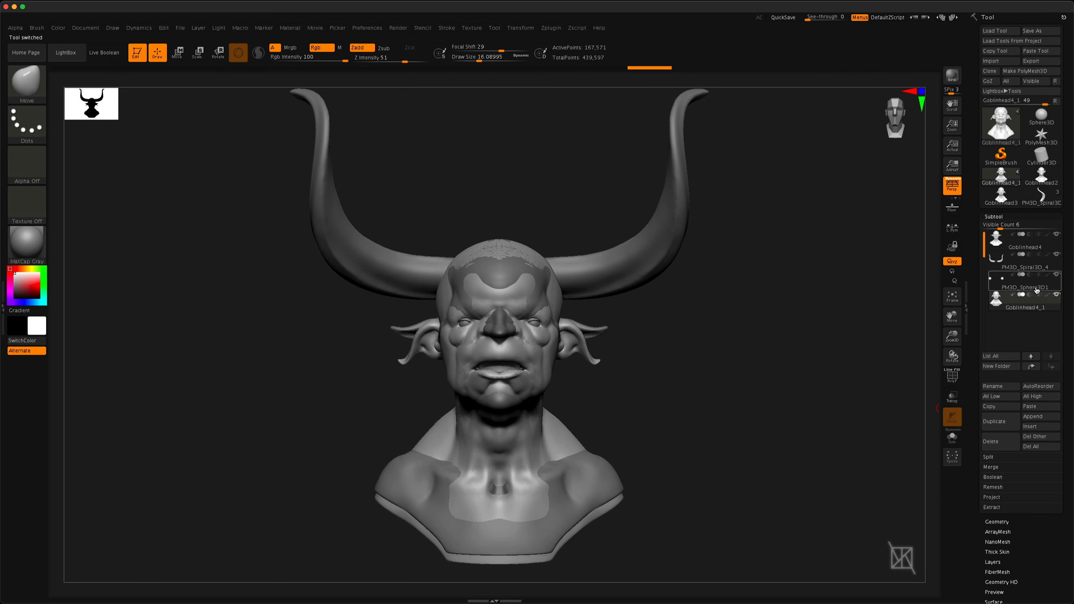
left_click(1032, 417)
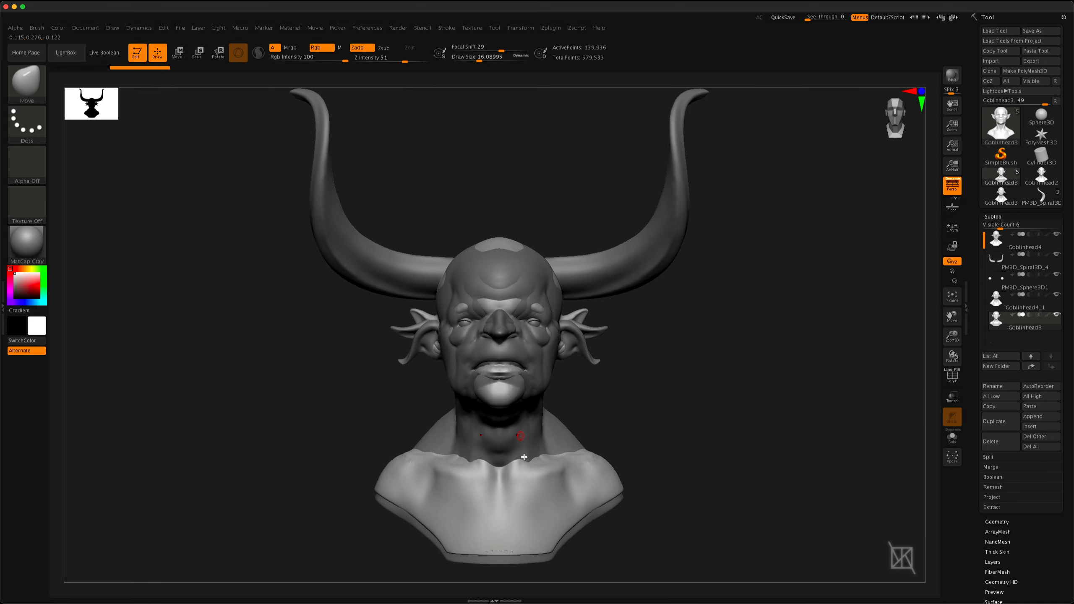
Hide the two added head subtools and select Goblinhead4, checking the horned goblin from the front and side
mouse_move(277, 398)
left_mouse_down()
mouse_move(328, 398)
mouse_move(278, 403)
left_mouse_up()
left_click_drag(695, 369, 672, 351, "alt")
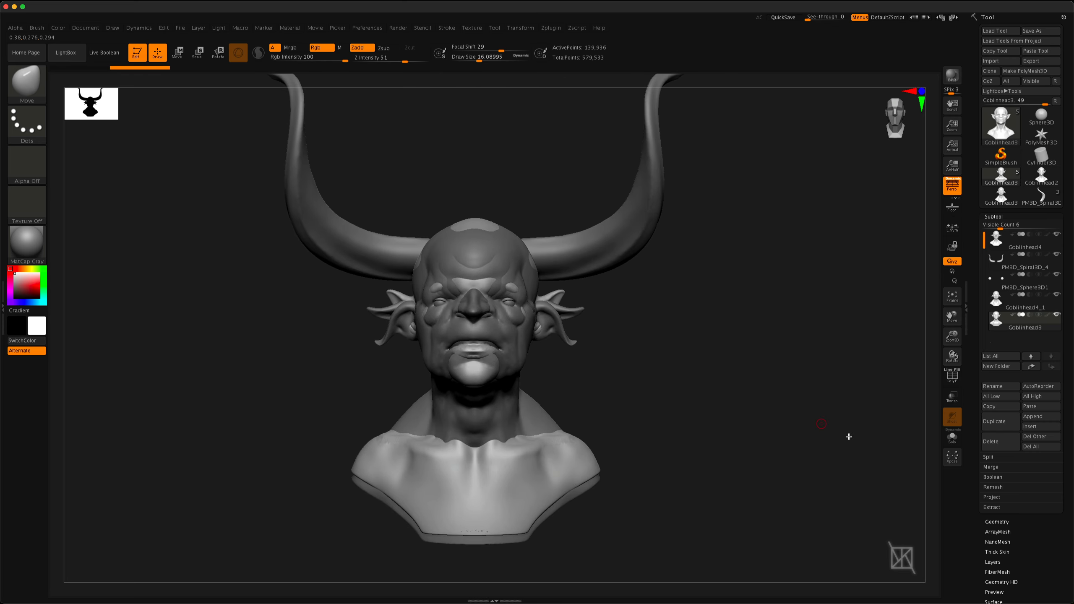
left_click(1058, 317)
left_click(1058, 298)
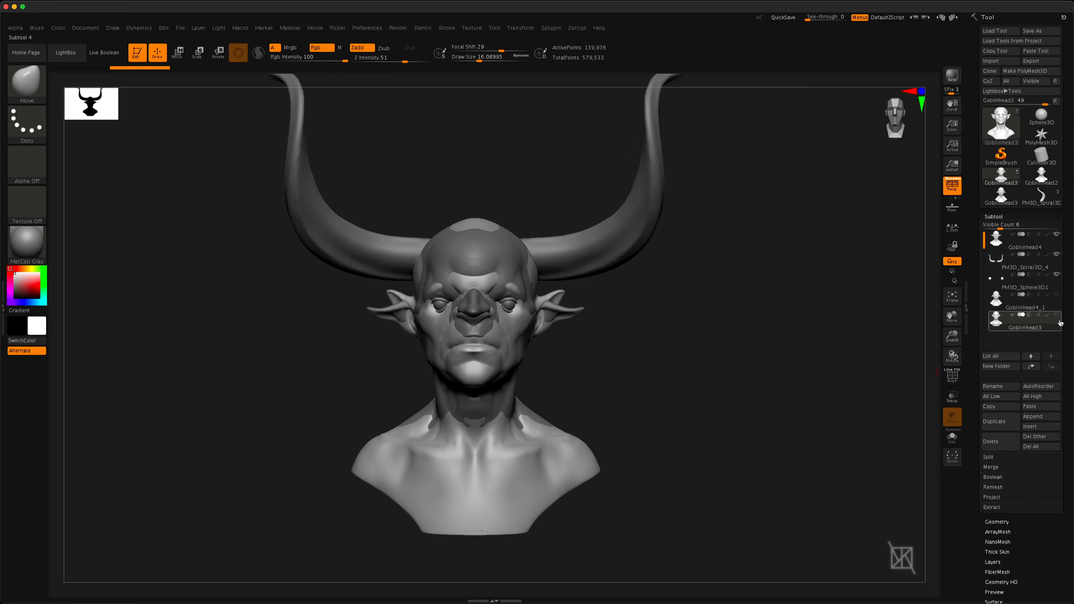
mouse_move(1024, 332)
mouse_move(1057, 318)
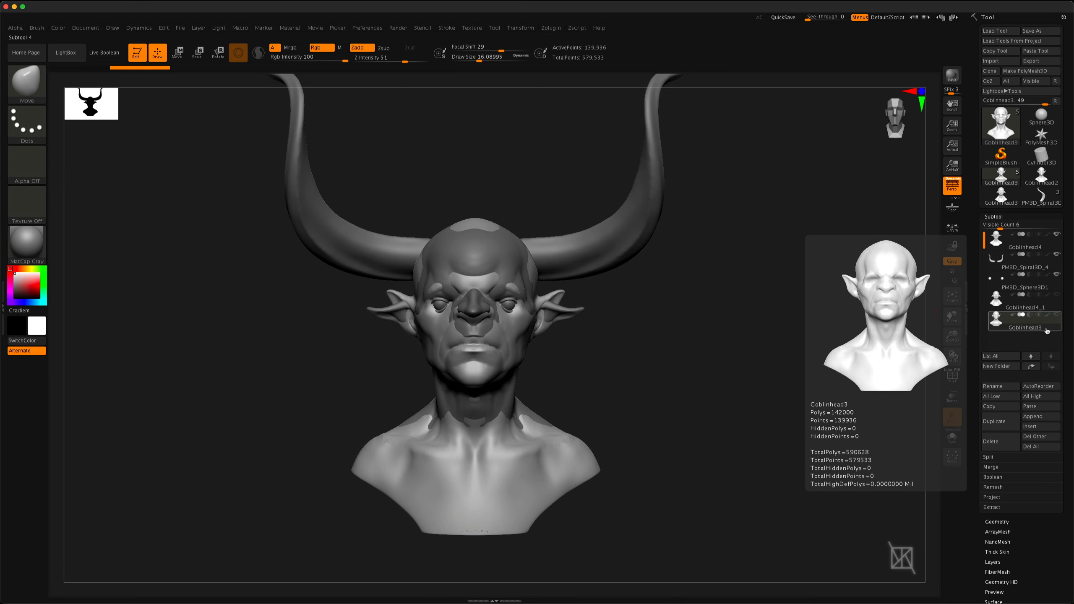
left_click(1020, 250)
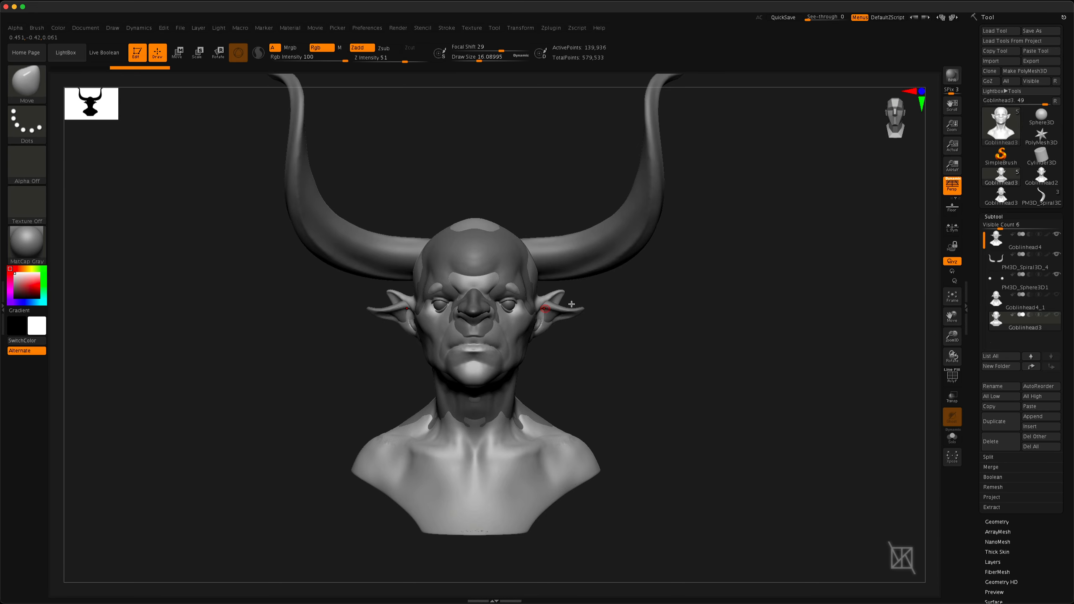
left_click(1024, 249)
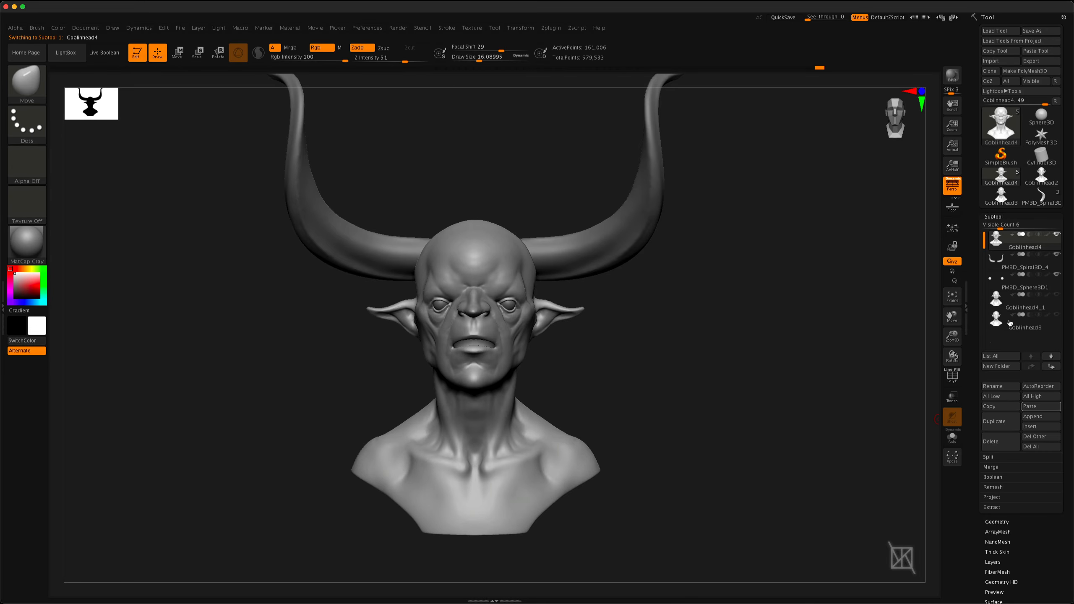
left_click_drag(611, 393, 658, 398)
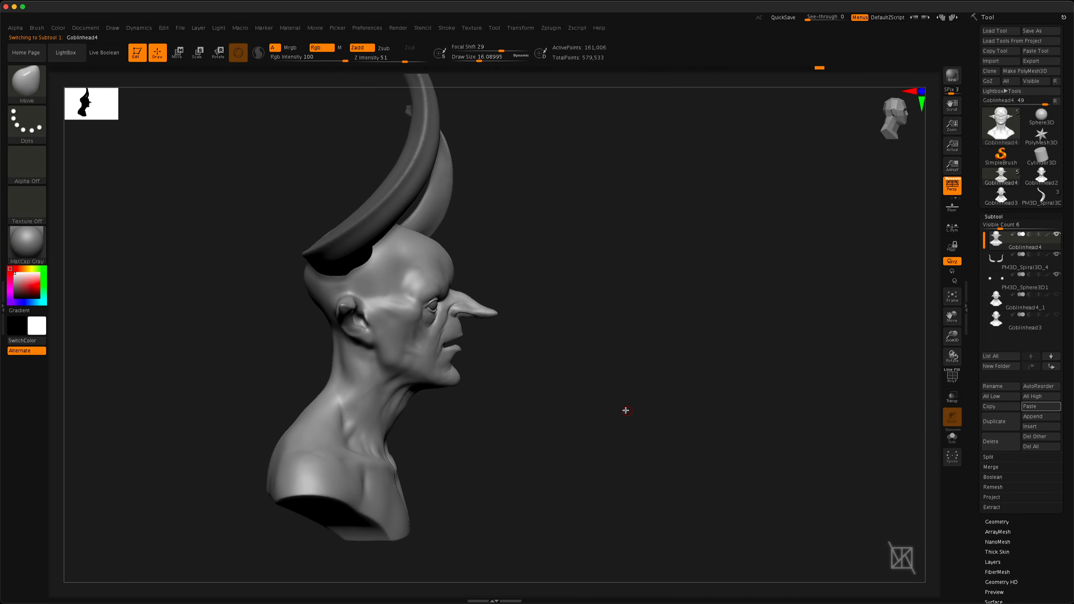
left_click_drag(545, 423, 597, 428, "alt")
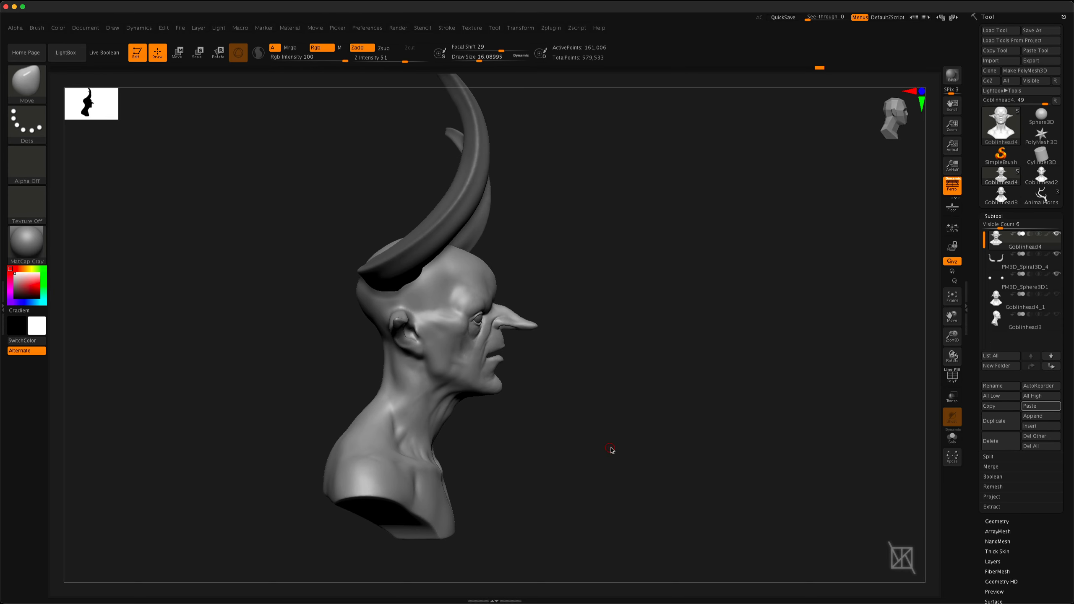
left_click_drag(772, 437, 654, 436)
Select the Goblinhead3 subtool and hide the Goblinhead4 head and the pair of spiral horns
left_click(1032, 329)
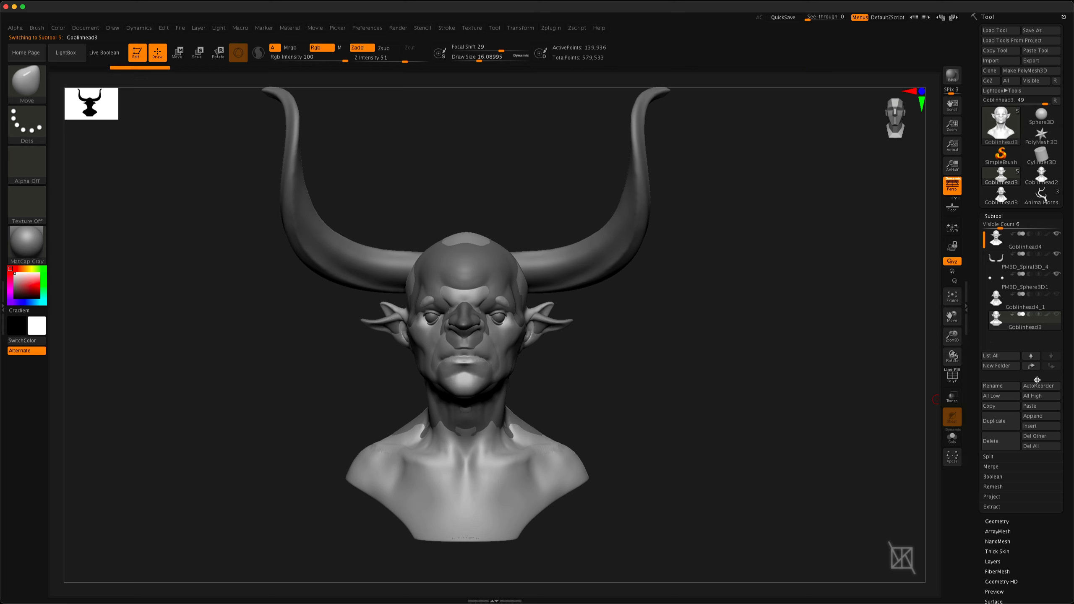
left_click_drag(286, 407, 273, 410)
left_click(1058, 234)
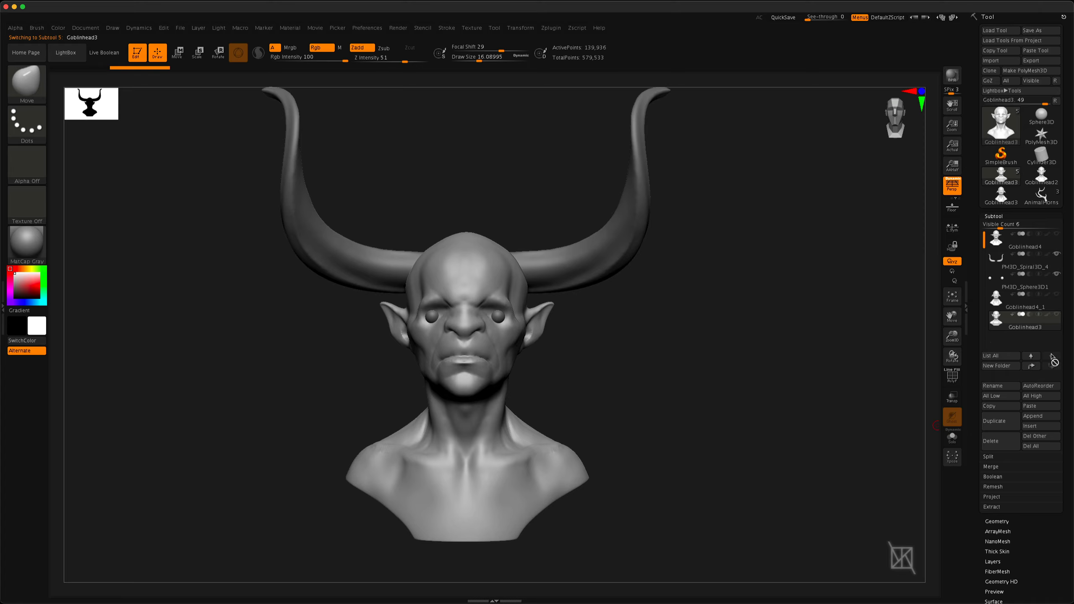
left_click(1056, 255)
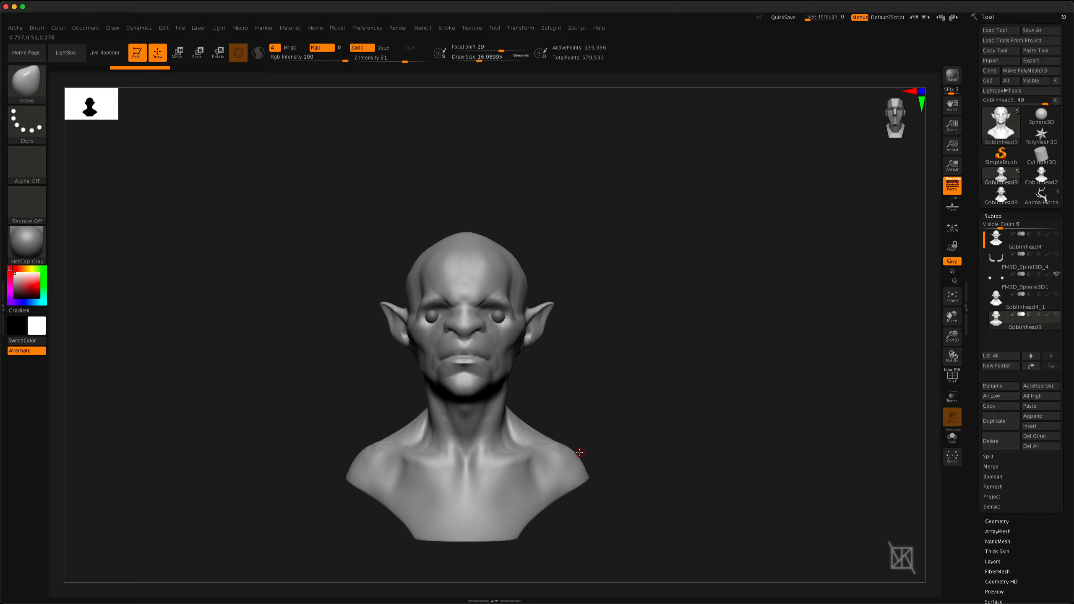
Switch to the Goblinhead4_1 head and examine it from the side
left_click_drag(688, 455, 643, 341)
key("Up")
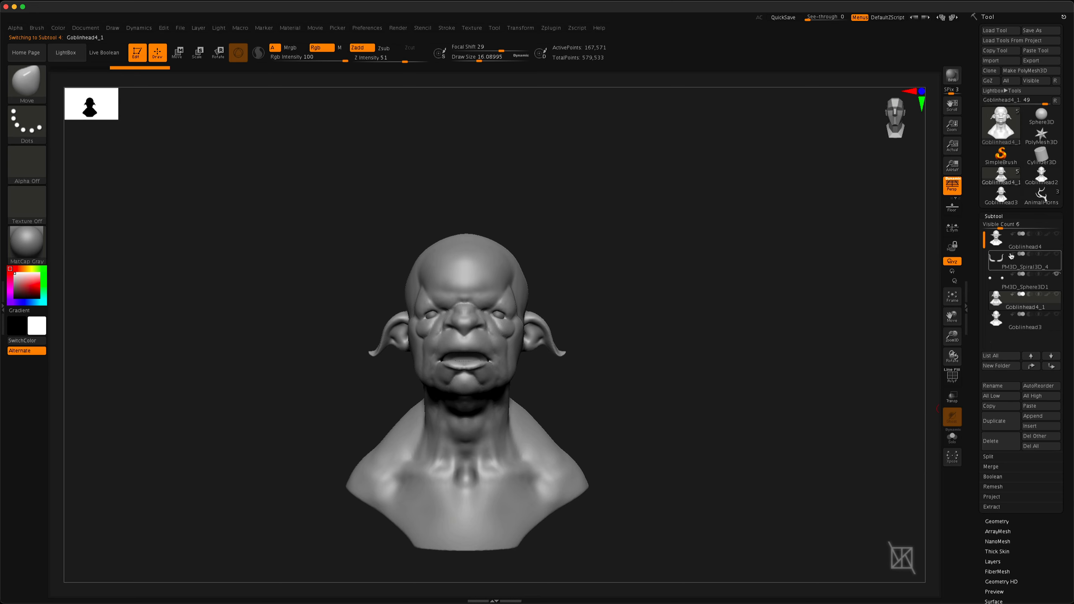
left_click_drag(532, 382, 595, 385)
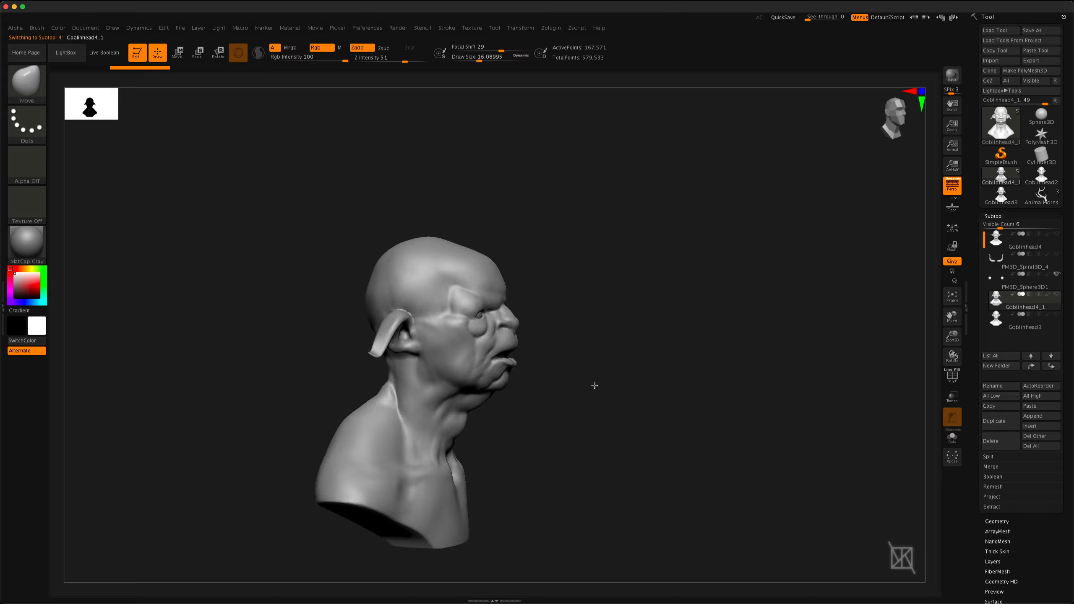
Select the Goblinhead3 head subtool again and insert the AnimalHorns antler as a subtool below it
key("Down")
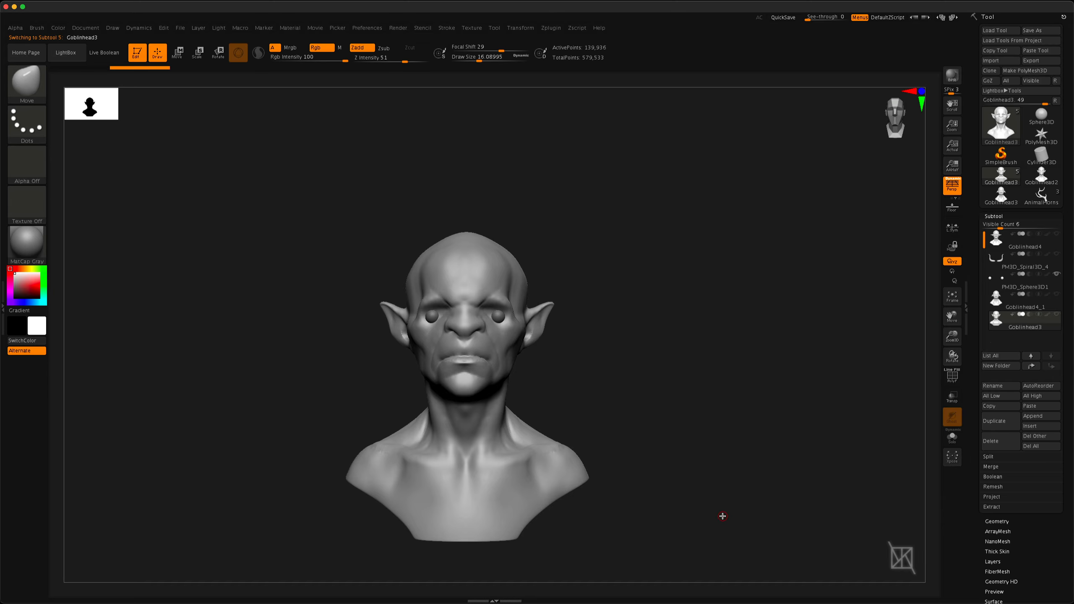
left_click(1043, 427)
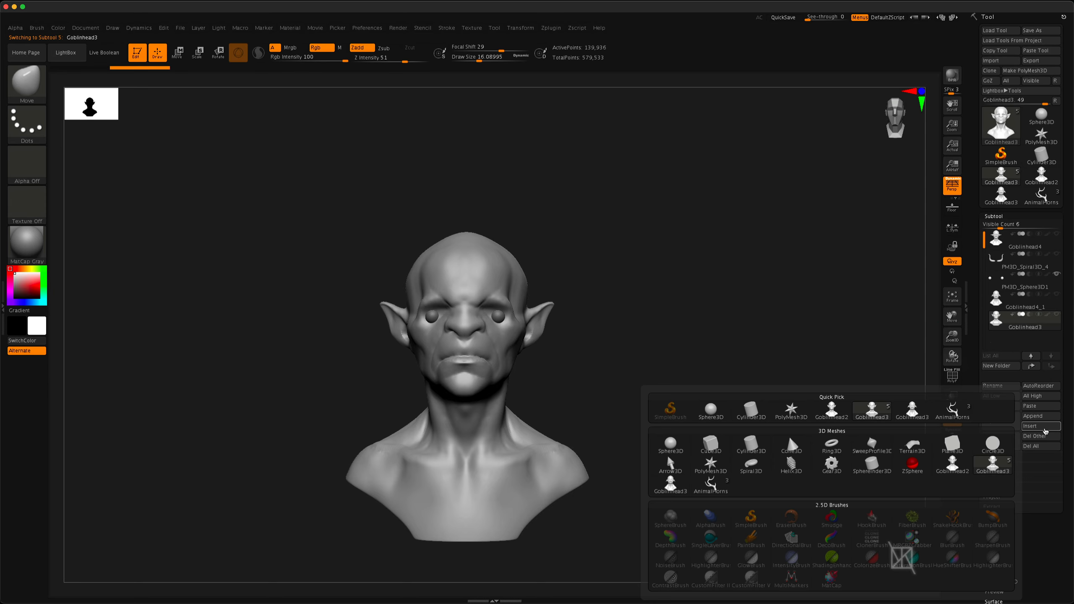
left_click(955, 414)
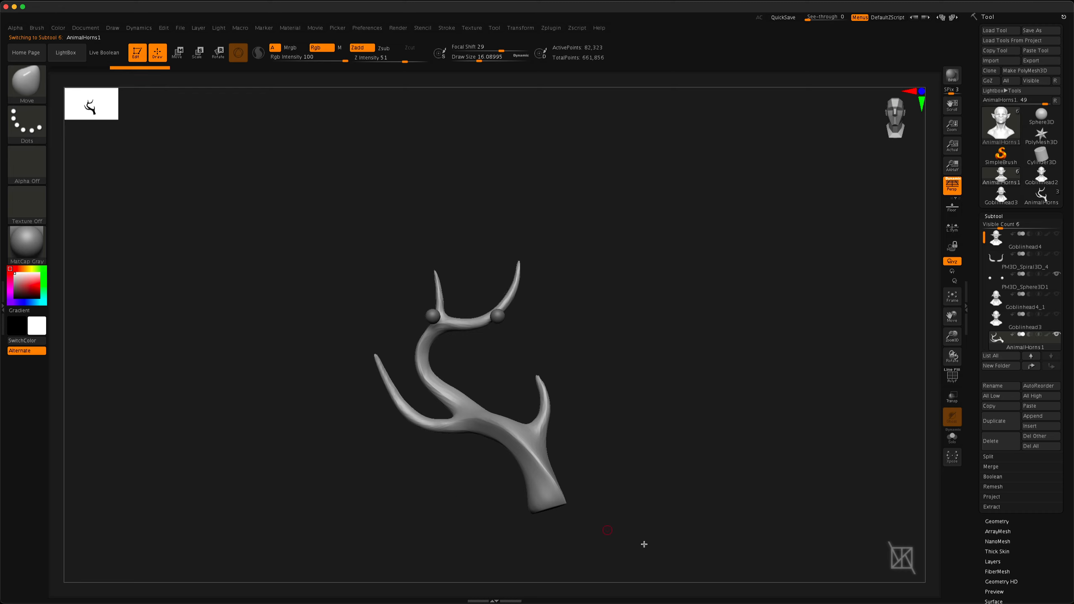
Show the Goblinhead3 head together with the antler and eyeballs
left_click_drag(495, 314, 503, 374)
mouse_move(1038, 348)
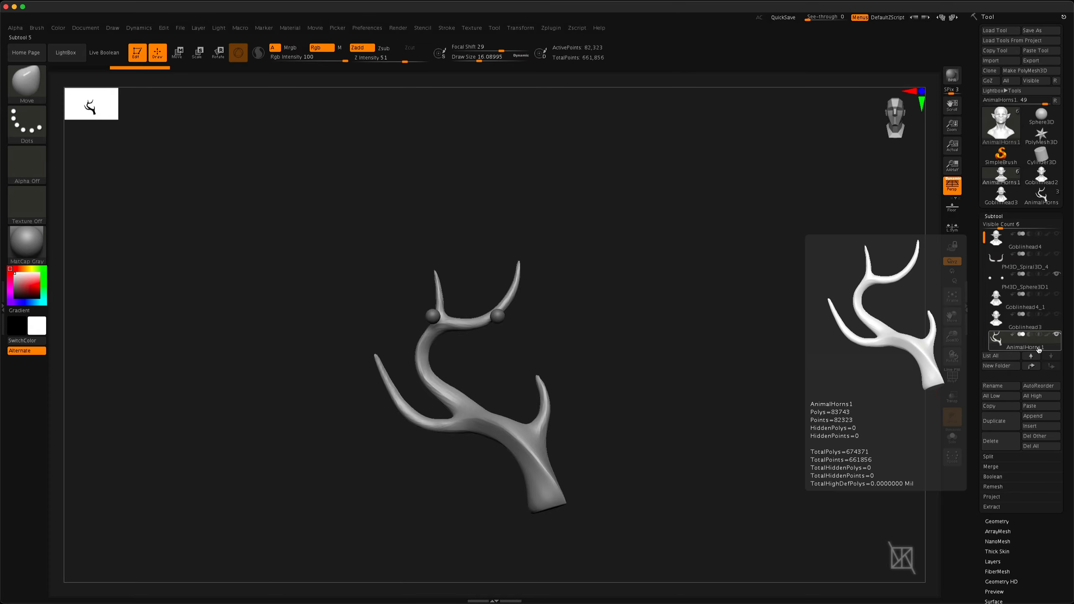
mouse_move(1024, 326)
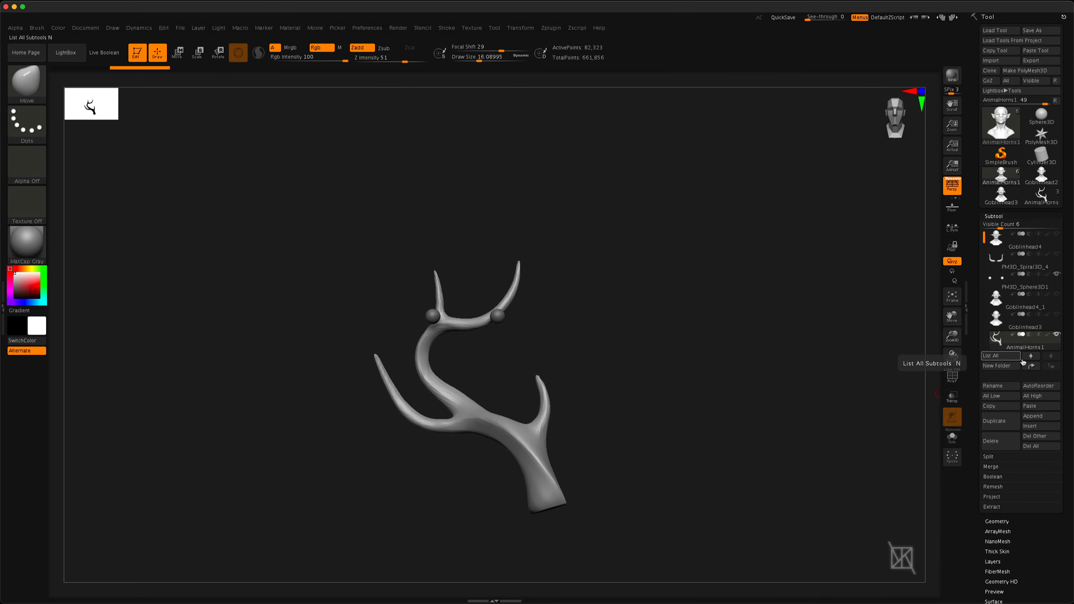
left_click(1056, 314)
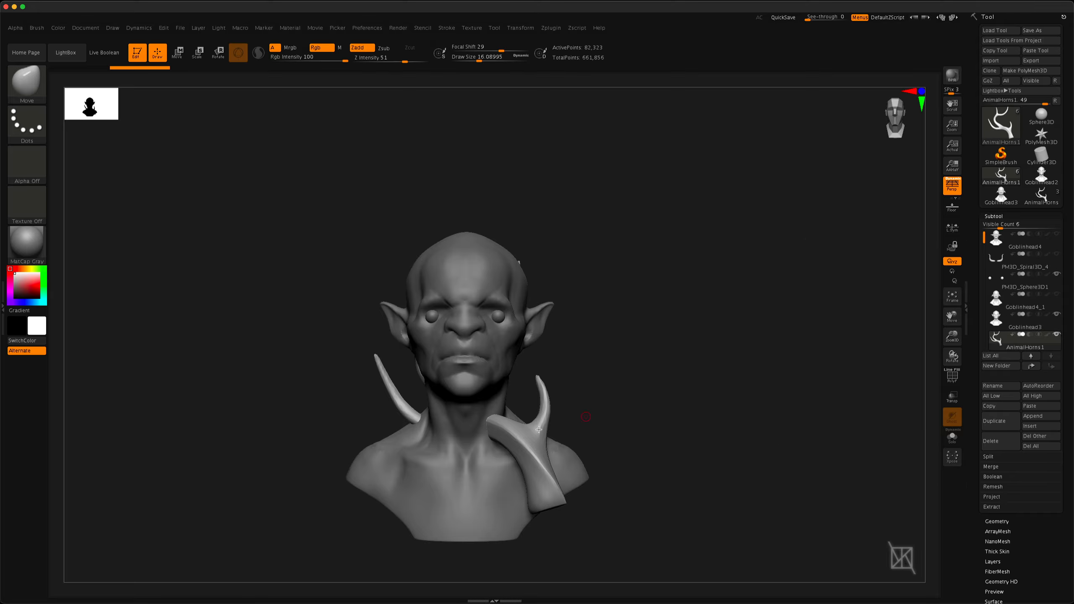
Centre the gizmo on the antler to place it on one side of the head's crown, and copy it across with Mirror And Weld
key("w")
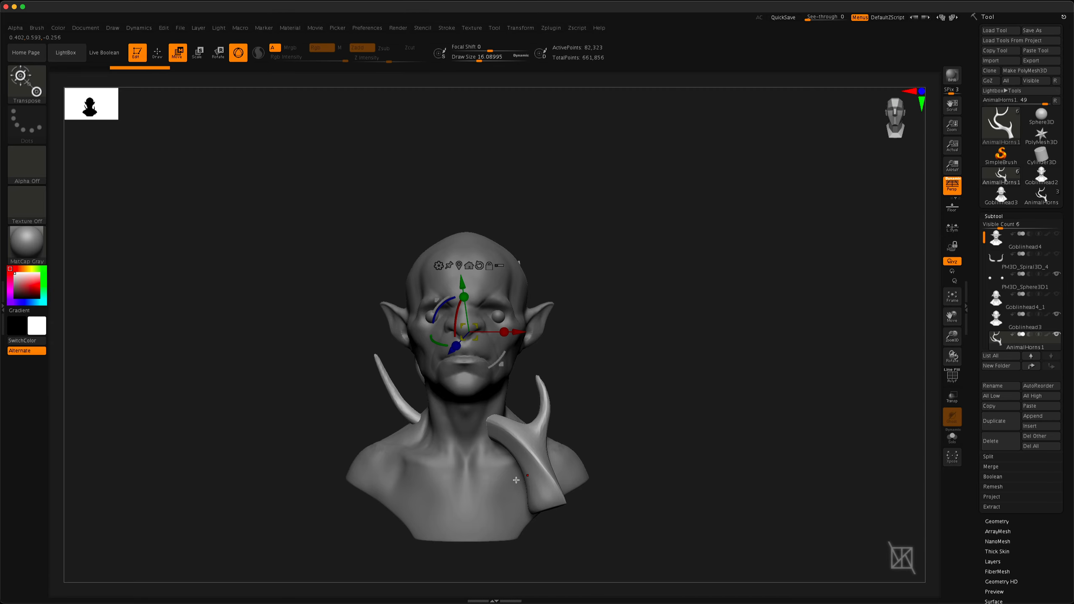
left_click(479, 265, "alt")
left_click(459, 266, "alt")
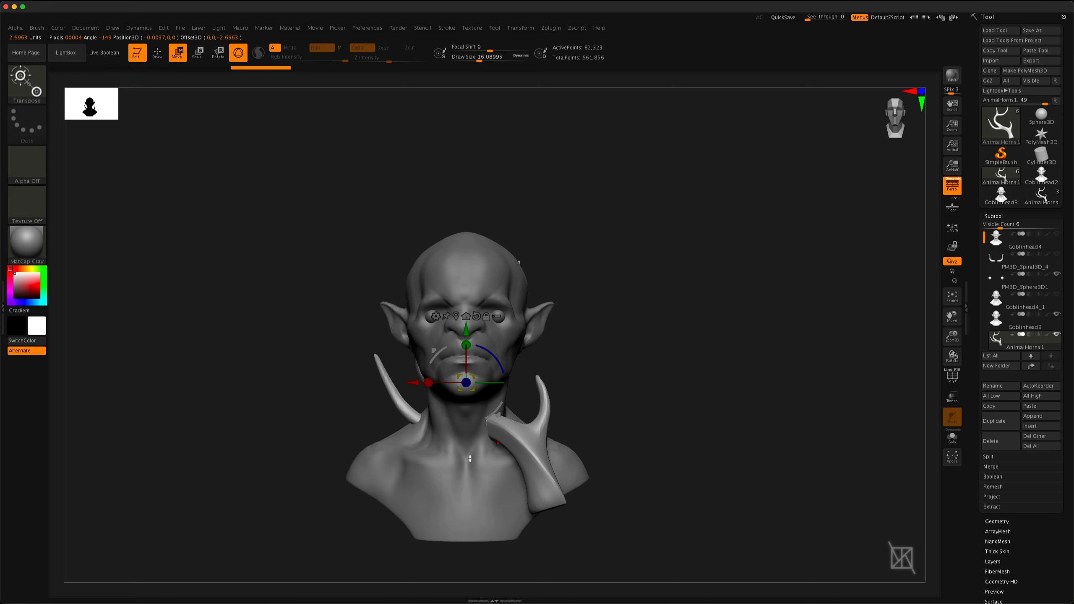
left_click_drag(416, 383, 334, 382)
left_click_drag(385, 334, 384, 122)
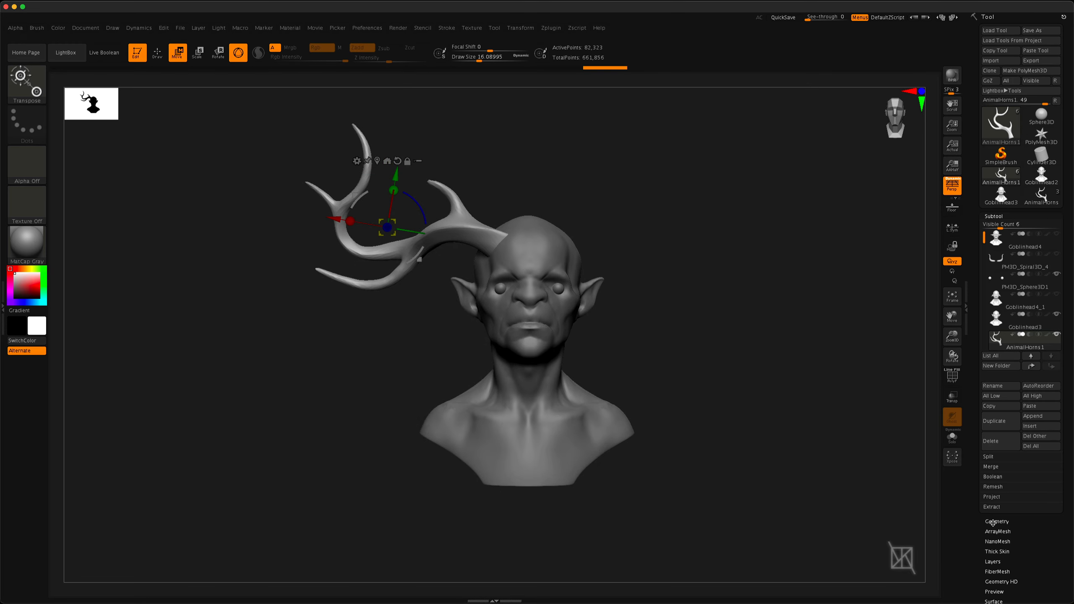
left_click(995, 521)
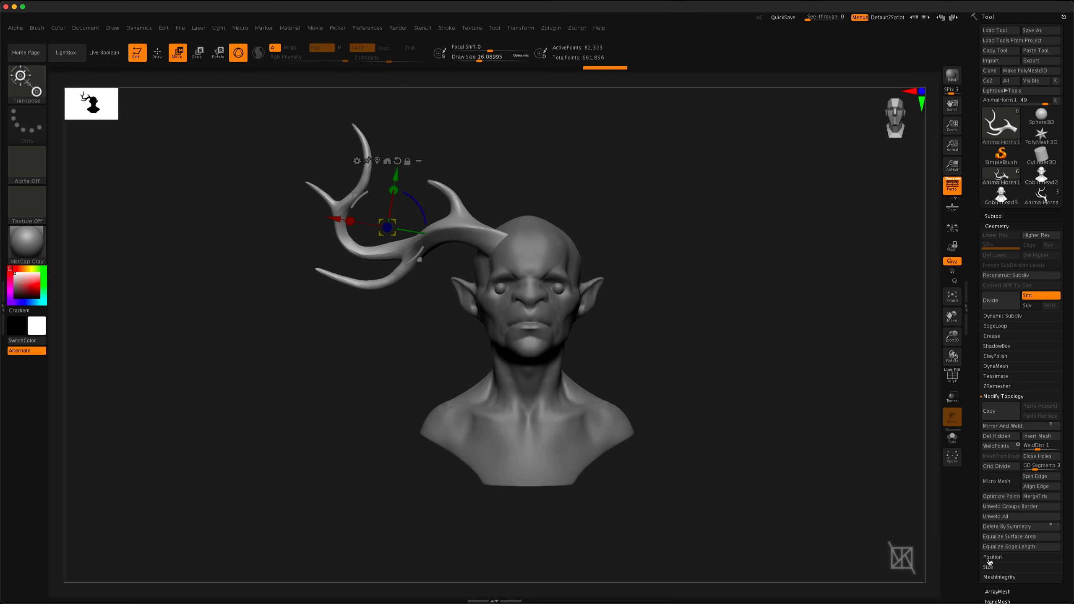
left_click(1000, 426)
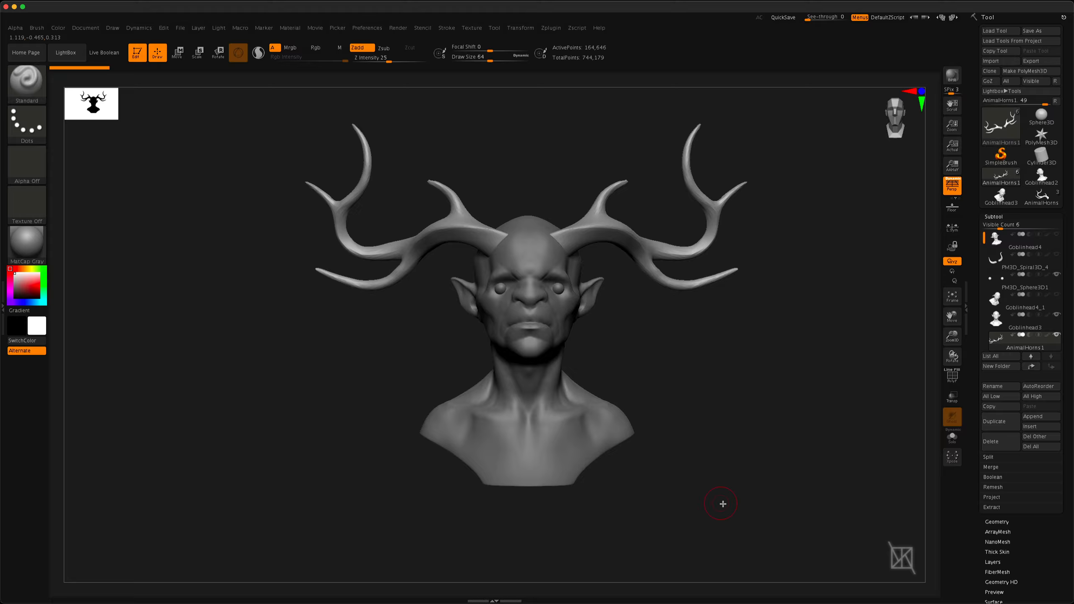
Merge the Goblinhead3 head down with the AnimalHorns1 antlers into one subtool and check the result from an angle
left_click(1015, 330)
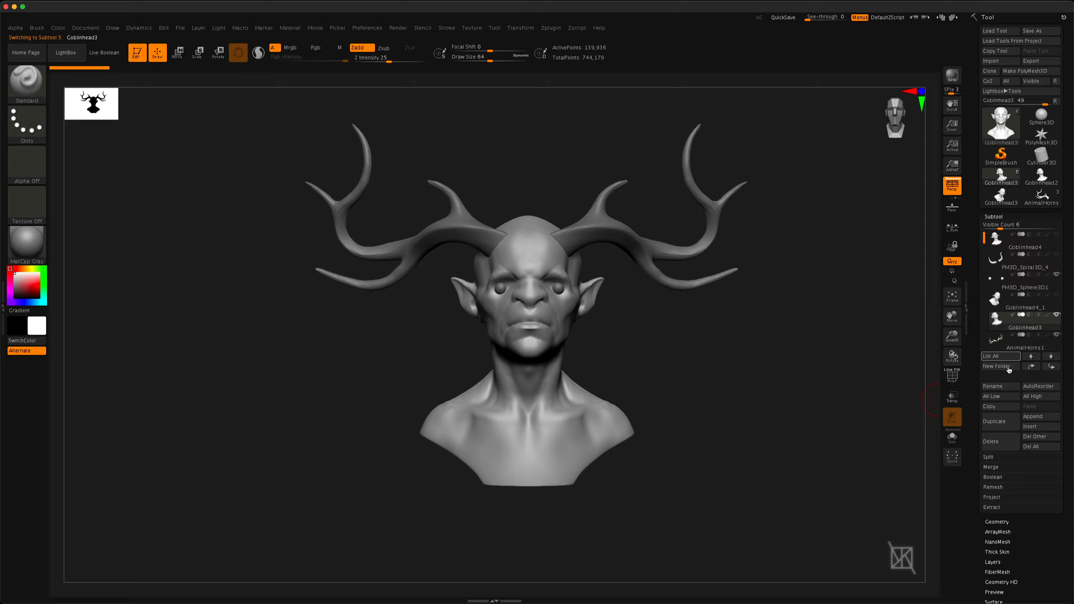
left_click(1015, 346)
left_click(1016, 324)
left_click(991, 468)
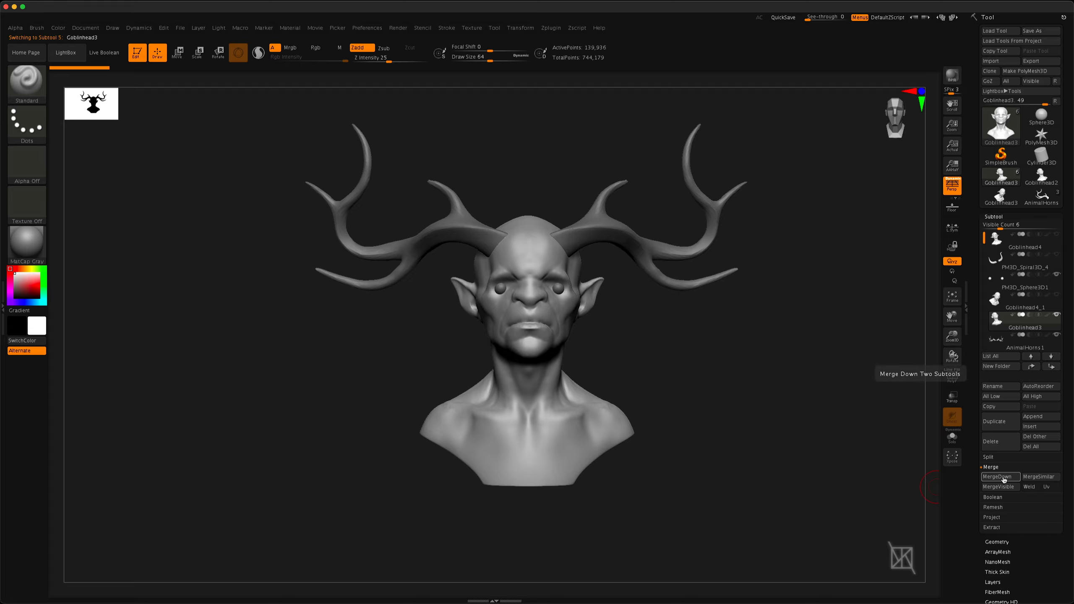
mouse_move(996, 319)
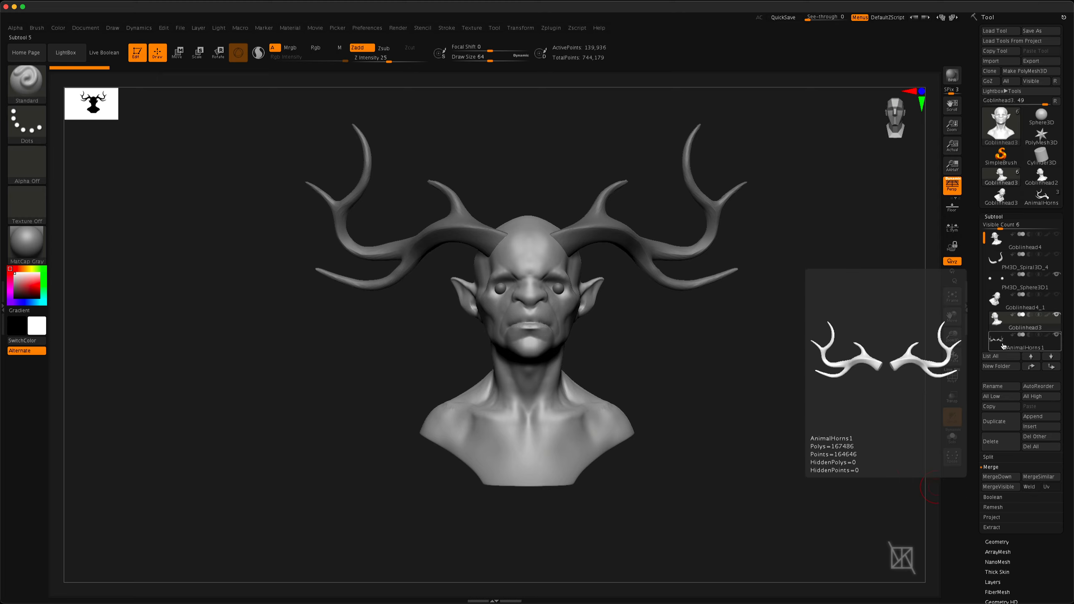
left_click(1003, 477)
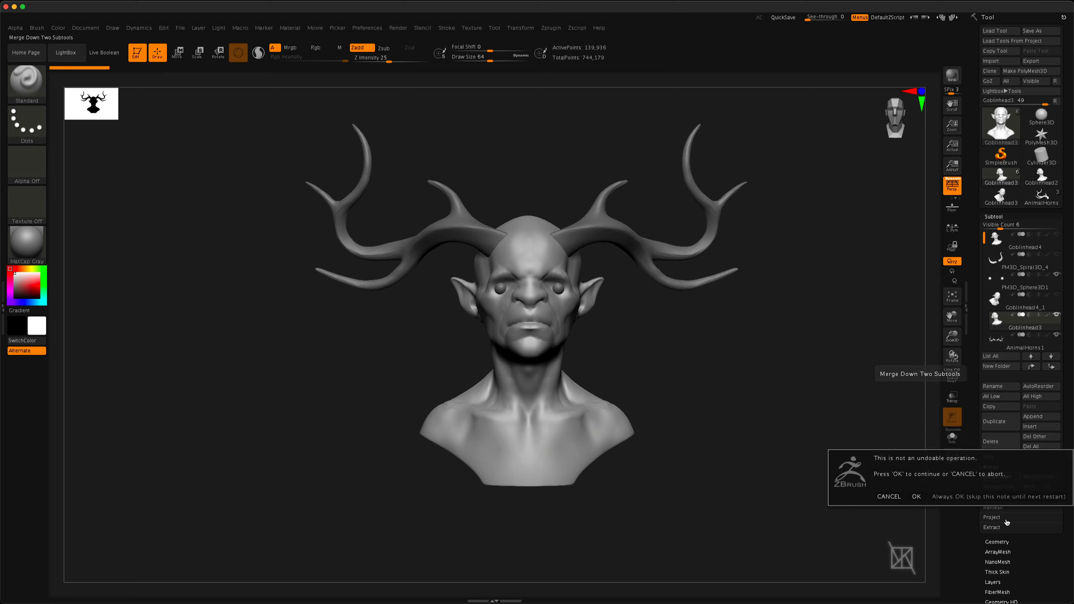
left_click(916, 497)
left_click_drag(724, 445, 774, 428)
mouse_move(1001, 324)
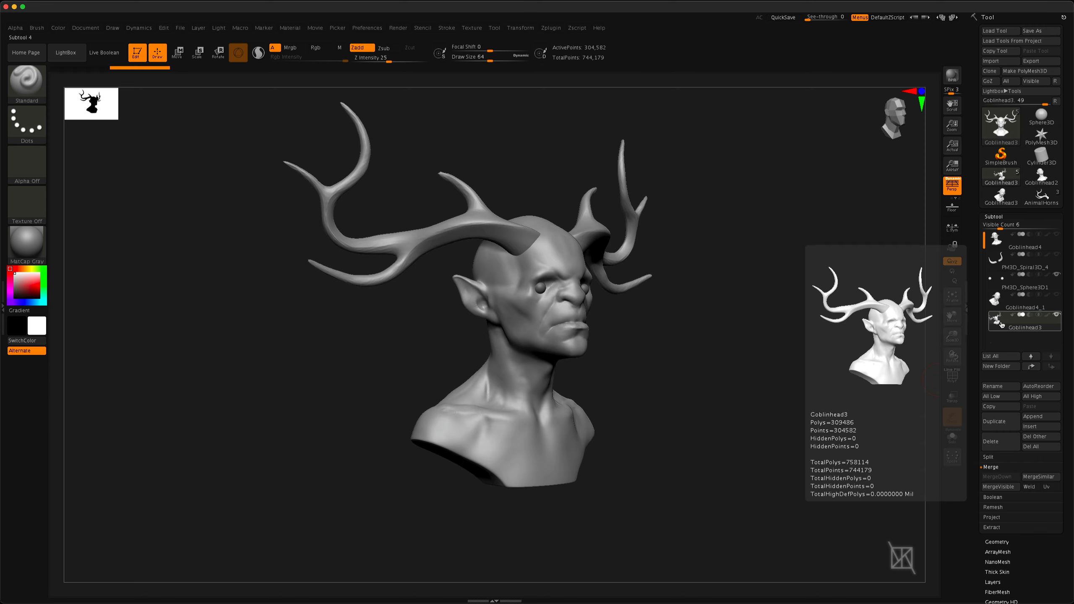
mouse_move(738, 403)
left_mouse_down()
mouse_move(784, 401)
mouse_move(727, 407)
left_mouse_up()
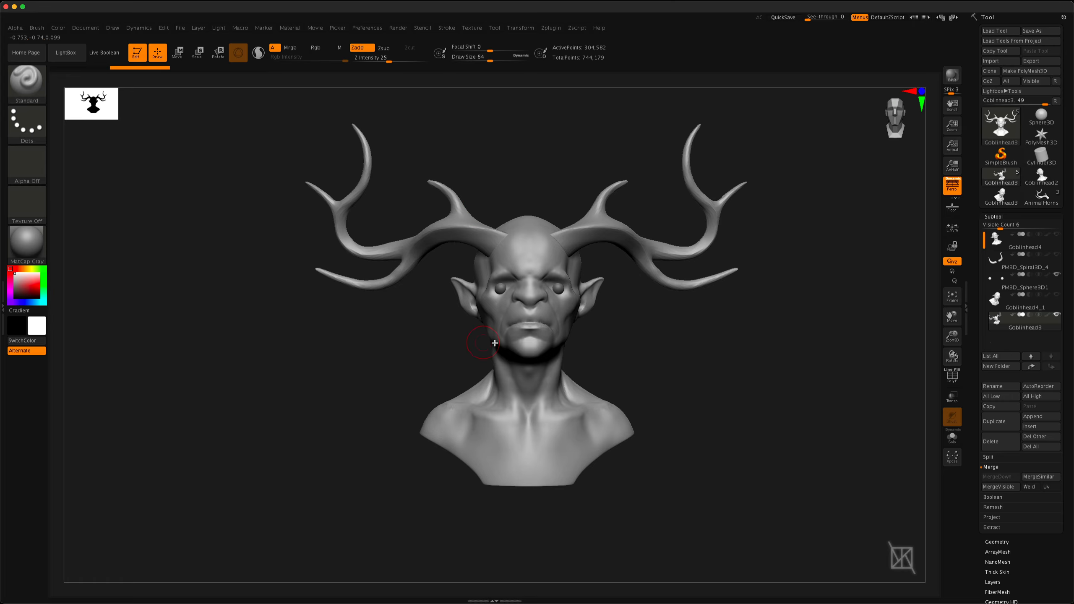
Carve diagonal scratches across one antler's base and the forehead with the DamStandard brush at a draw size of about 43
mouse_move(531, 272)
right_mouse_down("alt")
mouse_move(593, 322)
mouse_move(556, 312)
mouse_move(511, 247)
mouse_move(516, 261)
right_mouse_up("alt")
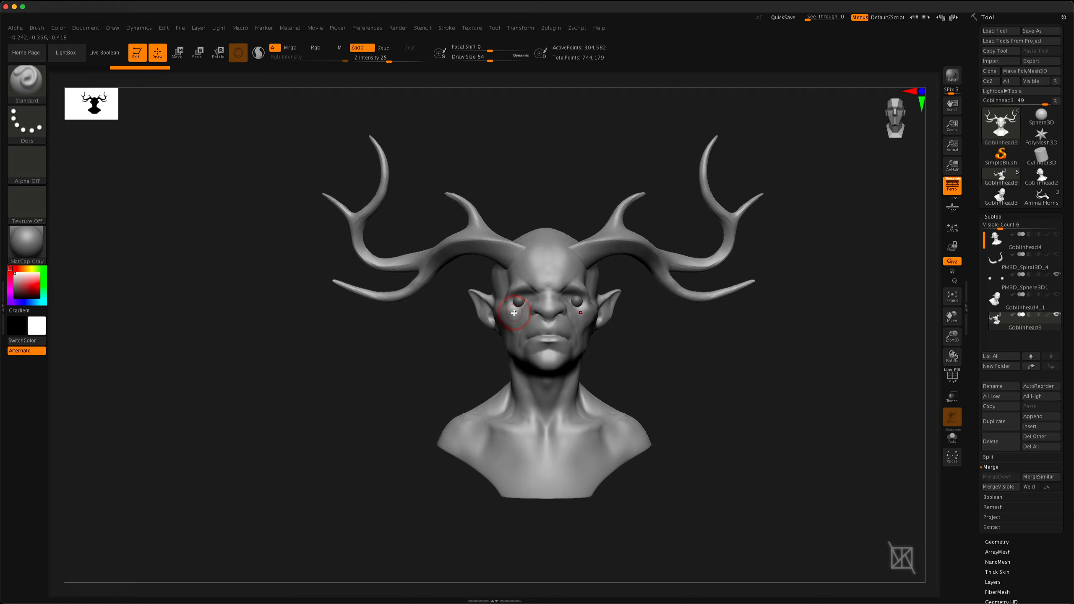
key("b")
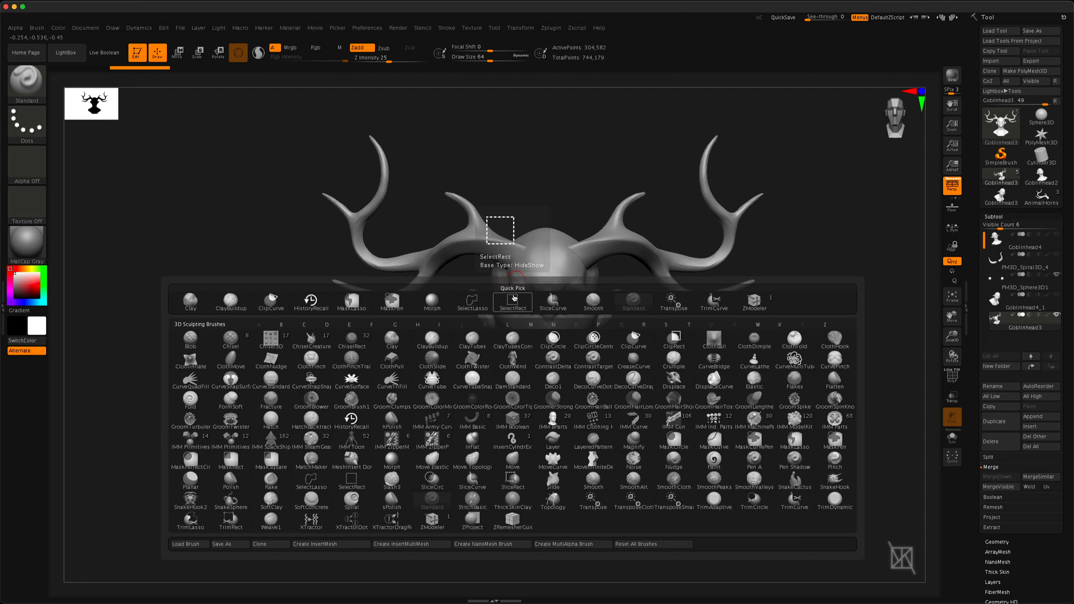
key("d")
key("s")
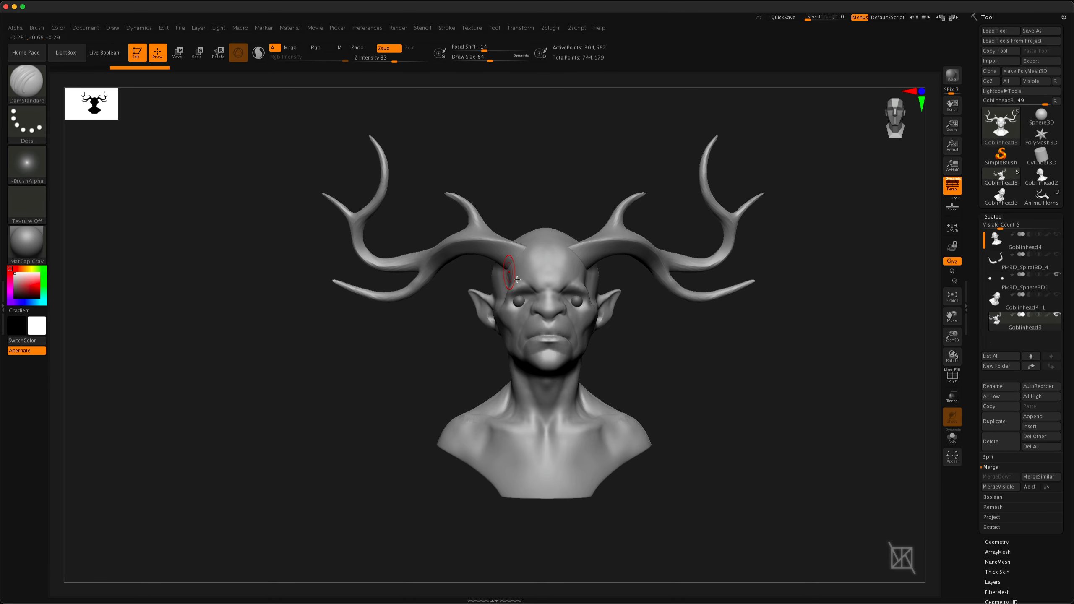
scroll(501, 244, "up", 3)
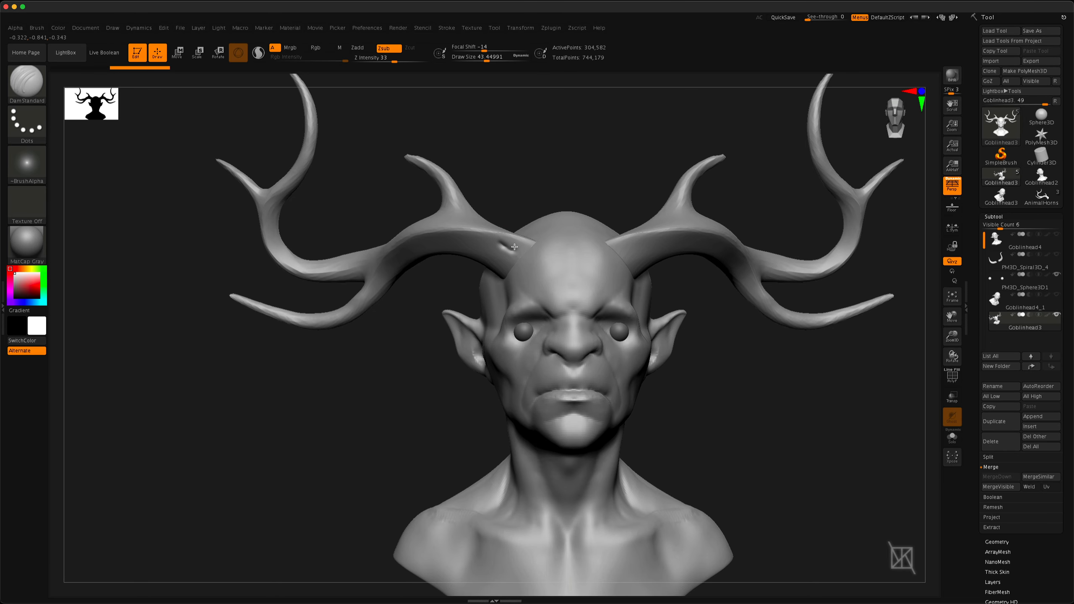
mouse_move(550, 267)
left_mouse_down()
mouse_move(570, 276)
mouse_move(501, 243)
mouse_move(546, 256)
mouse_move(502, 248)
mouse_move(560, 288)
mouse_move(501, 248)
mouse_move(523, 259)
left_mouse_up()
left_click_drag(448, 294, 553, 294)
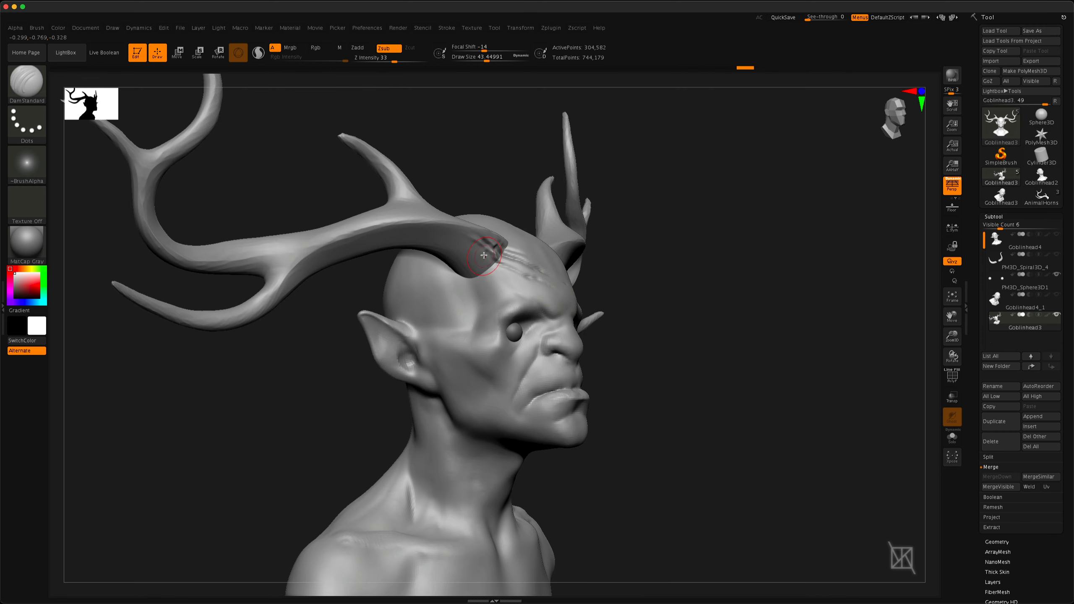
left_click_drag(501, 258, 475, 243)
left_click_drag(436, 203, 332, 206)
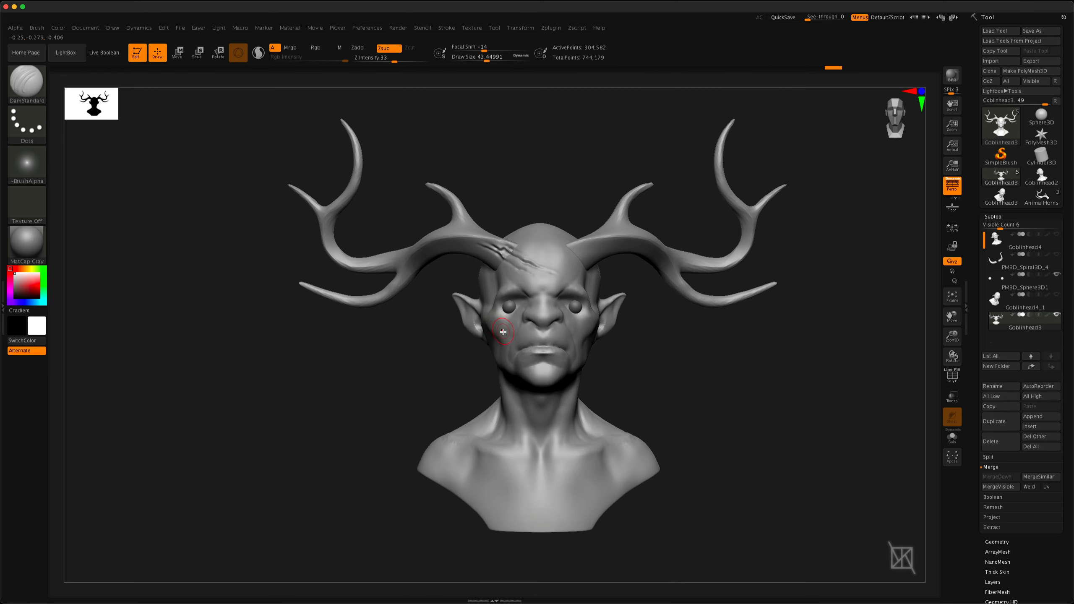
mouse_move(526, 353)
left_mouse_down()
mouse_move(653, 352)
mouse_move(526, 352)
left_mouse_up()
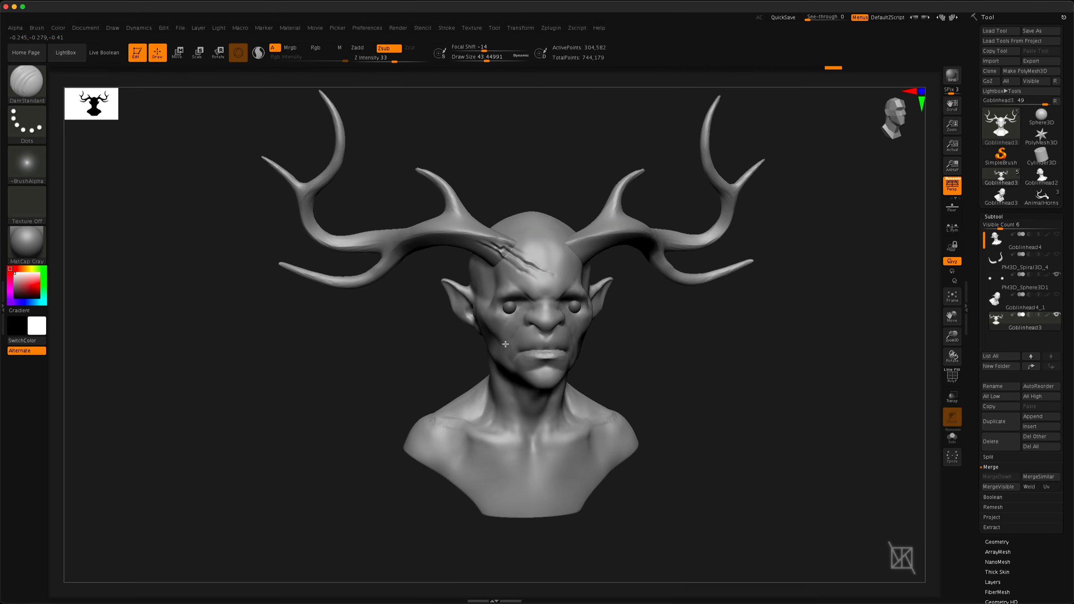
right_click_drag(527, 352, 493, 344, "alt")
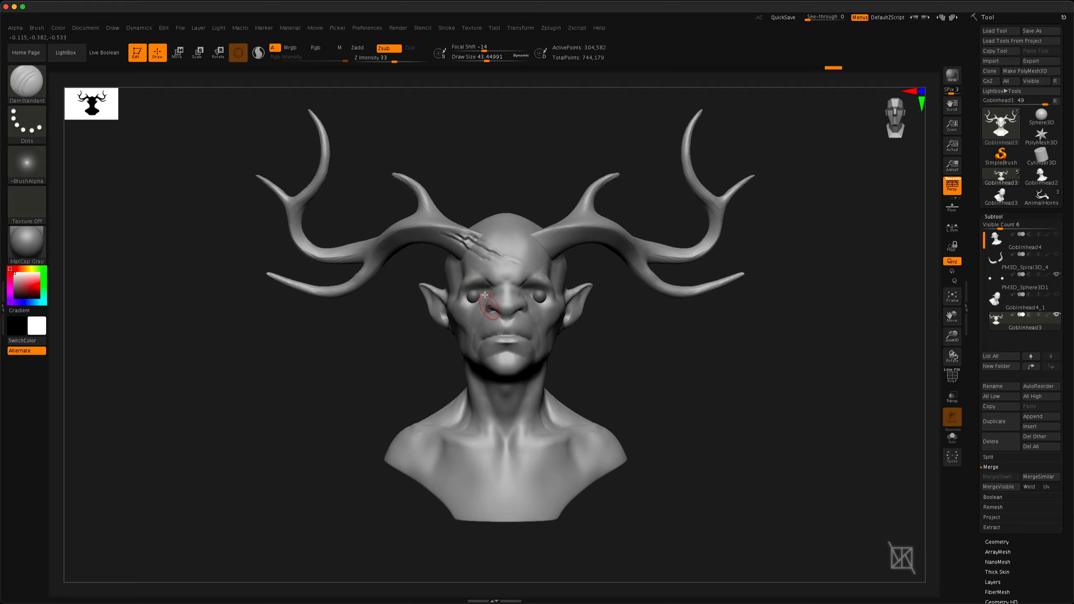
mouse_move(480, 259)
right_mouse_down("alt")
mouse_move(509, 298)
mouse_move(537, 406)
mouse_move(550, 368)
mouse_move(541, 337)
right_mouse_up("alt")
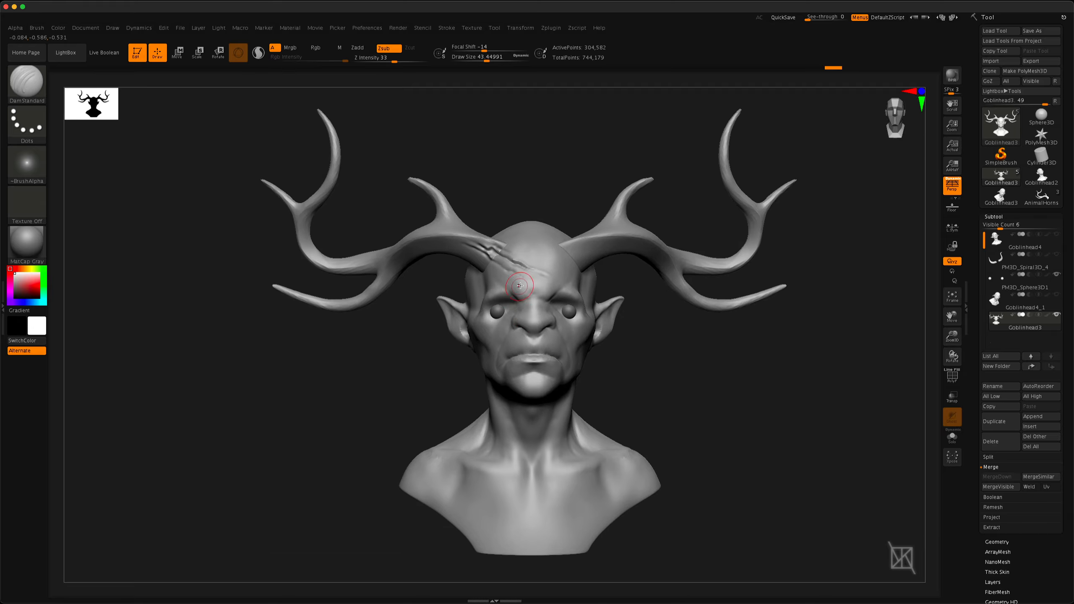
Separate the antlers from the merged Goblinhead3 bust with Split To Similar Parts
left_click(988, 458)
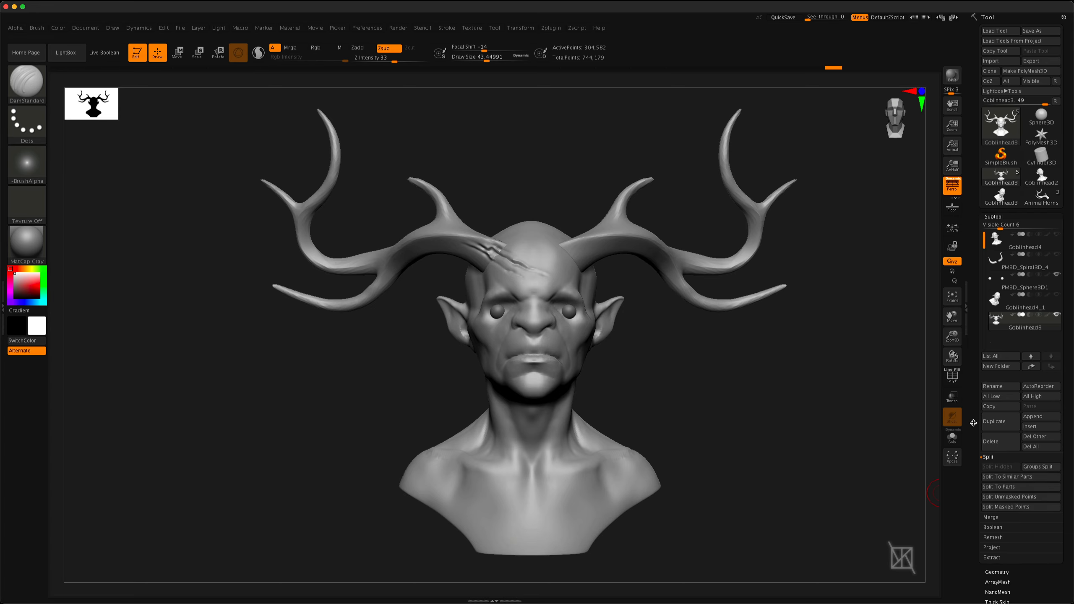
left_click_drag(973, 423, 974, 389)
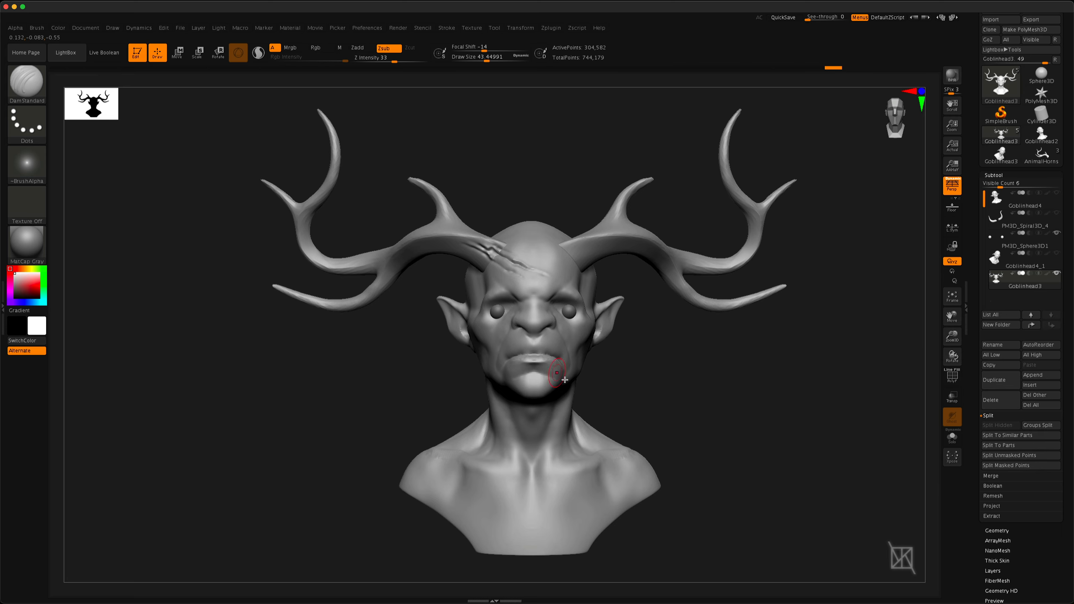
mouse_move(644, 417)
left_mouse_down("alt")
mouse_move(682, 392)
mouse_move(680, 360)
left_mouse_up("alt")
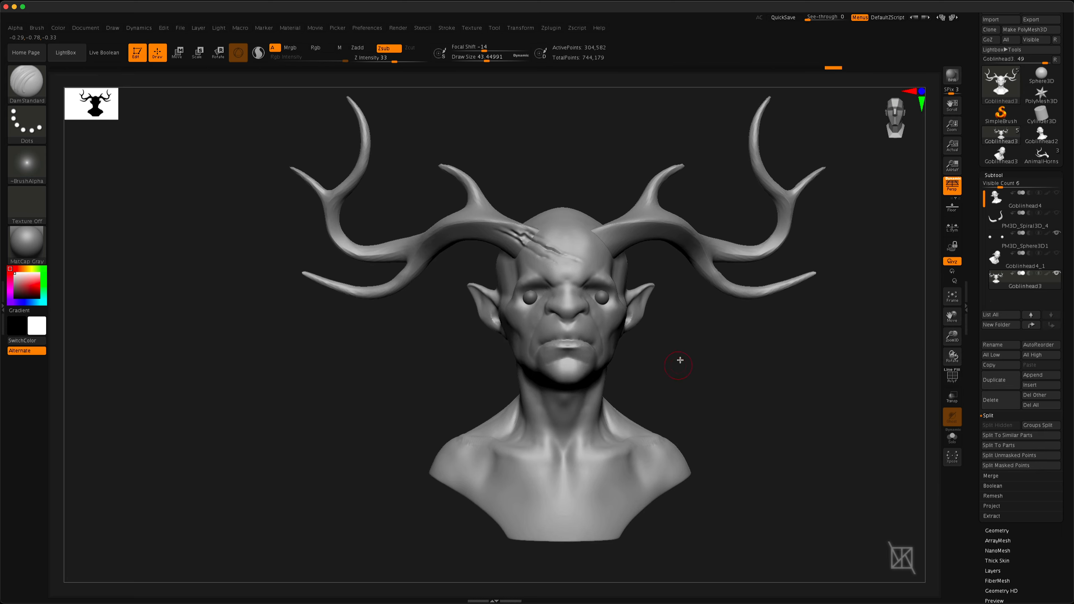
left_click(1007, 436)
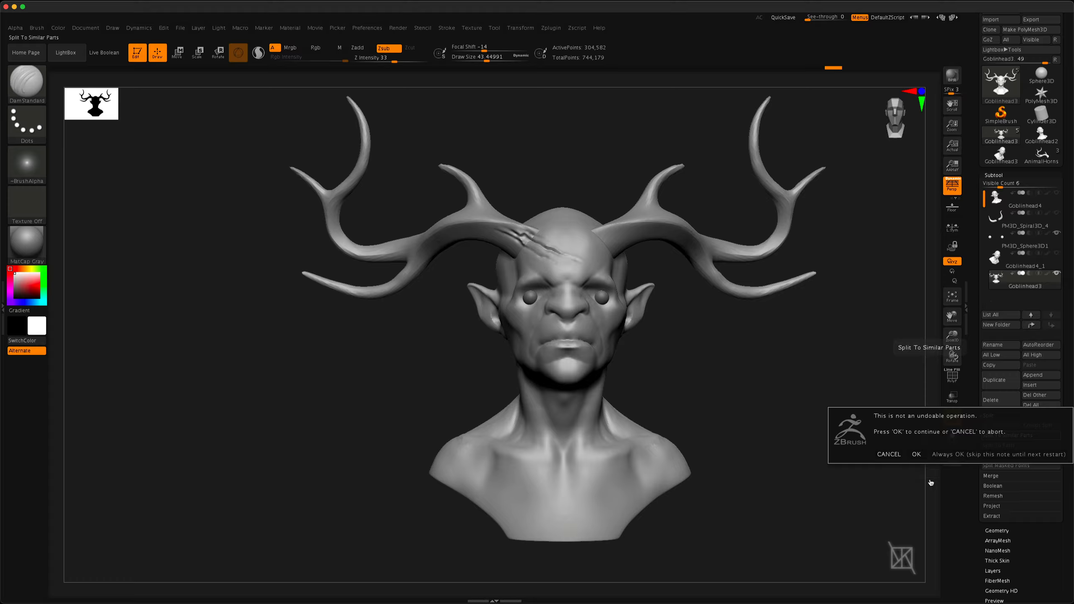
left_click(915, 455)
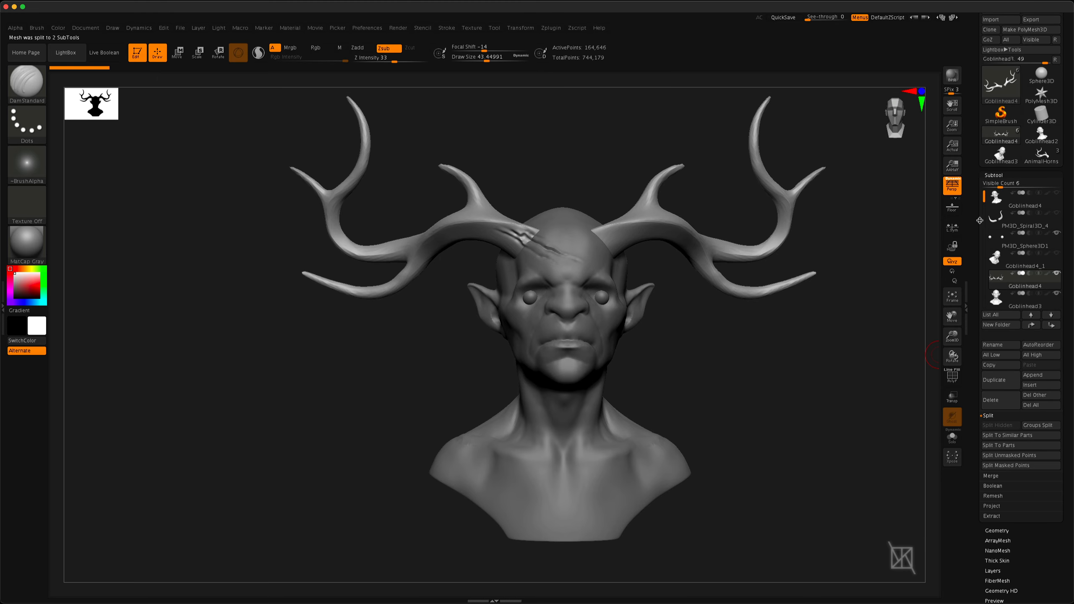
Move the Goblinhead3 head above the separated antlers in the subtool order and select the antlers subtool
left_click(1017, 304)
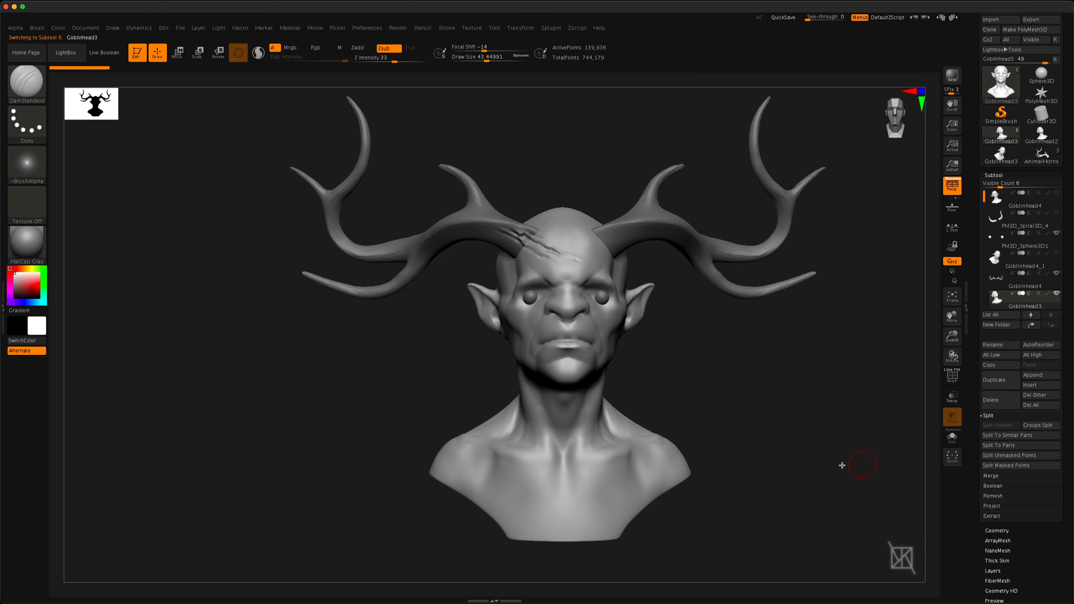
left_click_drag(777, 390, 689, 381)
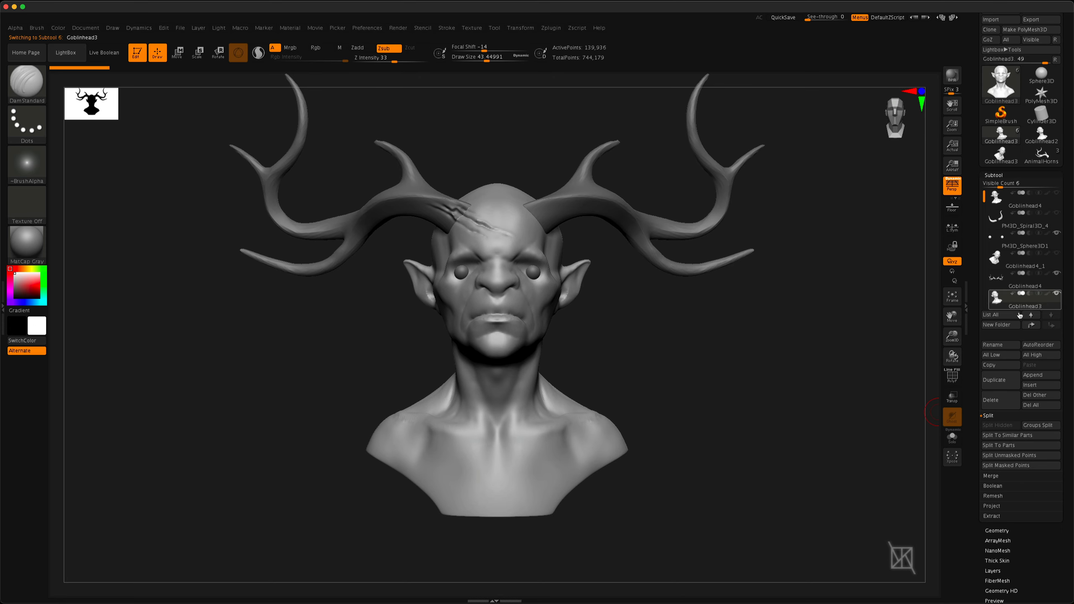
mouse_move(1017, 309)
left_click_drag(1018, 309, 1016, 283)
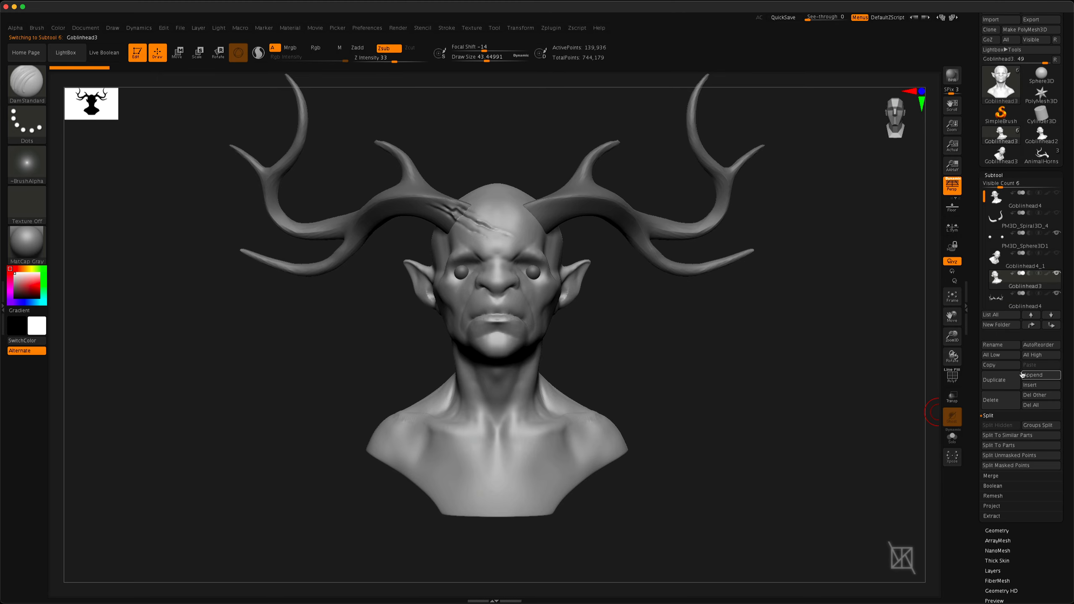
left_click_drag(806, 335, 745, 428)
left_click_drag(760, 347, 635, 339)
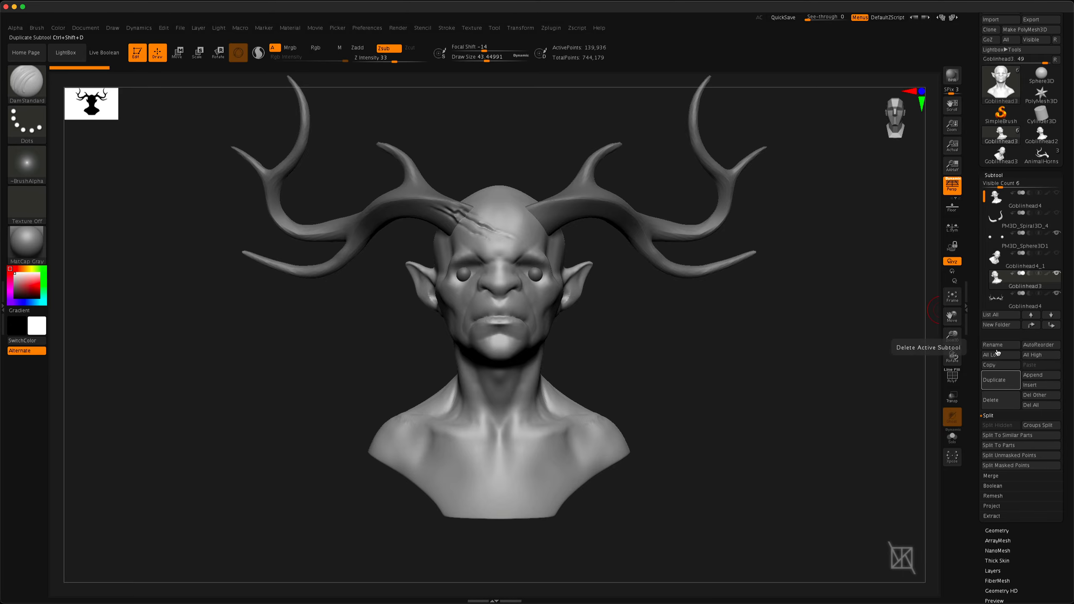
left_click(1022, 305)
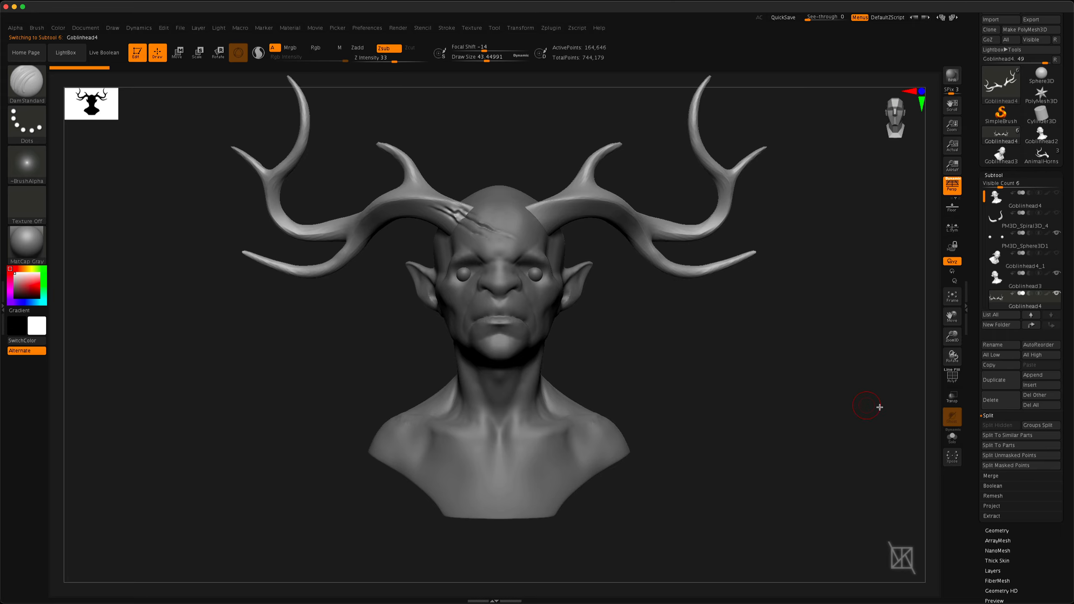
Rename the selected antlers subtool as Antlers
left_click(996, 345)
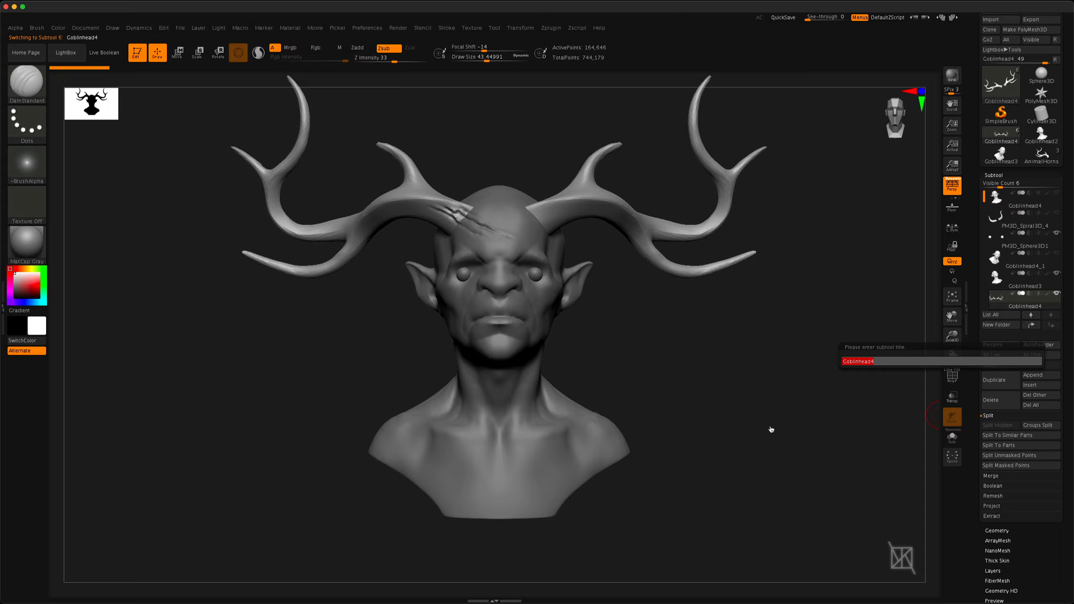
type("Antlers")
key("Return")
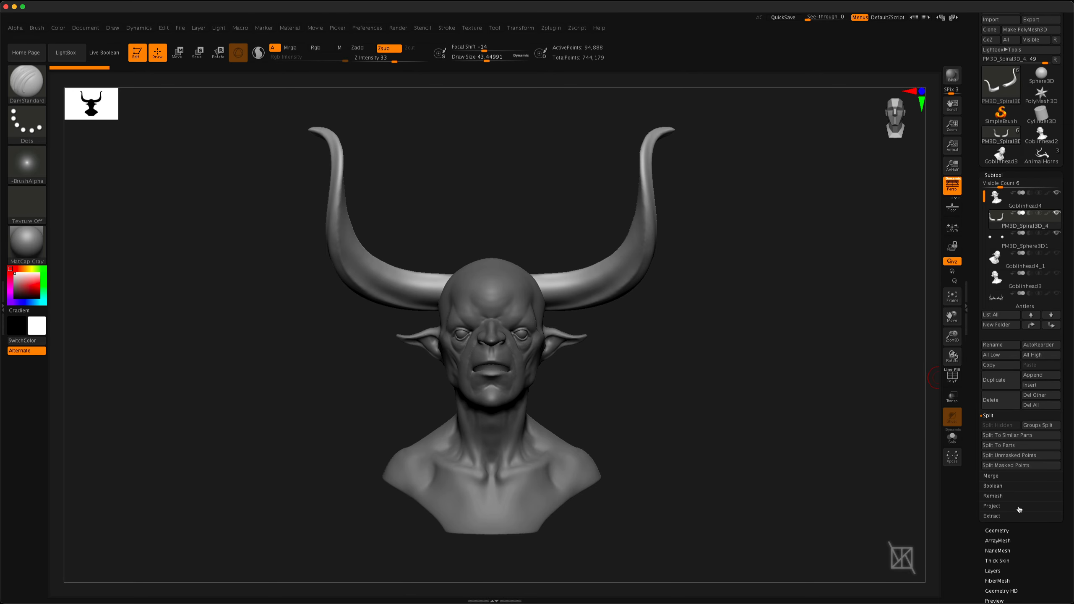
Split the PM3D_Spiral3D_4 pair of horns into one subtool per horn with Split To Parts and select the upper one in the list
left_click(992, 477)
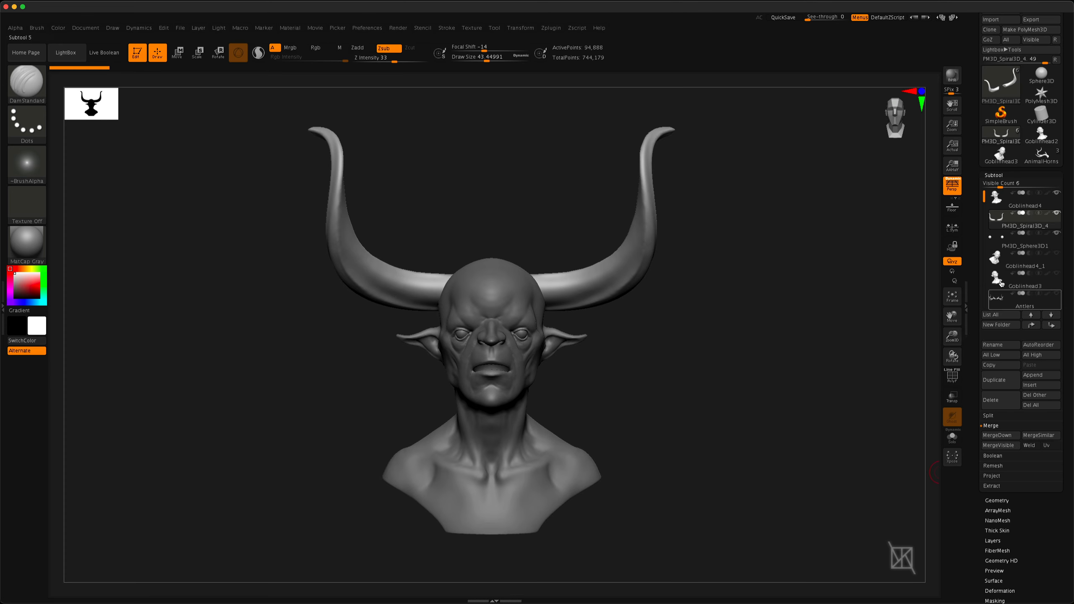
left_click(1006, 418)
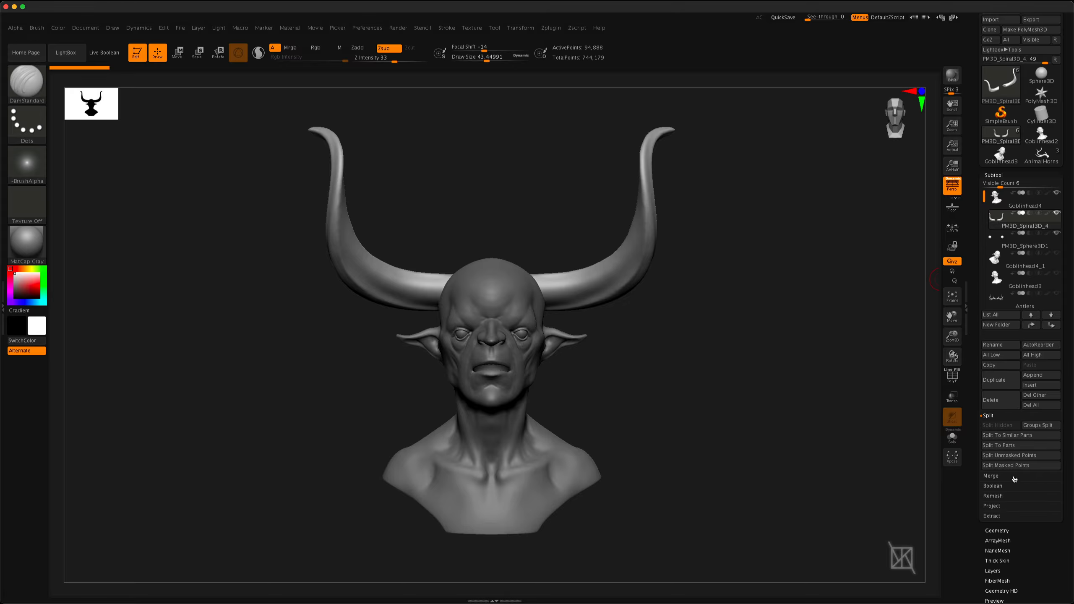
left_click(1003, 447)
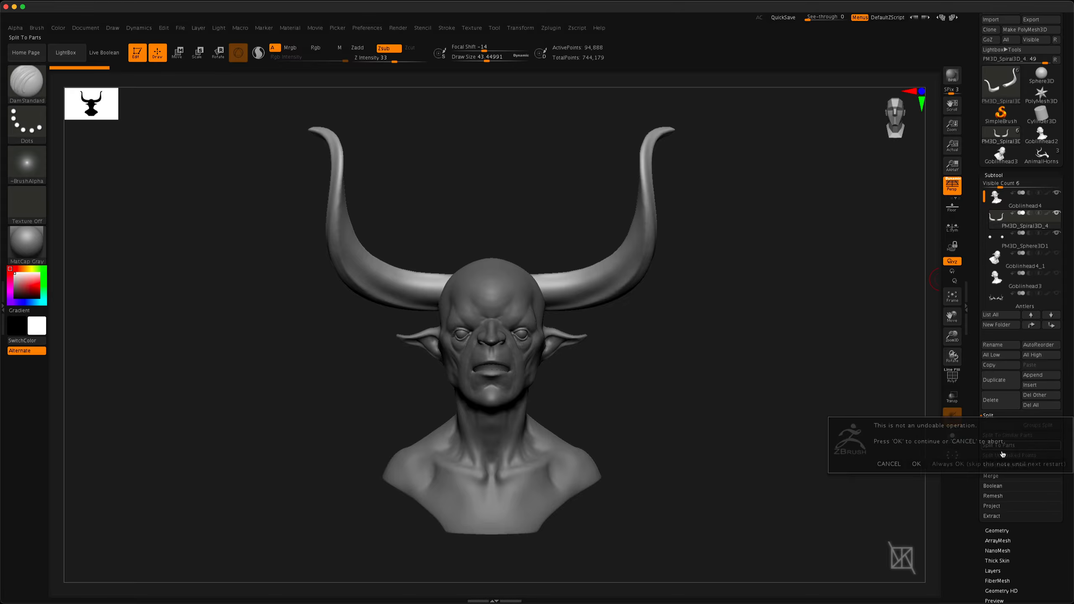
left_click(915, 464)
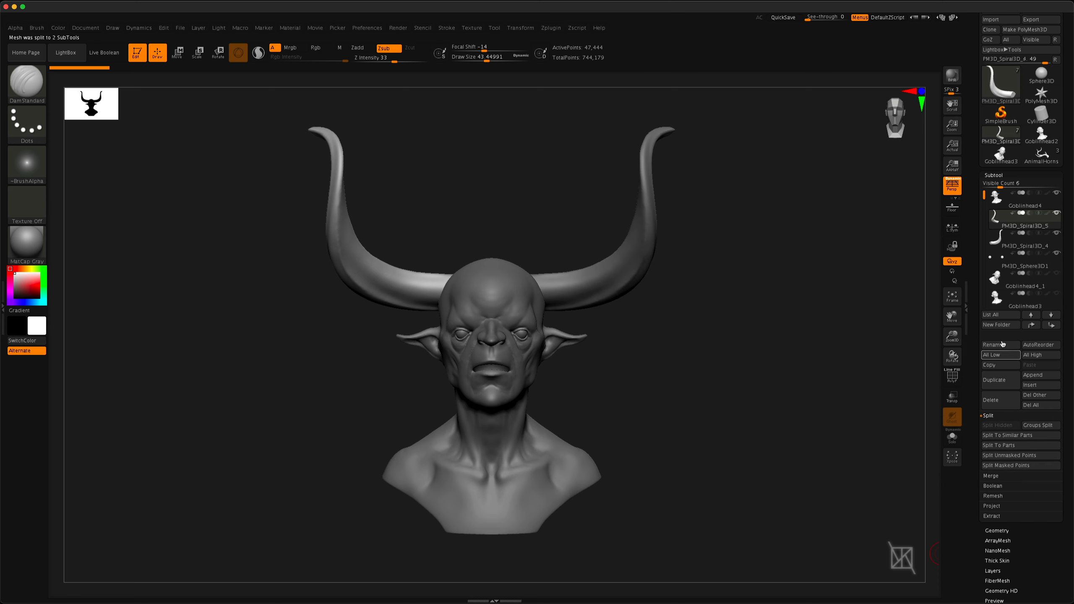
mouse_move(1020, 249)
left_click(1019, 226)
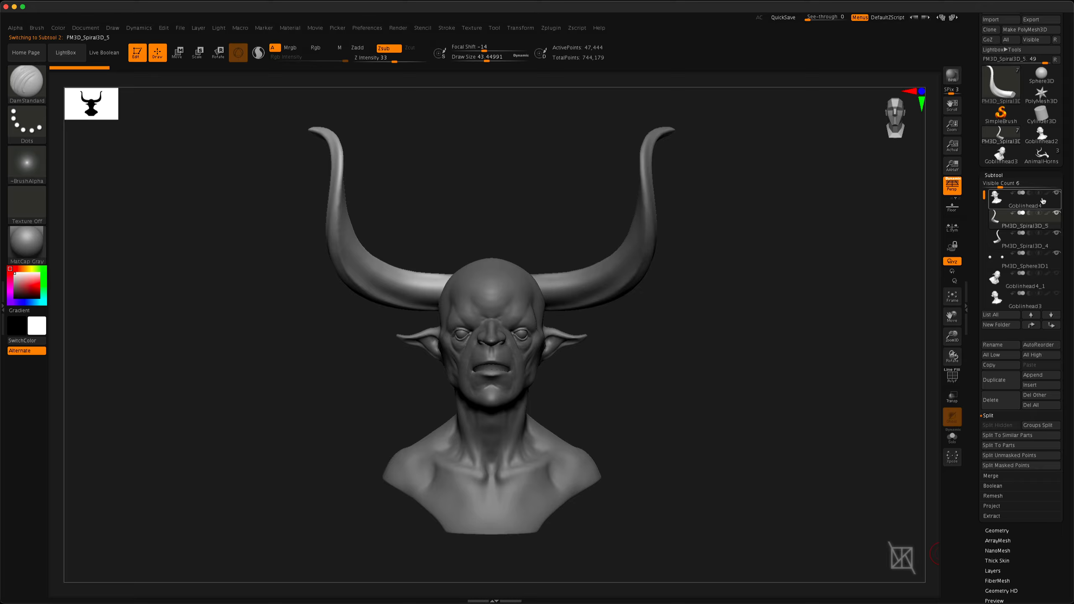
Merge the visible subtools into a new tool with the PM3D_Spiral3D_5 horn active, inspect that tool and return to the original one
left_click(991, 476)
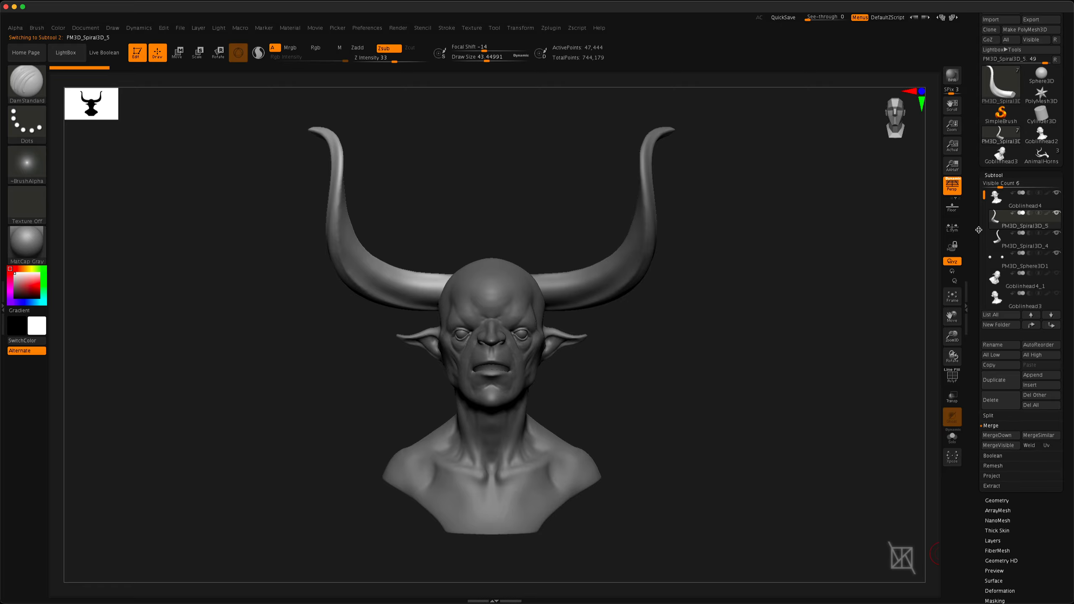
left_click(1000, 445)
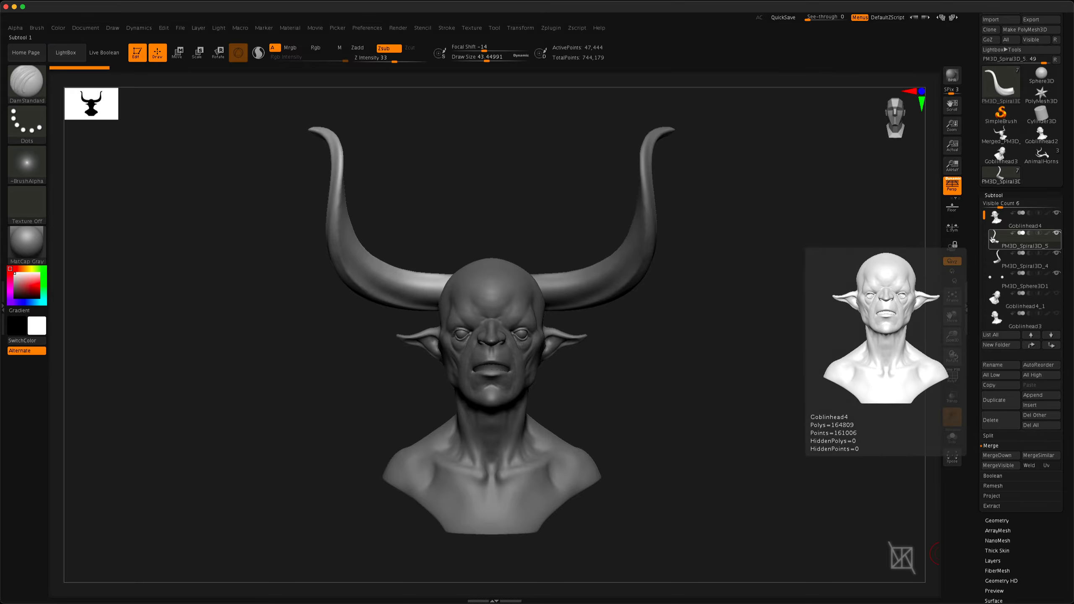
mouse_move(983, 212)
left_mouse_down()
mouse_move(984, 242)
mouse_move(984, 203)
mouse_move(984, 255)
mouse_move(979, 212)
left_mouse_up()
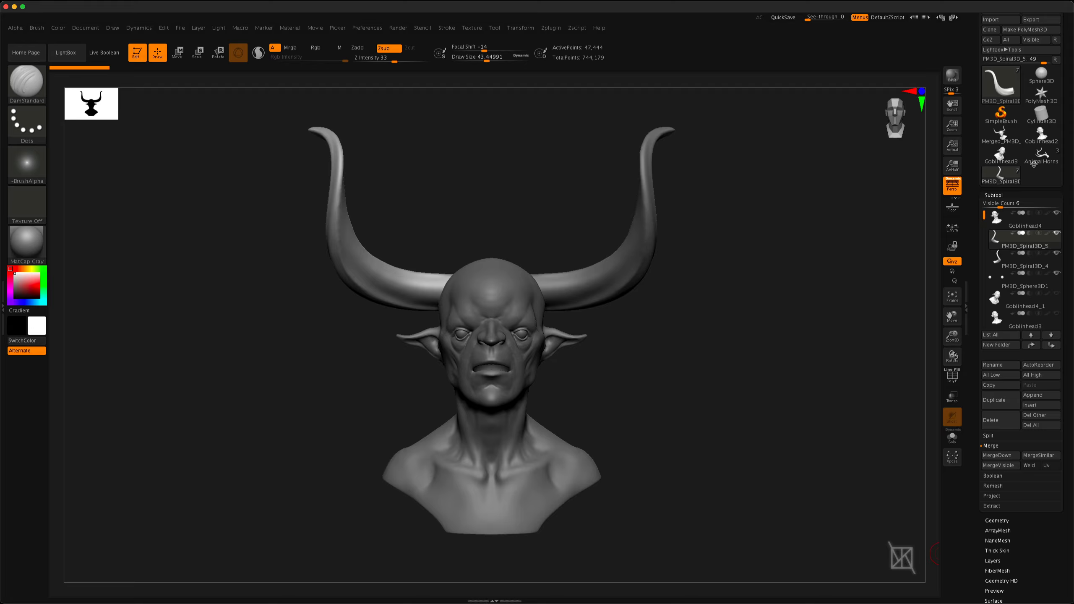
left_click(1011, 141)
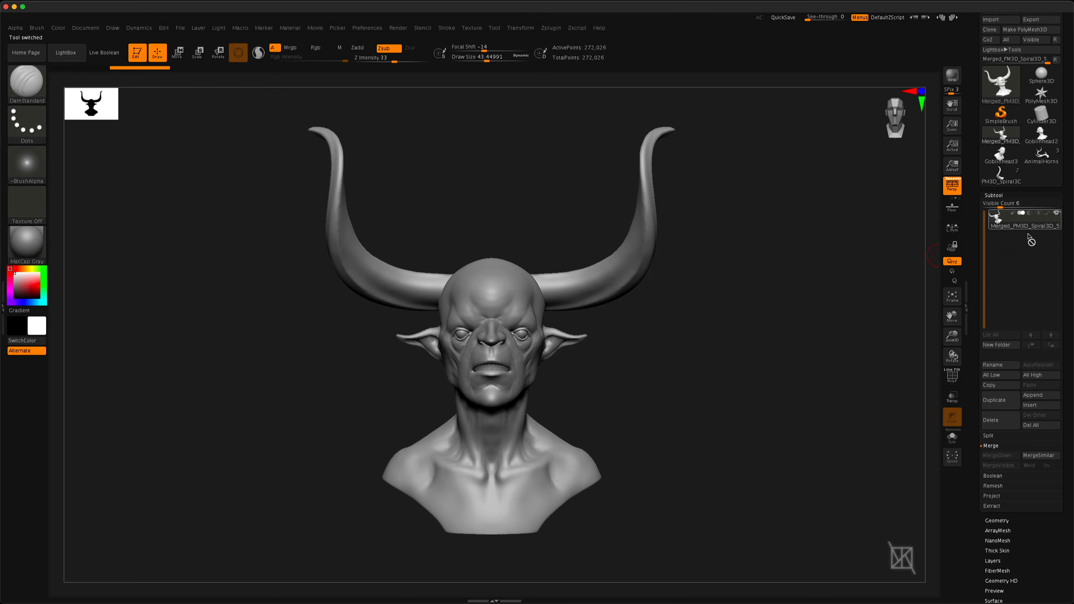
left_click(1004, 181)
left_click(1001, 173)
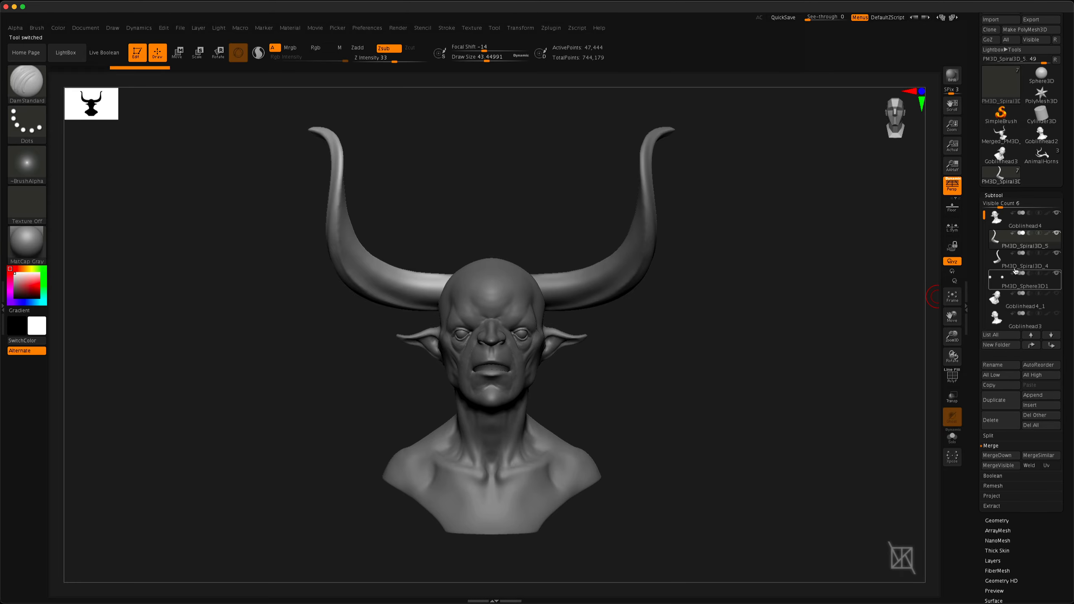
Merge the visible subtools again with the Goblinhead4 head active and switch to the resulting merged tool
mouse_move(1029, 249)
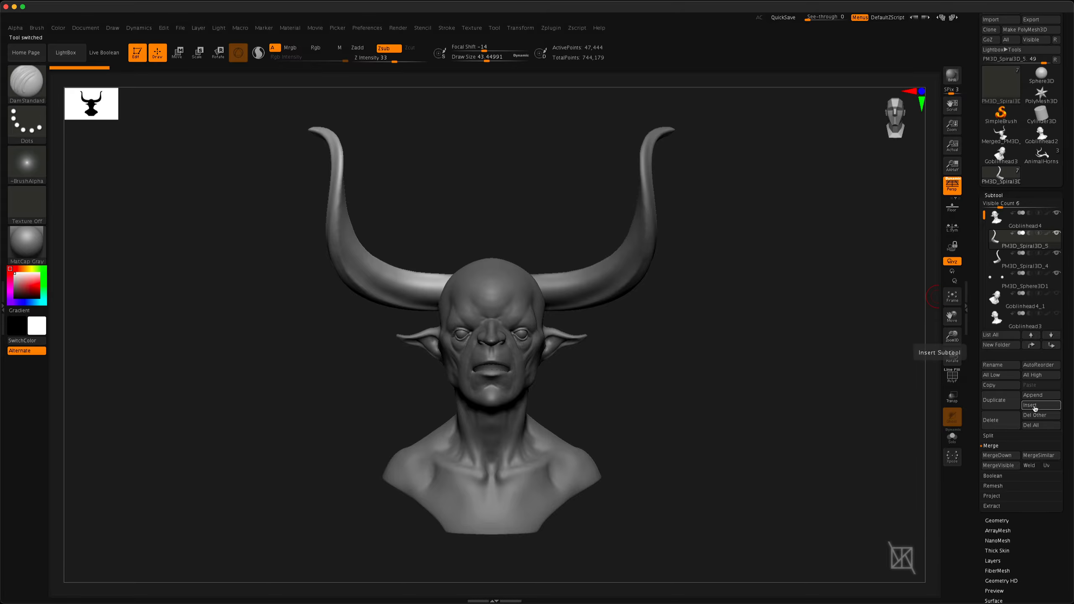
left_click(1021, 229)
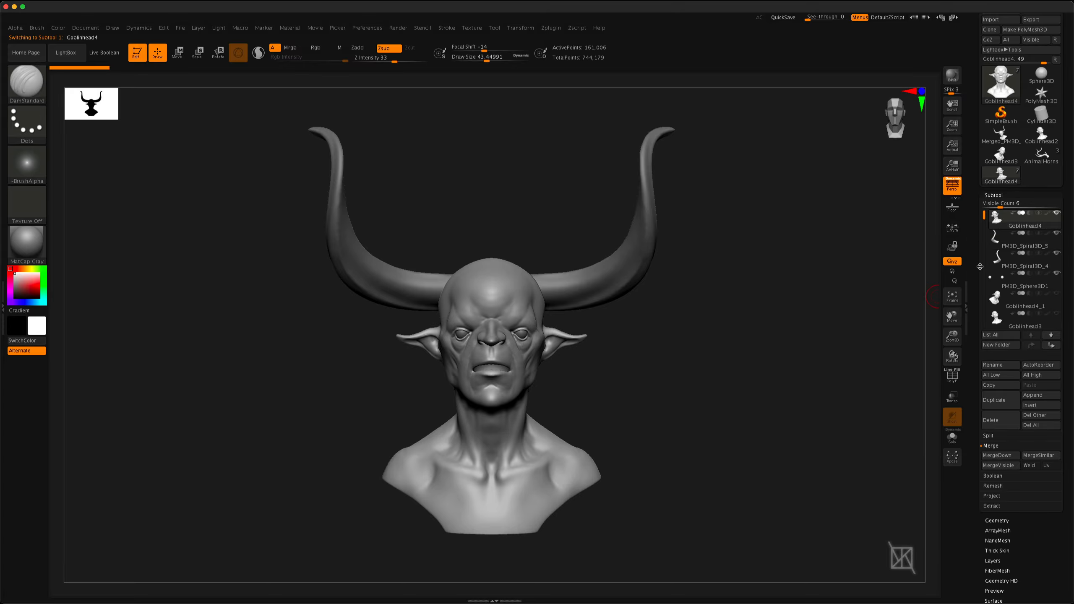
left_click(1004, 465)
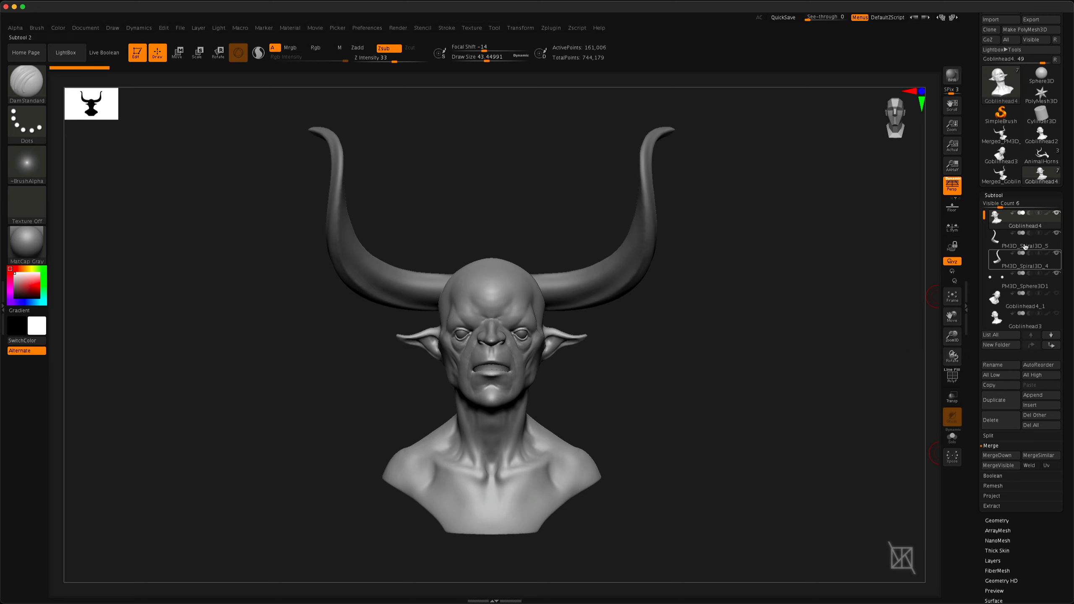
left_click(1007, 181)
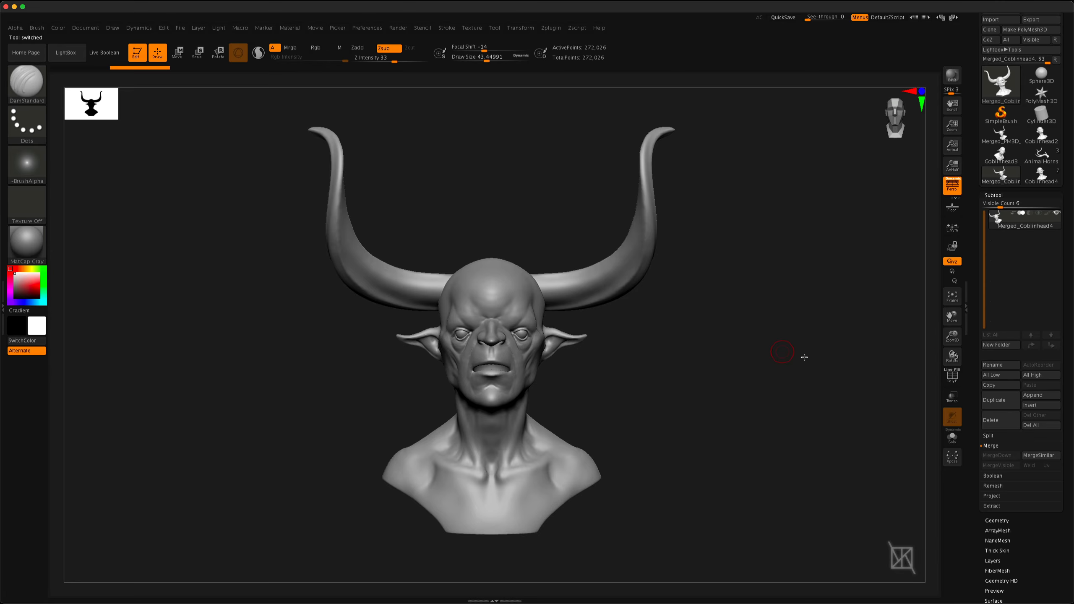
Display the merged bust's polygroups and isolate the horns and eyeballs by hiding the head
mouse_move(719, 355)
left_mouse_down()
mouse_move(762, 359)
mouse_move(707, 352)
left_mouse_up()
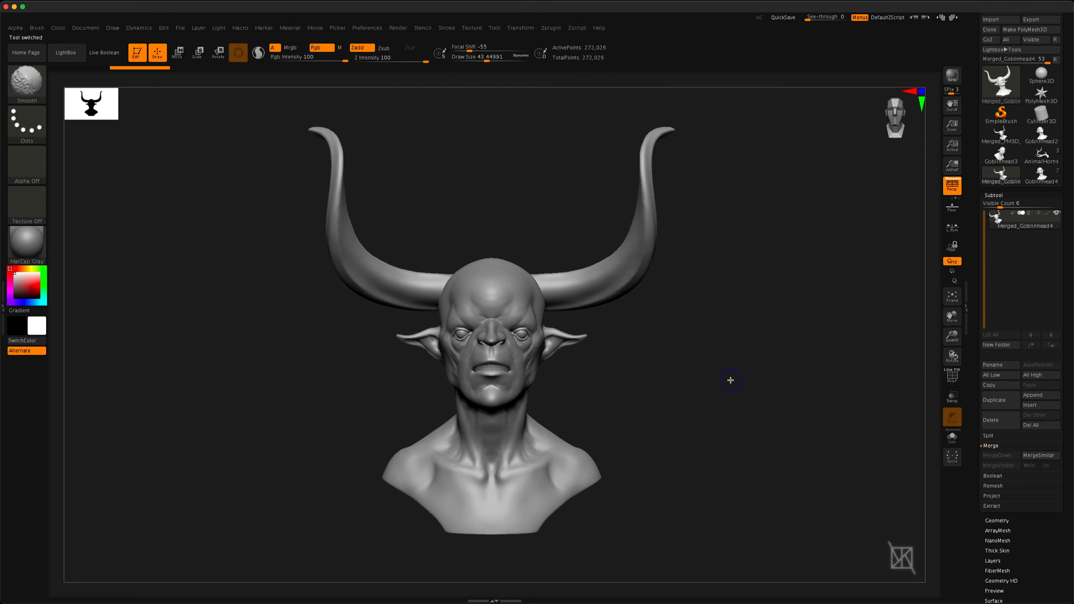
key("shift+f")
mouse_move(342, 358)
left_mouse_down()
mouse_move(386, 341)
mouse_move(422, 352)
mouse_move(337, 350)
mouse_move(351, 365)
left_mouse_up()
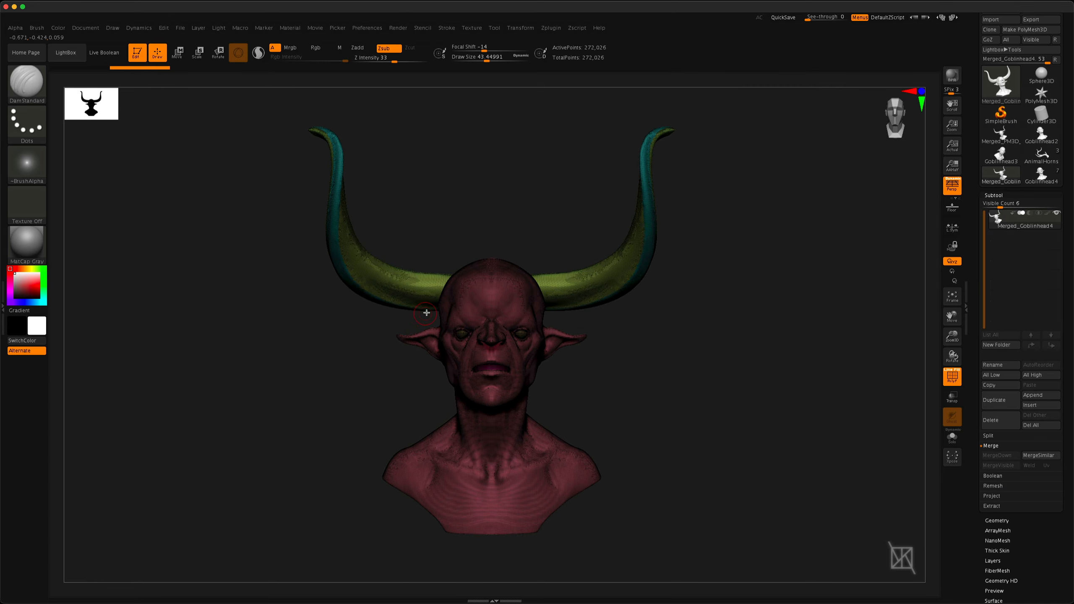
left_click_drag(426, 313, 383, 313)
left_click(441, 317, "ctrl+shift")
left_click(441, 322, "ctrl+shift")
left_click(410, 375, "ctrl+shift")
left_click_drag(424, 341, 500, 381, "alt")
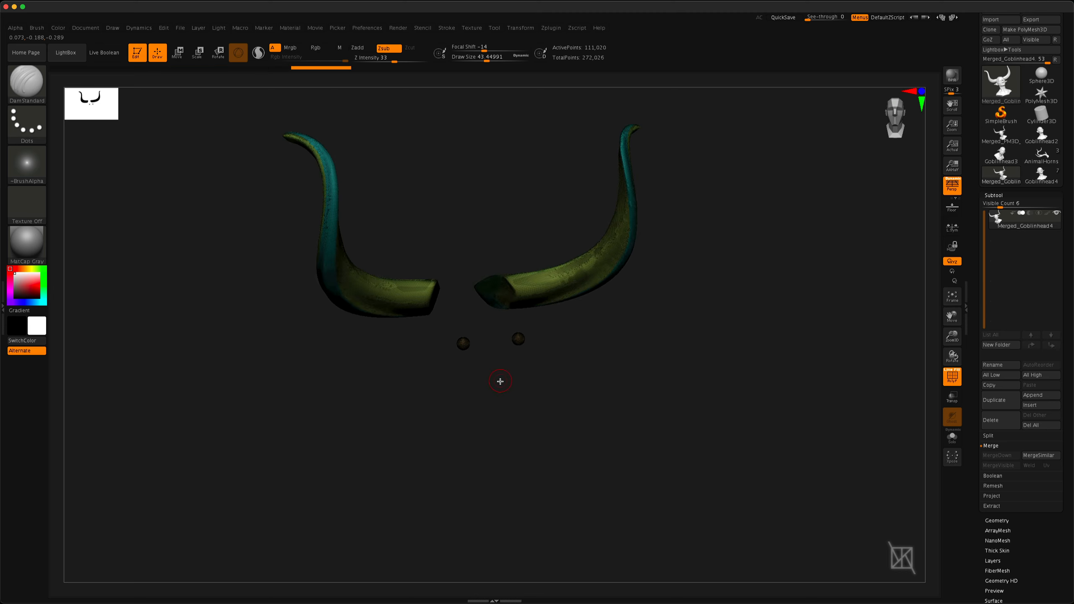
Turn off the polygroup display and bring back the complete merged bust
key("shift+f")
left_click_drag(458, 316, 505, 378)
left_click(644, 434, "ctrl+shift")
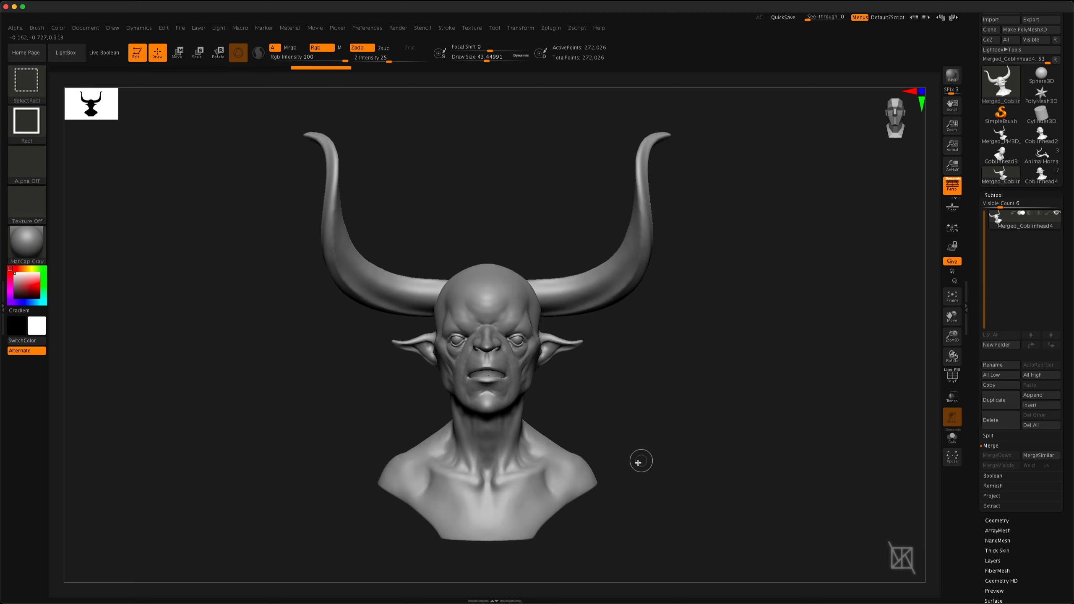
mouse_move(387, 339)
left_mouse_down()
mouse_move(486, 346)
mouse_move(382, 356)
mouse_move(372, 372)
mouse_move(570, 391)
left_mouse_up()
mouse_move(668, 408)
left_mouse_down()
mouse_move(684, 390)
mouse_move(736, 445)
left_mouse_up()
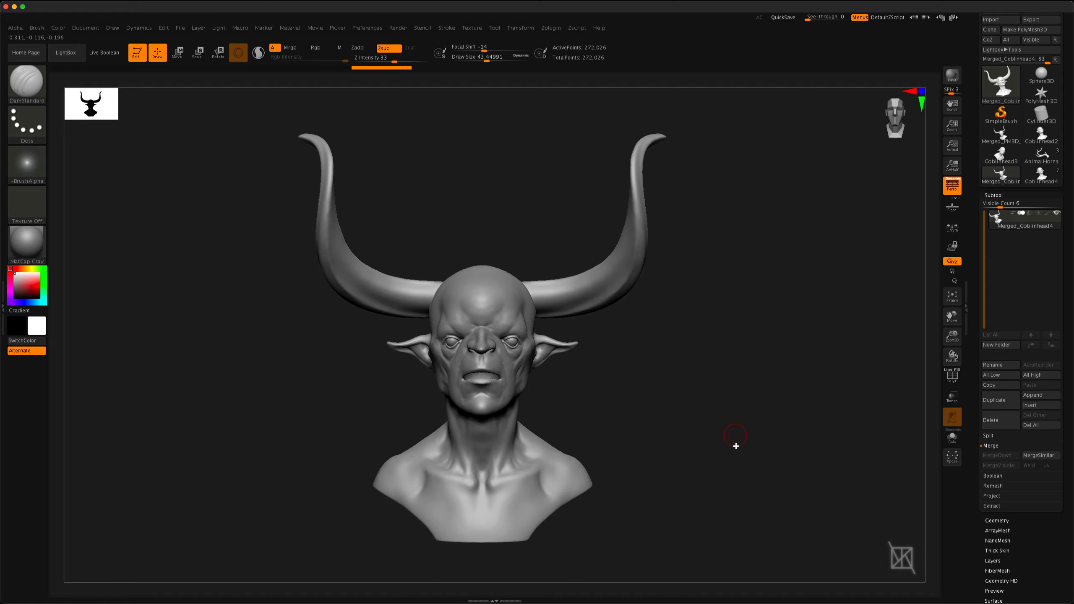
left_click(988, 435)
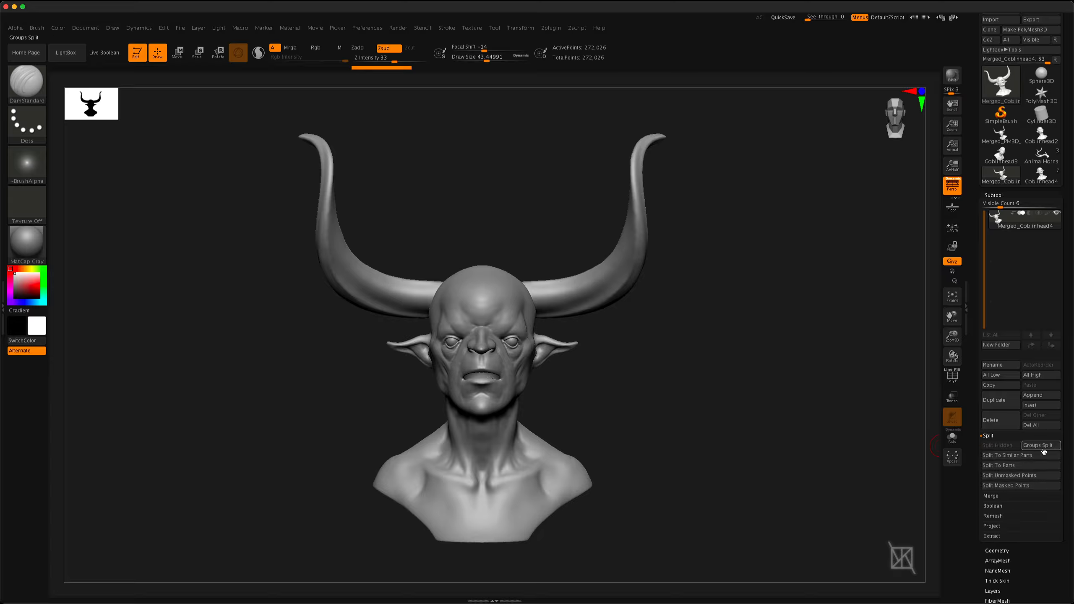
left_click(1030, 447)
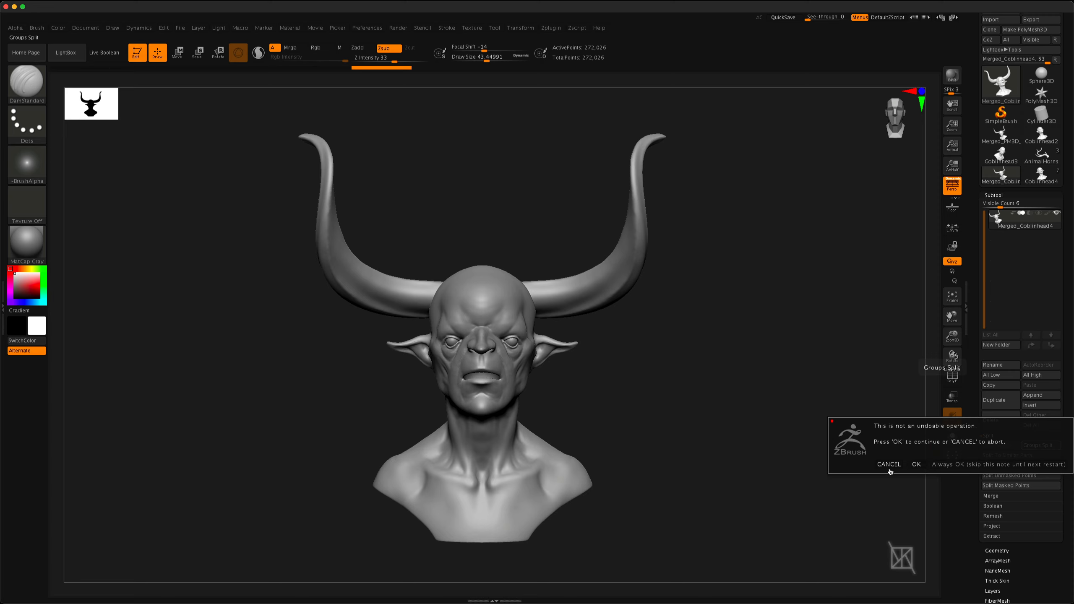
left_click(888, 464)
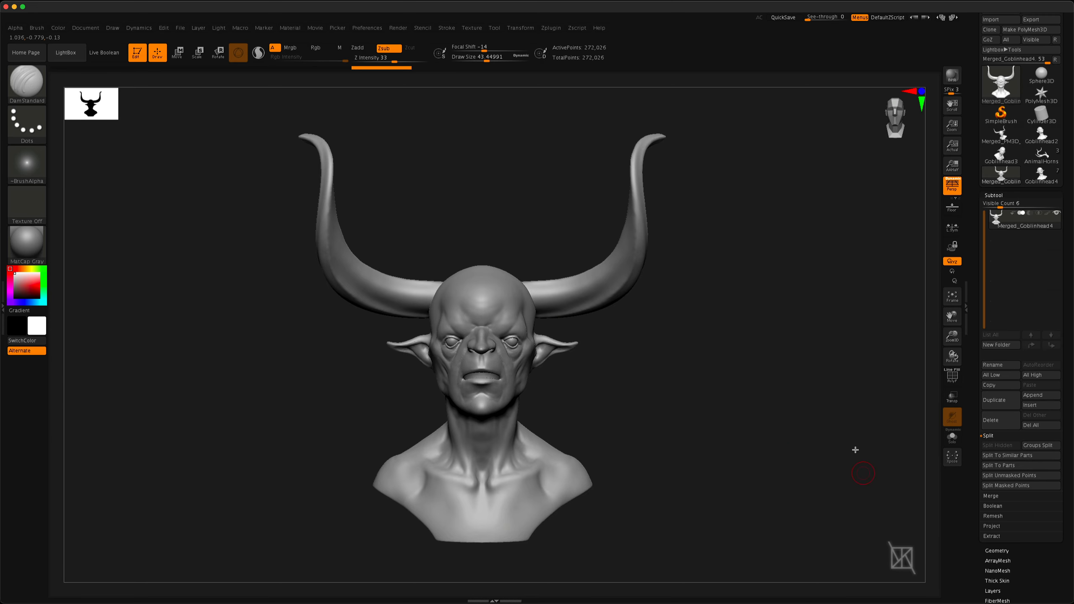
Show the polygroups again and divide the merged bust into head, eyeballs and horns with Split To Similar Parts
mouse_move(647, 336)
left_mouse_down()
mouse_move(673, 343)
mouse_move(635, 336)
mouse_move(627, 293)
mouse_move(583, 258)
mouse_move(508, 271)
mouse_move(450, 253)
mouse_move(436, 271)
mouse_move(489, 315)
mouse_move(521, 282)
mouse_move(576, 283)
mouse_move(541, 264)
mouse_move(701, 325)
left_mouse_up()
key("shift+f")
left_click_drag(732, 385, 769, 402)
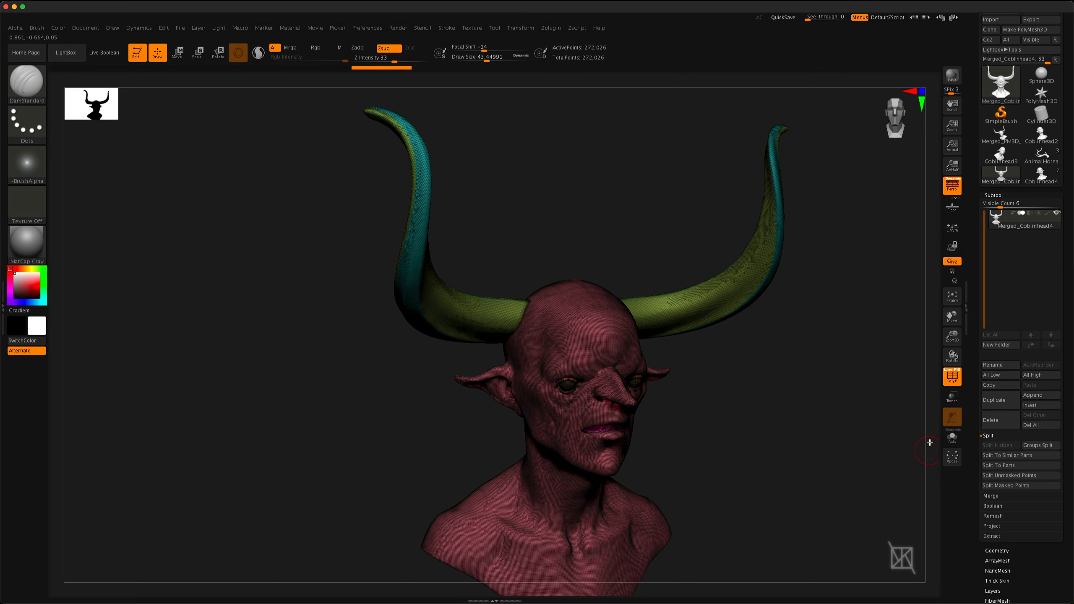
left_click(1015, 457)
left_click(916, 476)
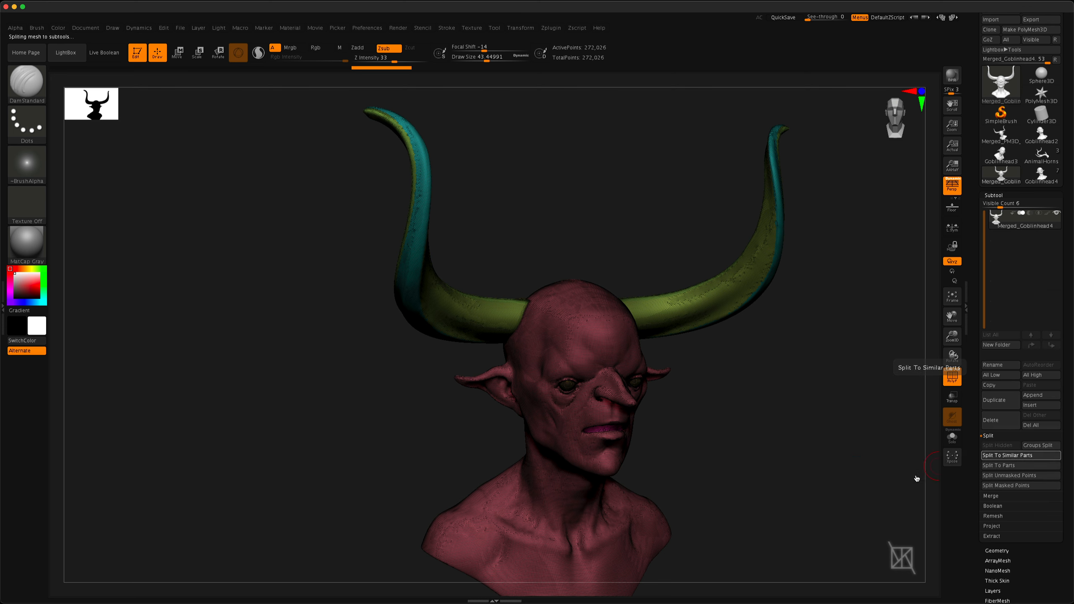
left_click_drag(844, 455, 772, 344)
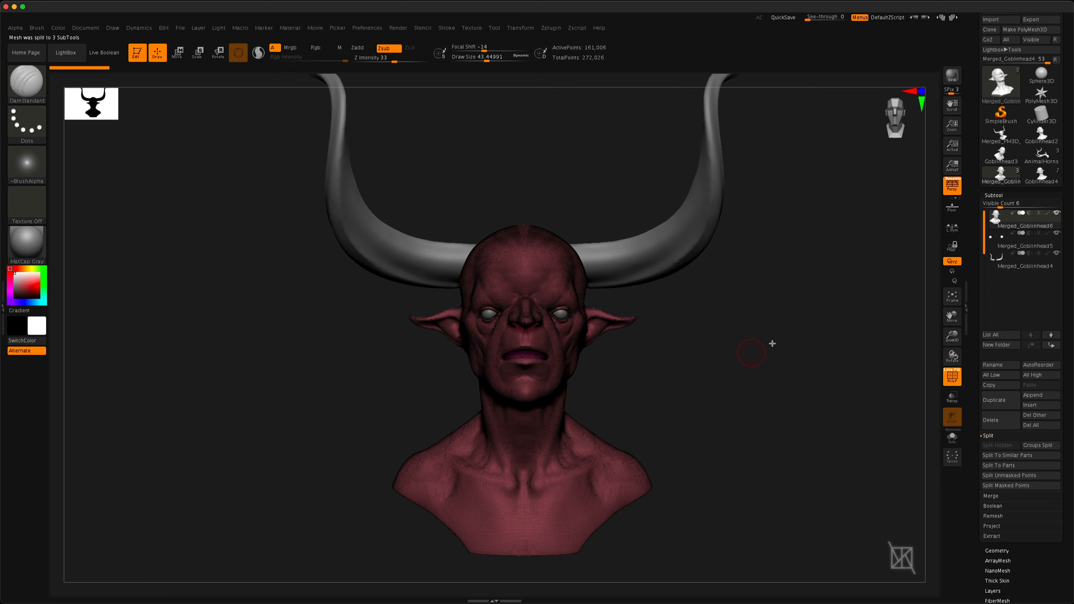
Select the separated eyeballs and horns subtools in turn and examine the split bust
left_click(1018, 246)
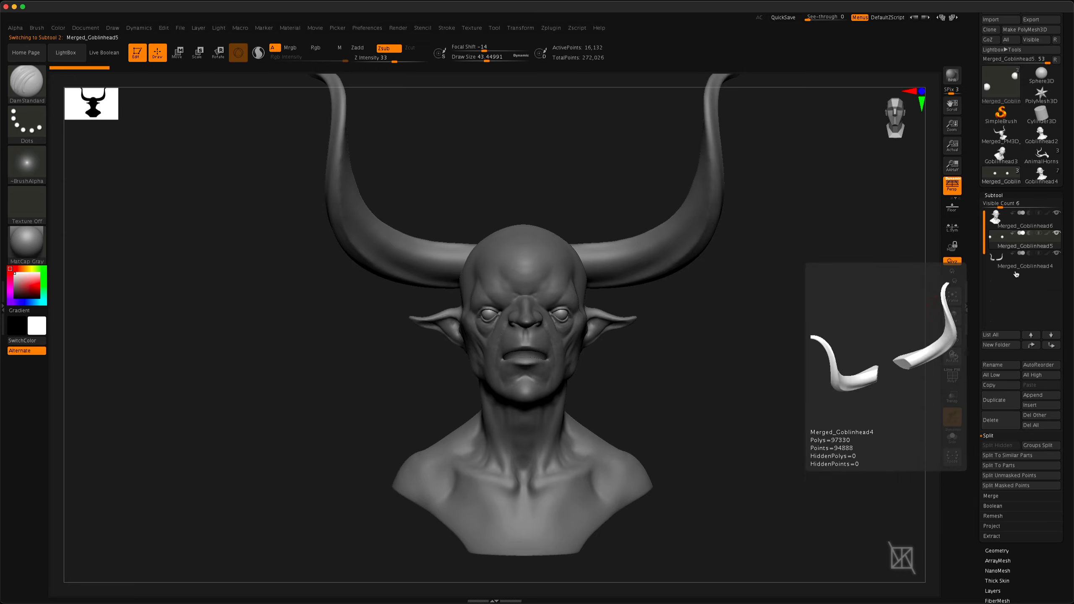
left_click(1012, 269)
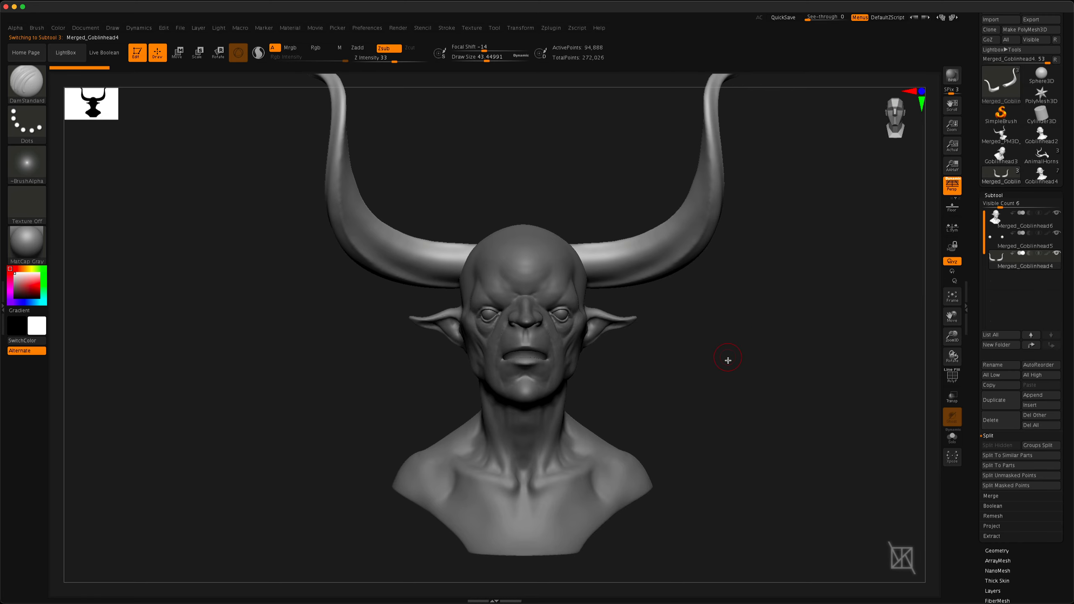
right_click_drag(767, 389, 735, 341, "ctrl")
right_click_drag(735, 341, 714, 398, "alt")
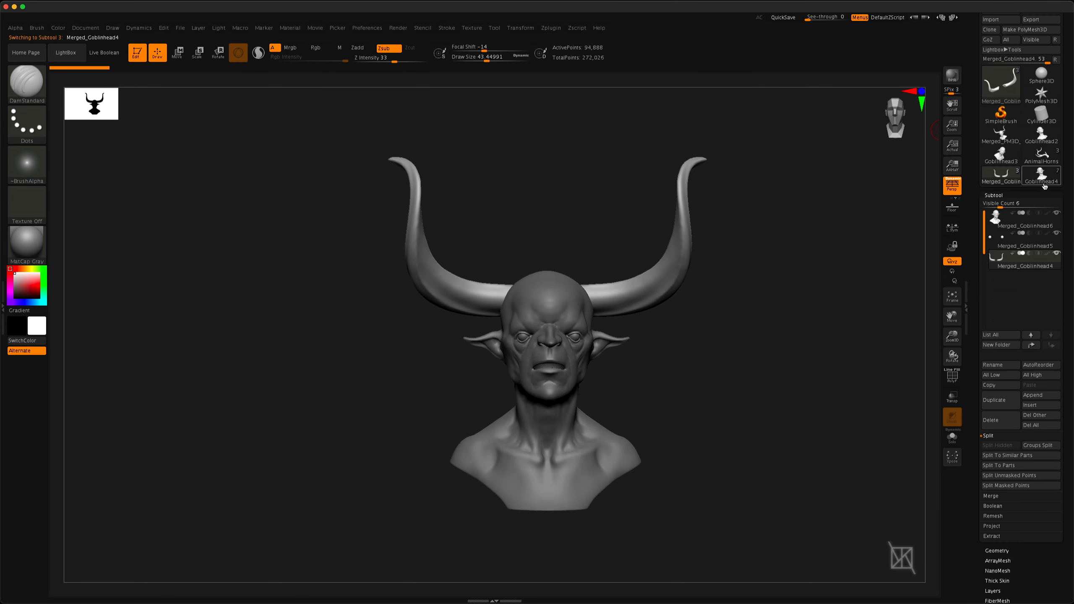
Switch back to the original Goblinhead4 tool and raise its visible subtool count to 9
left_click(1044, 184)
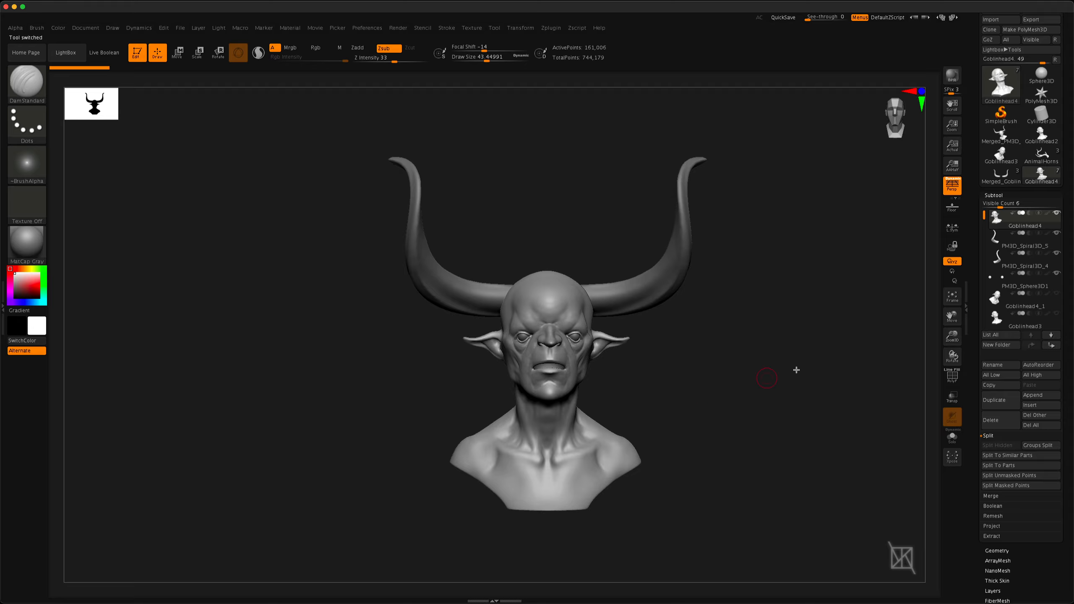
left_click_drag(1000, 208, 1008, 207)
Combine the two matching horn subtools into one with Merge Similar and inspect the resulting bust
left_click(994, 556)
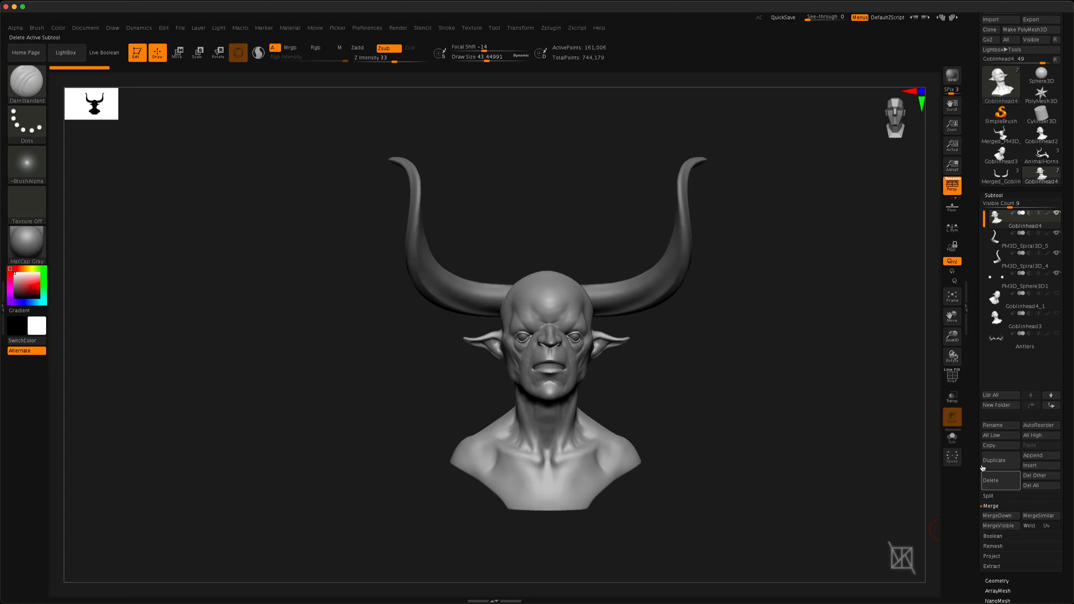
scroll(973, 380, "down", 5)
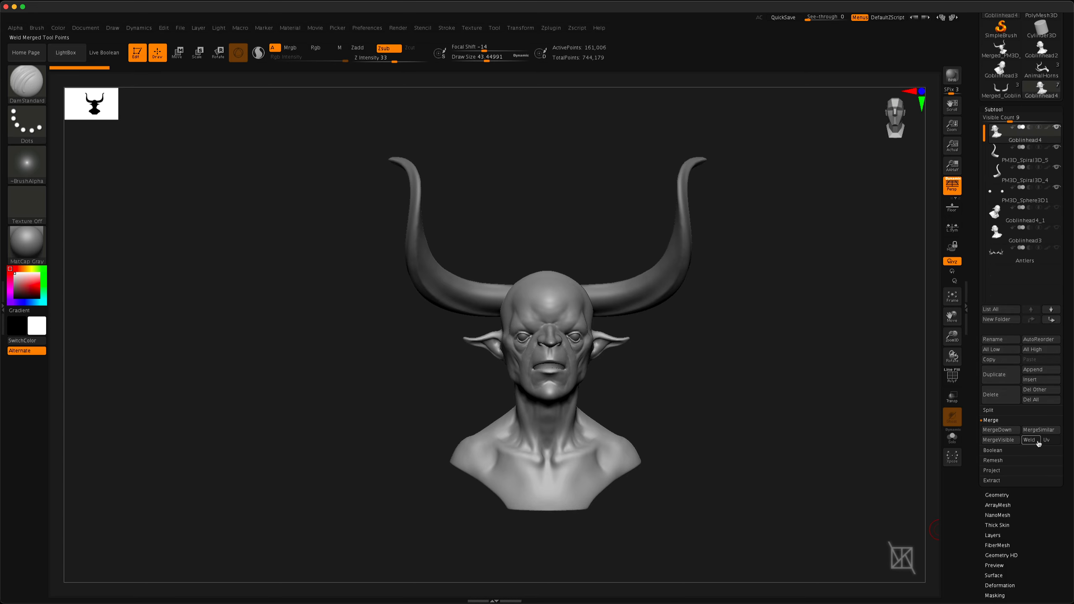
left_click(1013, 167)
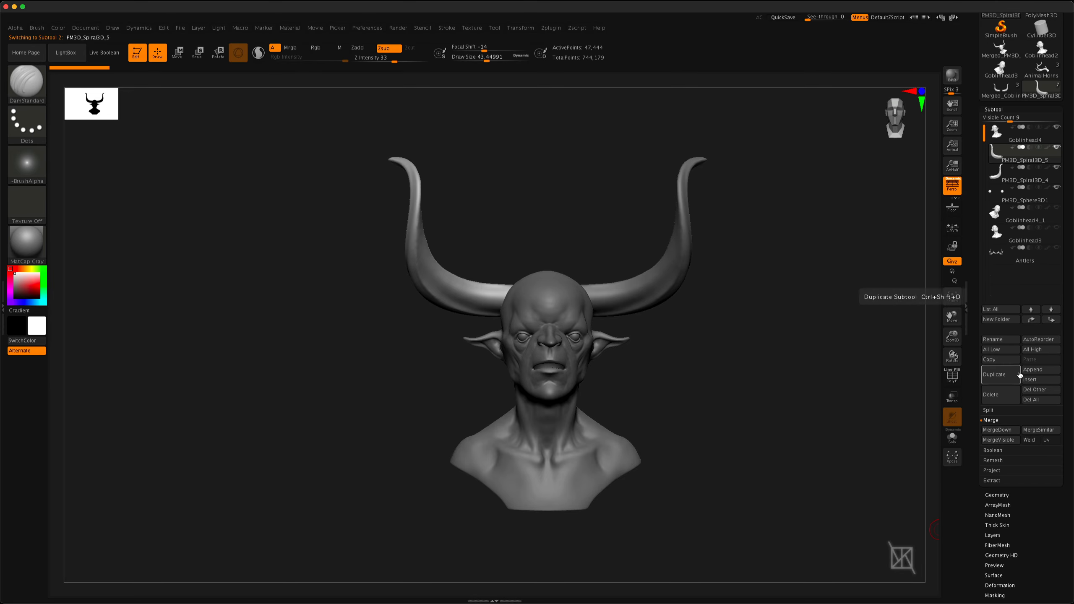
left_click(1030, 432)
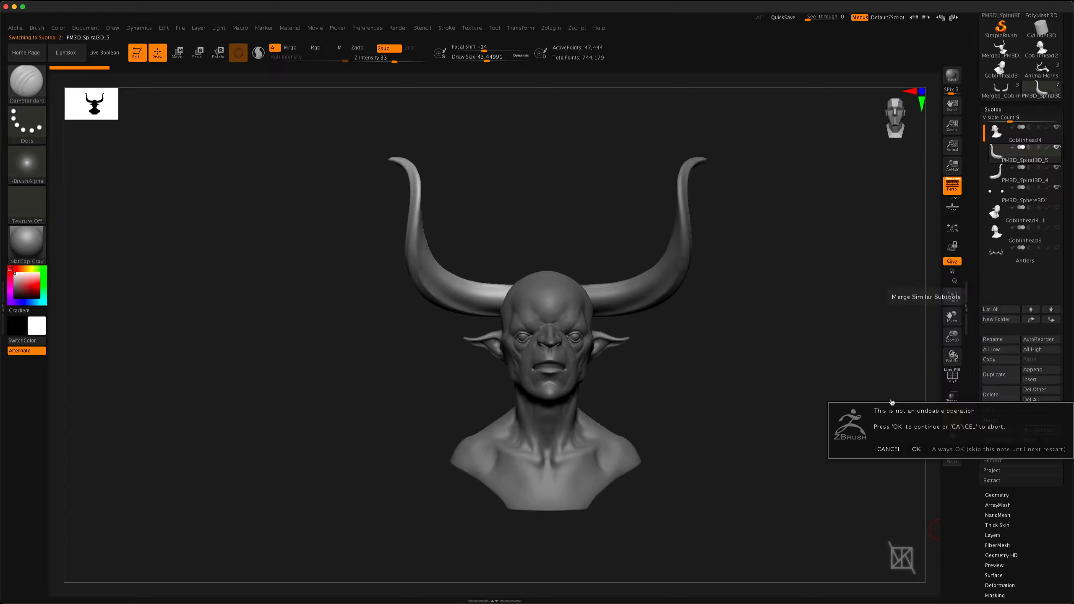
left_click(916, 449)
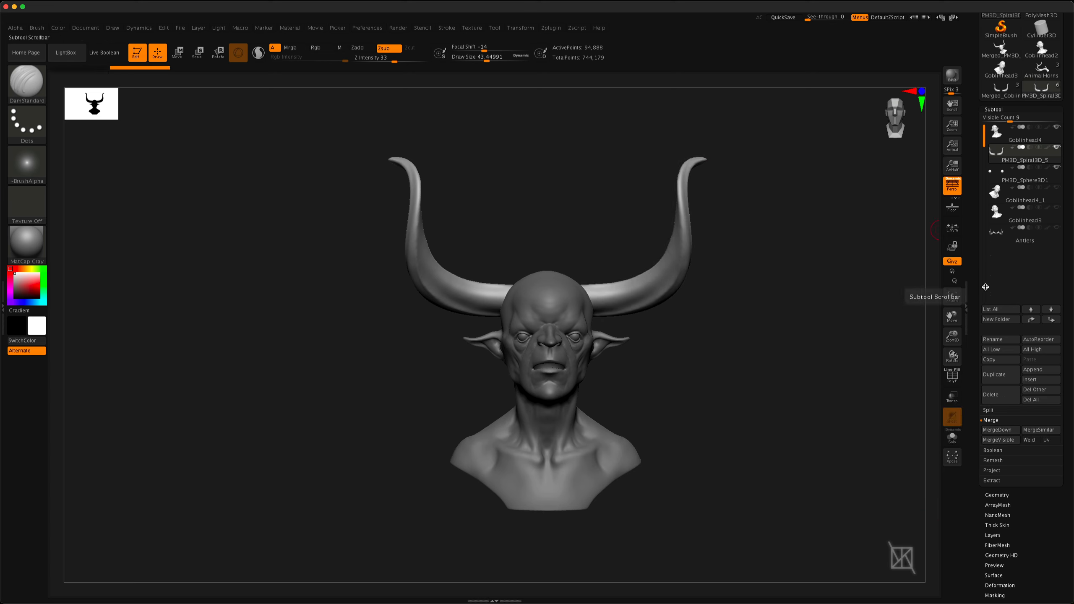
mouse_move(1020, 169)
left_click_drag(778, 264, 744, 253)
left_click(969, 68)
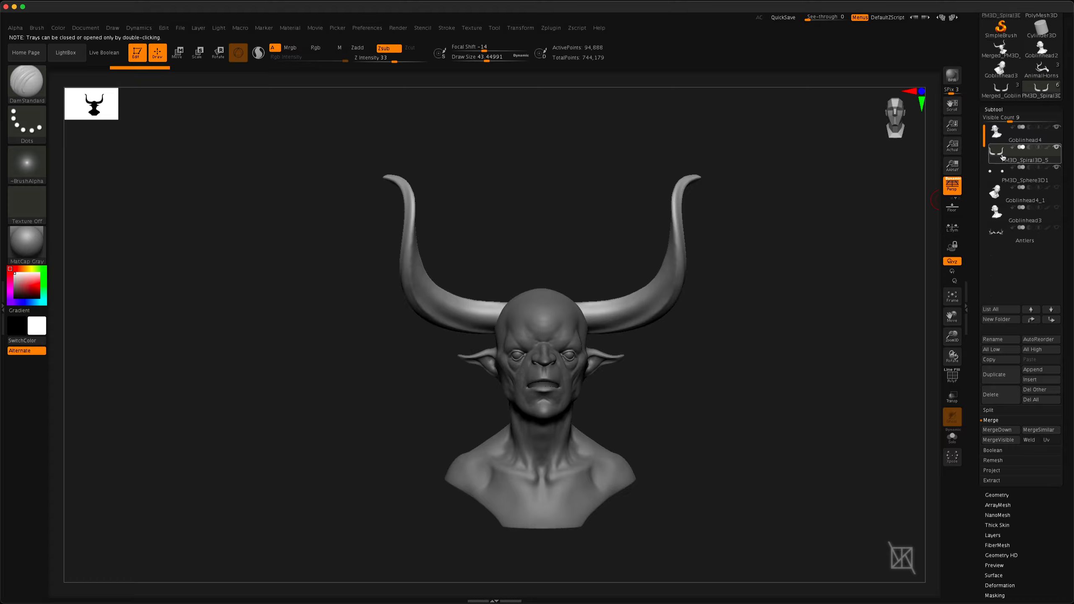
mouse_move(628, 379)
left_mouse_down()
mouse_move(674, 383)
mouse_move(634, 383)
left_mouse_up()
key("f")
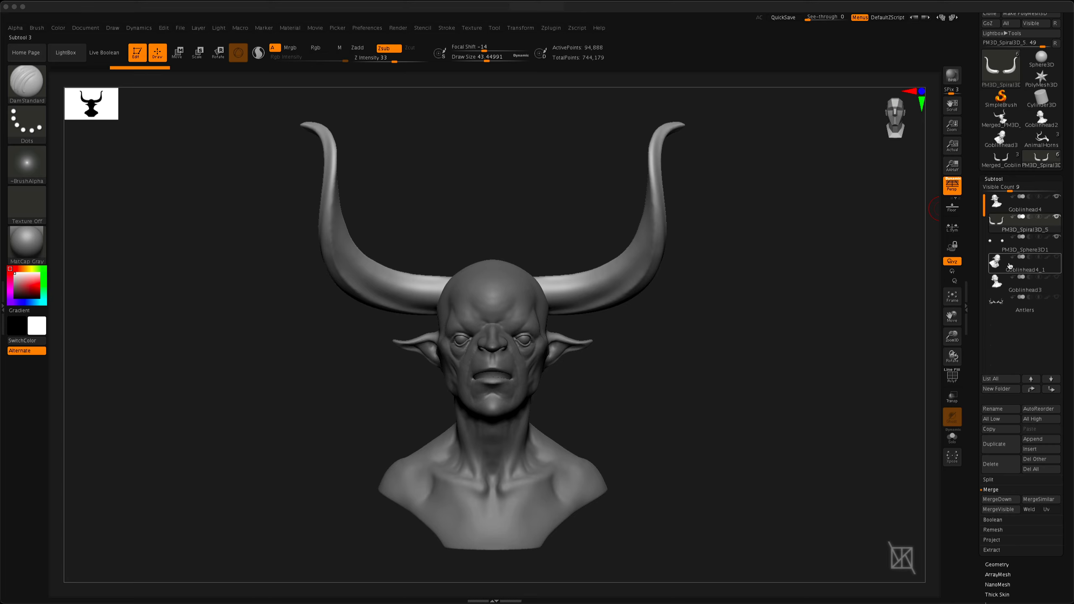
Insert a PolyMesh3D star as a subtool directly below Goblinhead4_1, and reselect Goblinhead4_1
left_click(1023, 266)
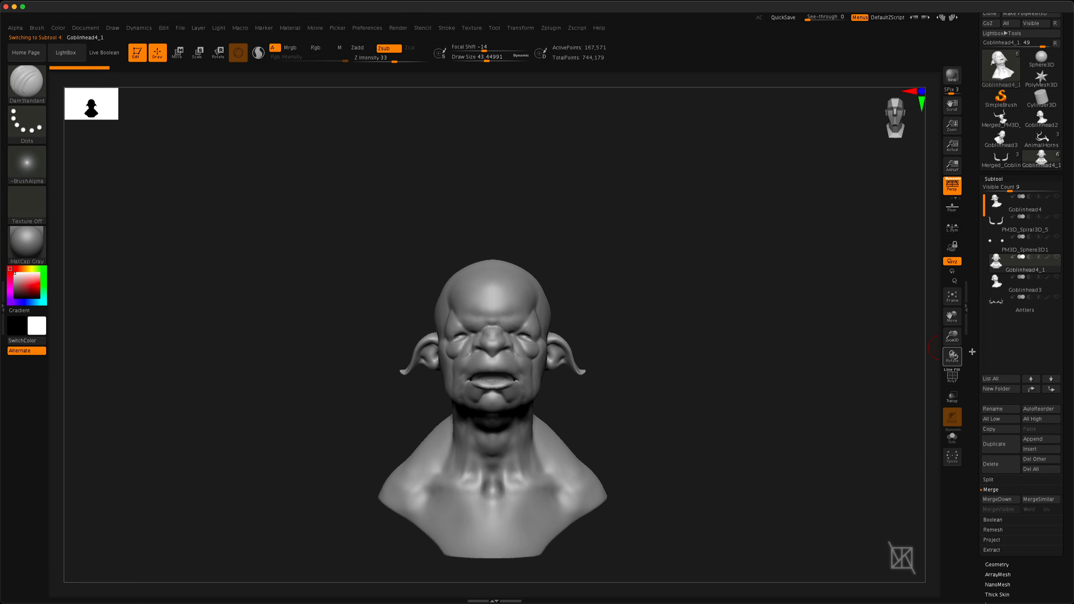
left_click(1033, 450)
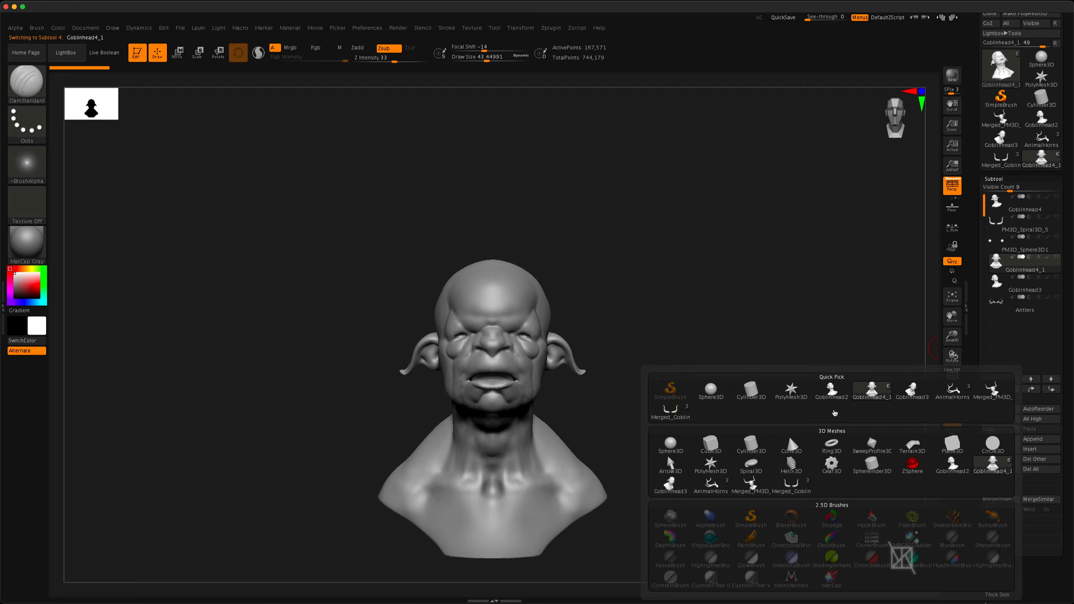
left_click(794, 393)
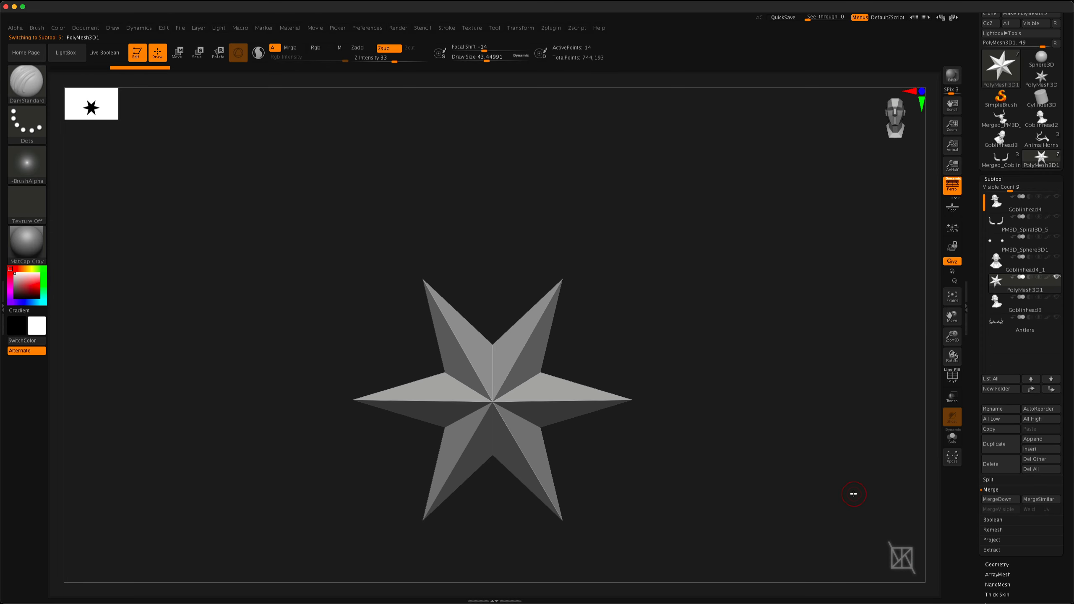
left_click_drag(376, 310, 448, 355)
left_click(1024, 267)
left_click(1057, 278)
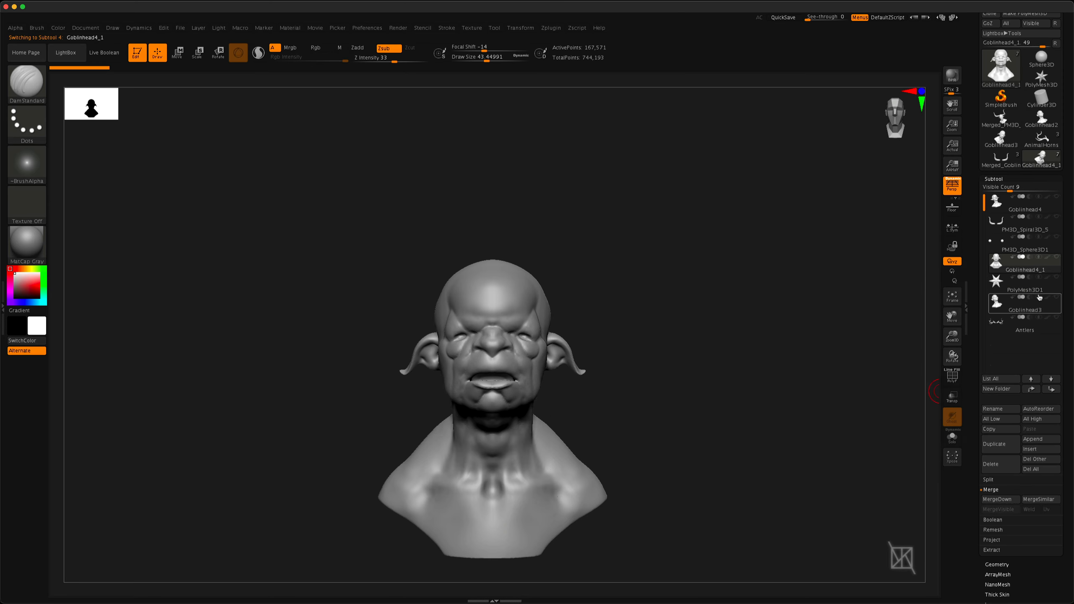
Select the inserted PolyMesh3D star subtool and delete it
left_click(1035, 288)
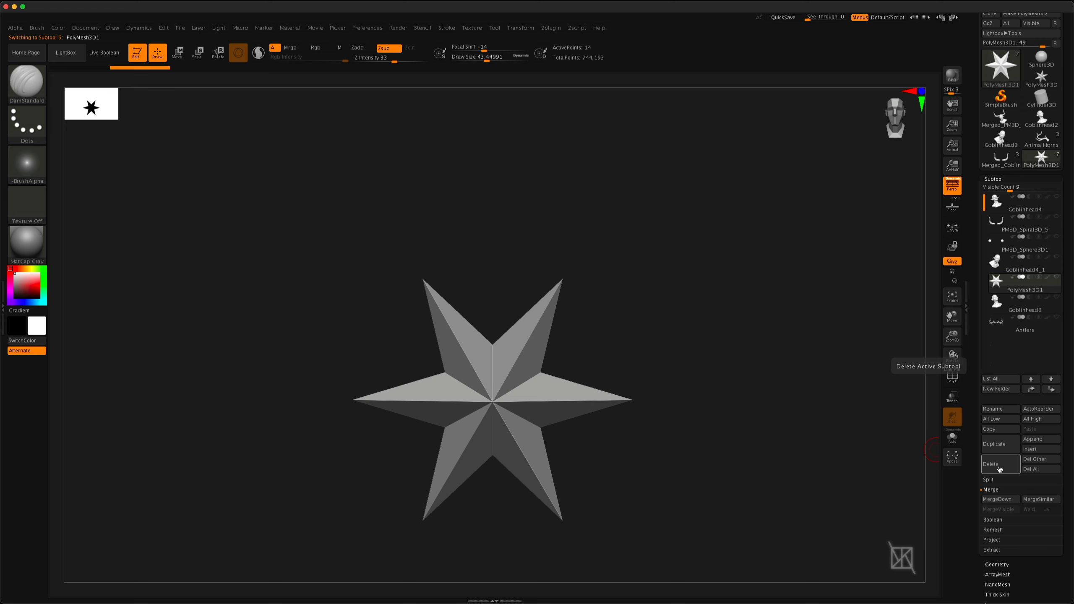
left_click(1004, 467)
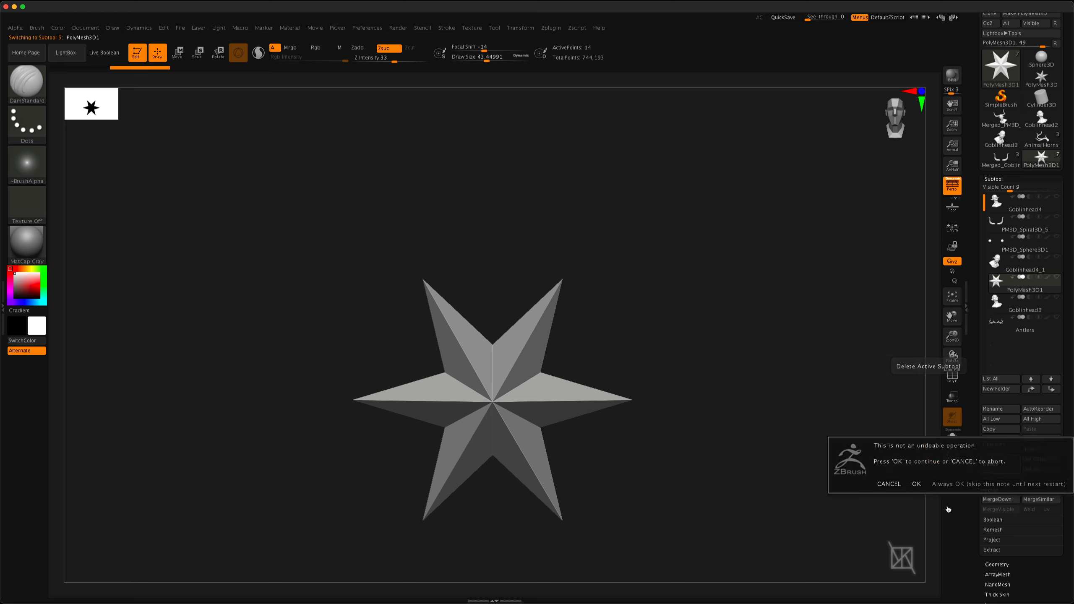
left_click(917, 485)
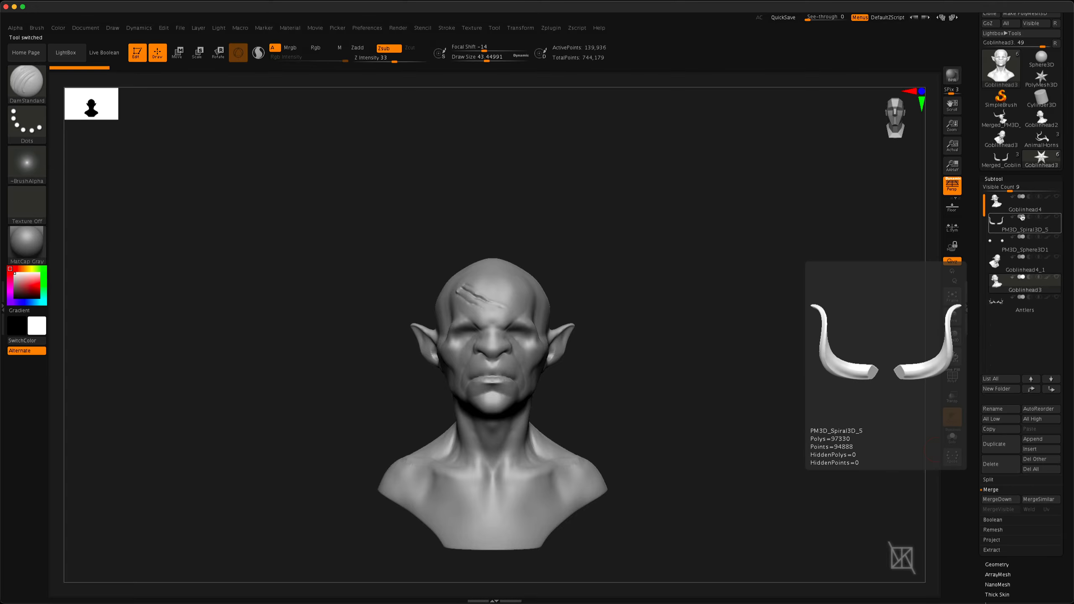
Switch to the AnimalHorns tool and delete all of its subtools
left_click(1030, 380)
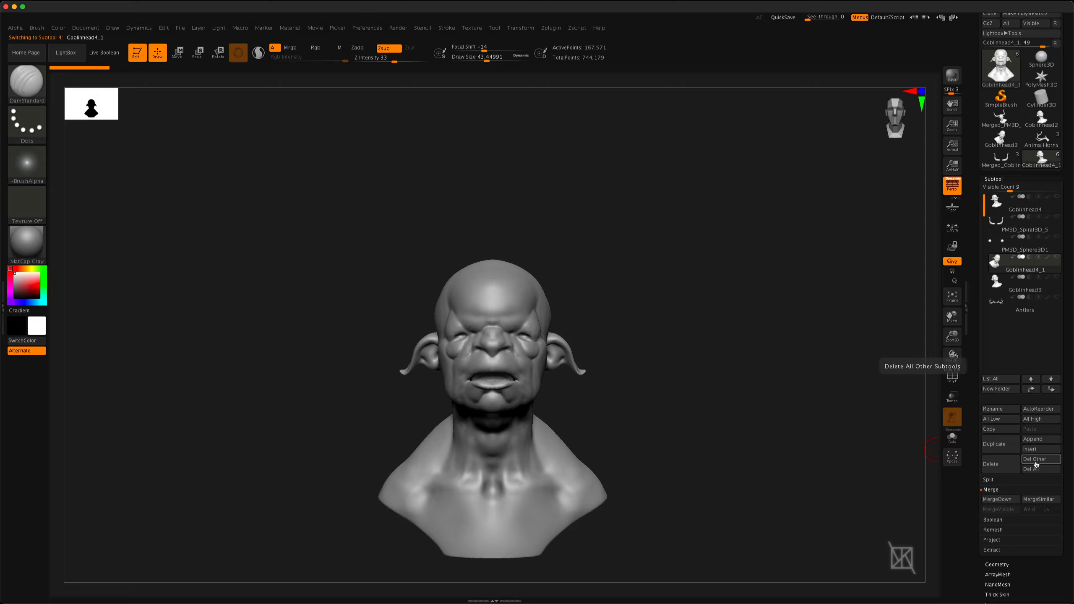
mouse_move(1006, 273)
mouse_move(1012, 311)
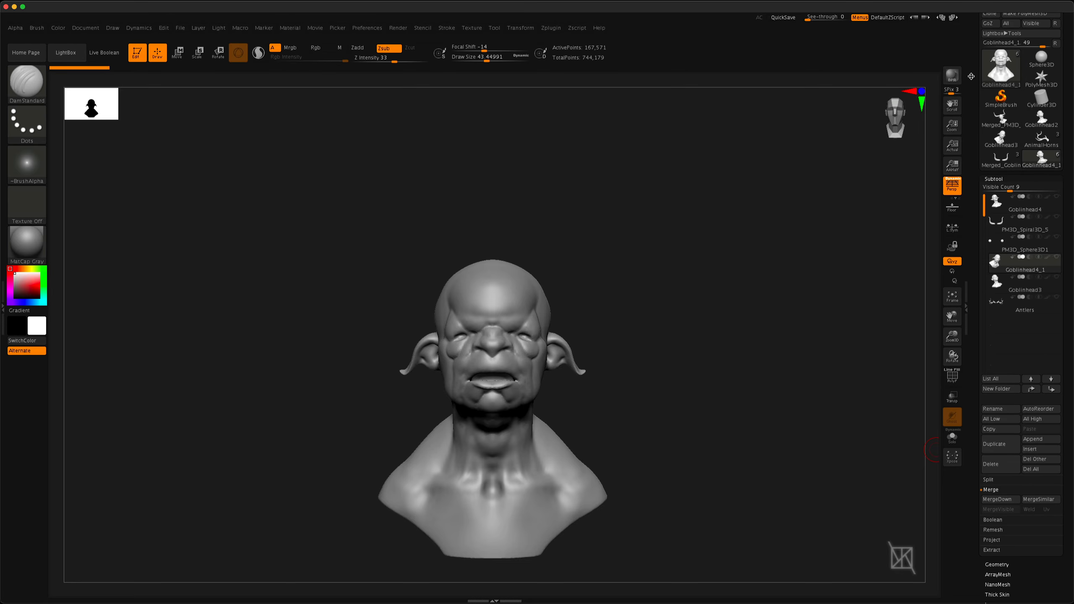
scroll(1019, 304, "up", 3)
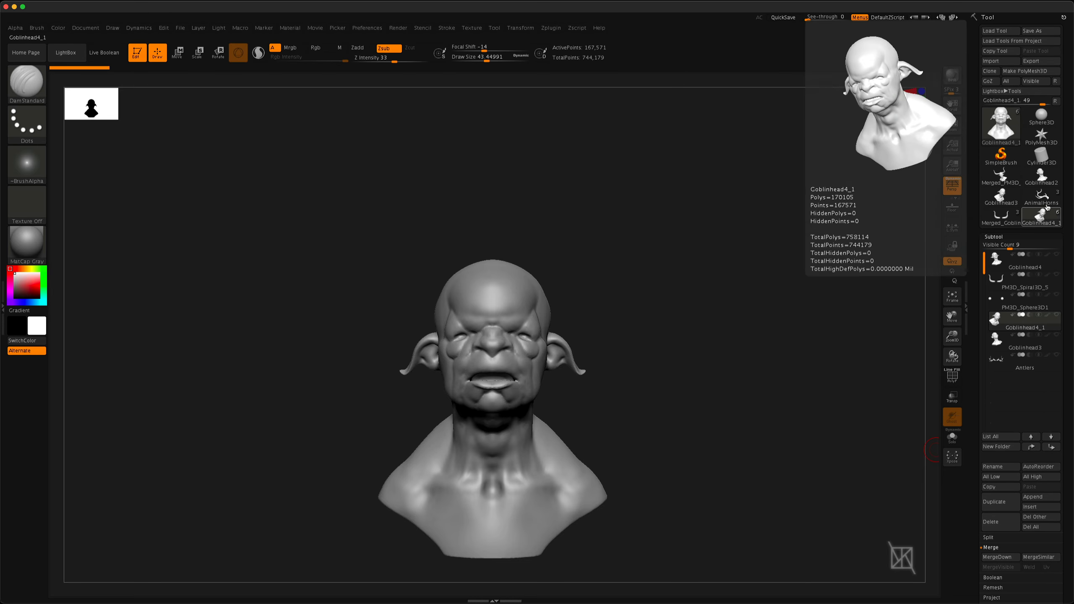
left_click(1001, 178)
left_click(1041, 195)
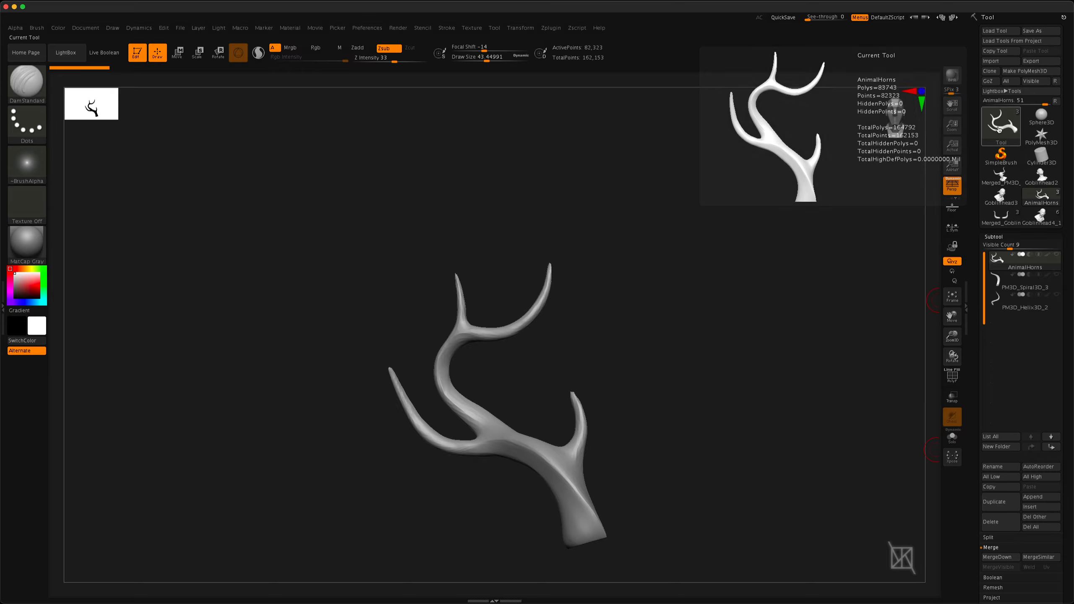
left_click(992, 144)
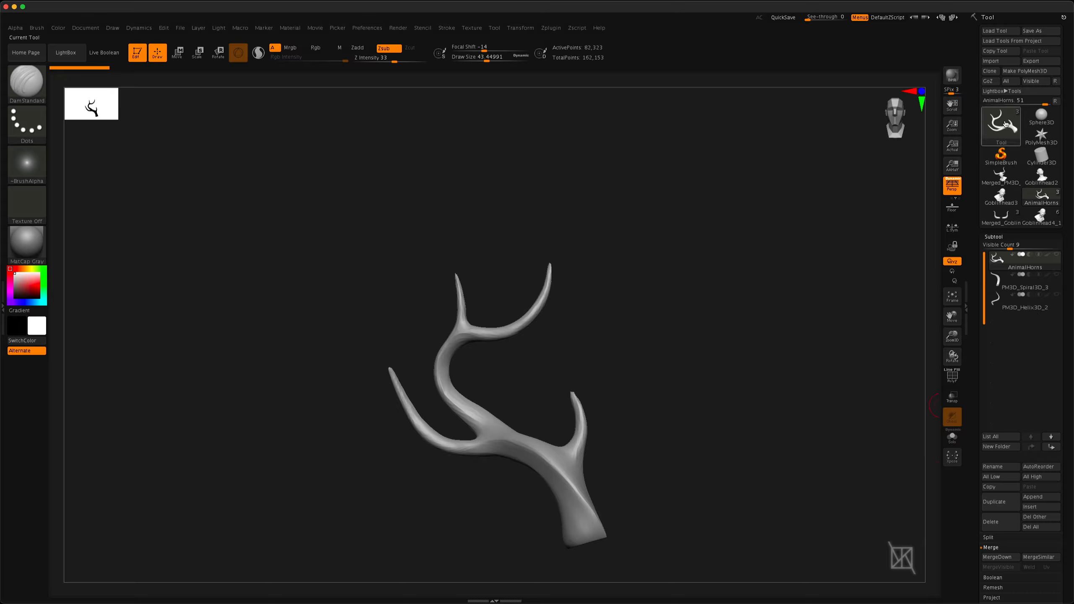
mouse_move(1006, 134)
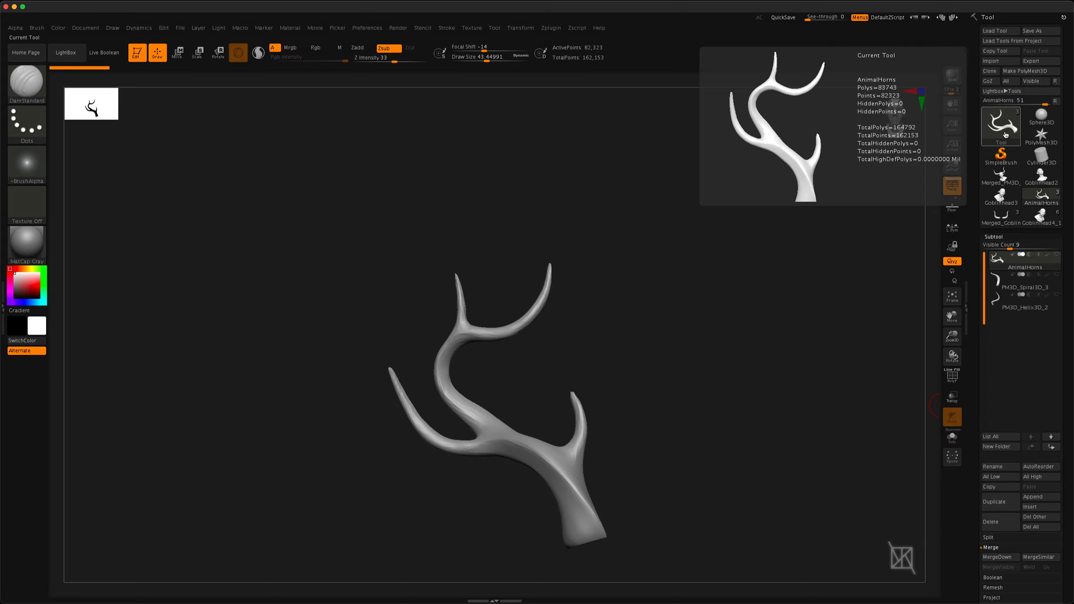
left_click(1034, 532)
left_click(916, 546)
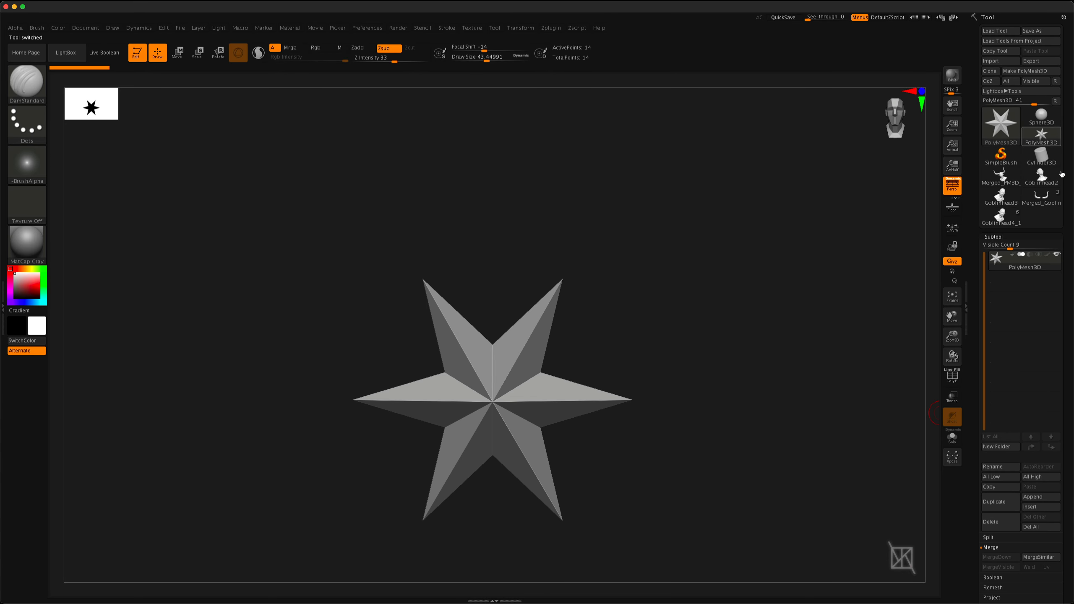
Return to the goblin head tool and place the Goblinhead4 subtool in a new folder named GoblinHead4
left_click(998, 211)
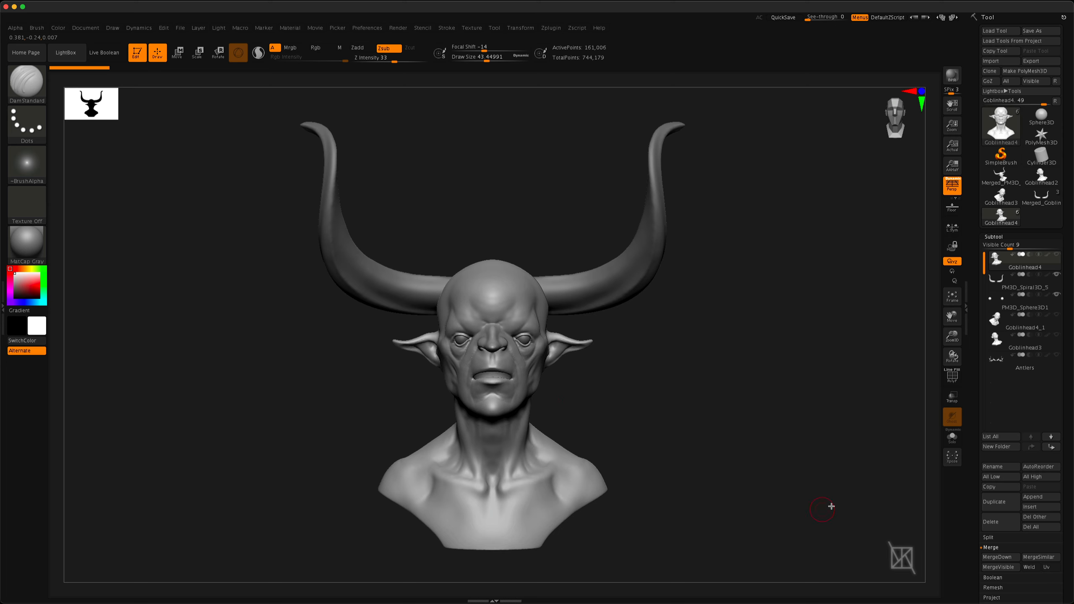
left_click_drag(620, 402, 571, 397)
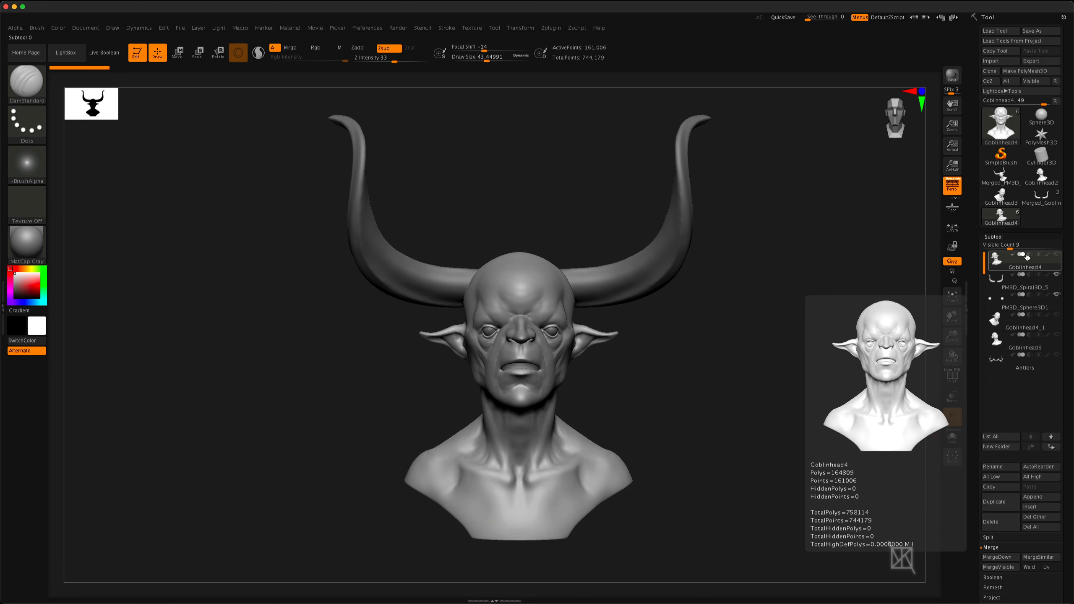
left_click(1001, 447)
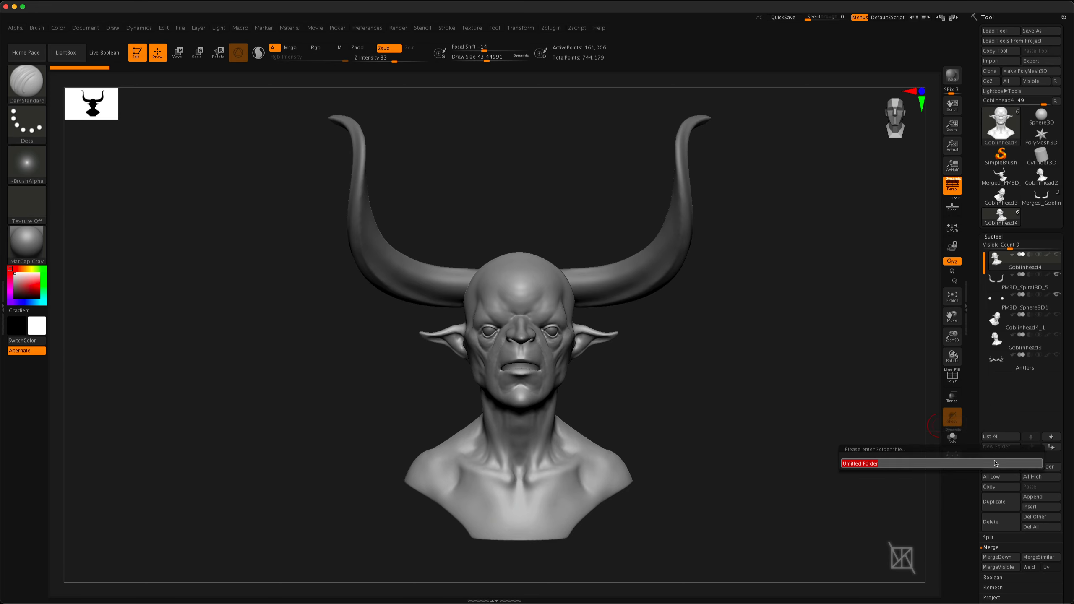
type("GoblinHead4")
key("Return")
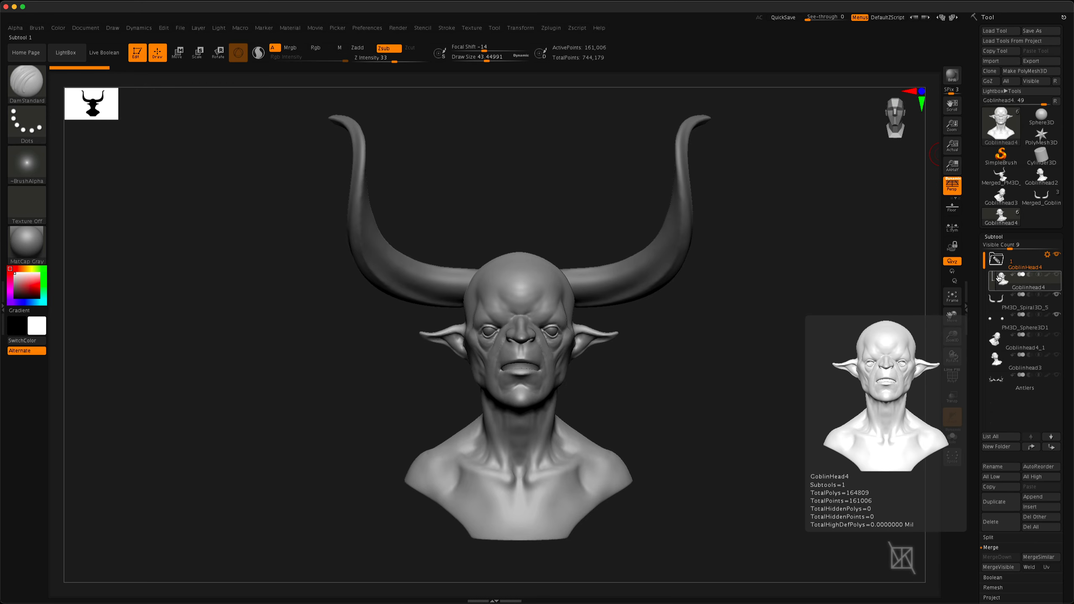
Move the horns and eyeballs subtools into the GoblinHead4 folder and collapse the folder
left_click(1016, 307)
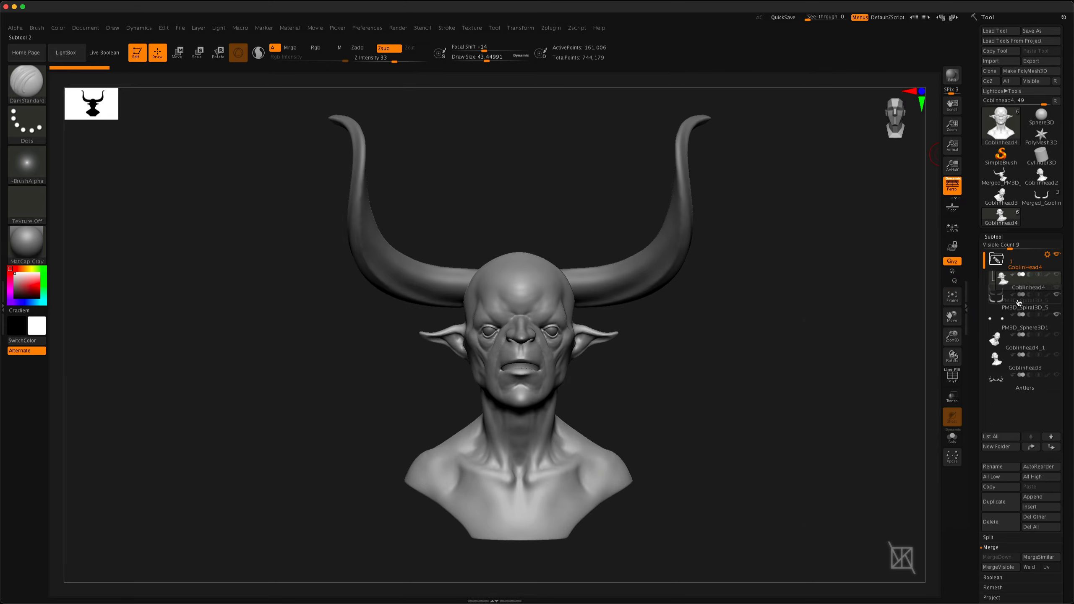
left_click_drag(1016, 311, 1015, 291)
mouse_move(991, 280)
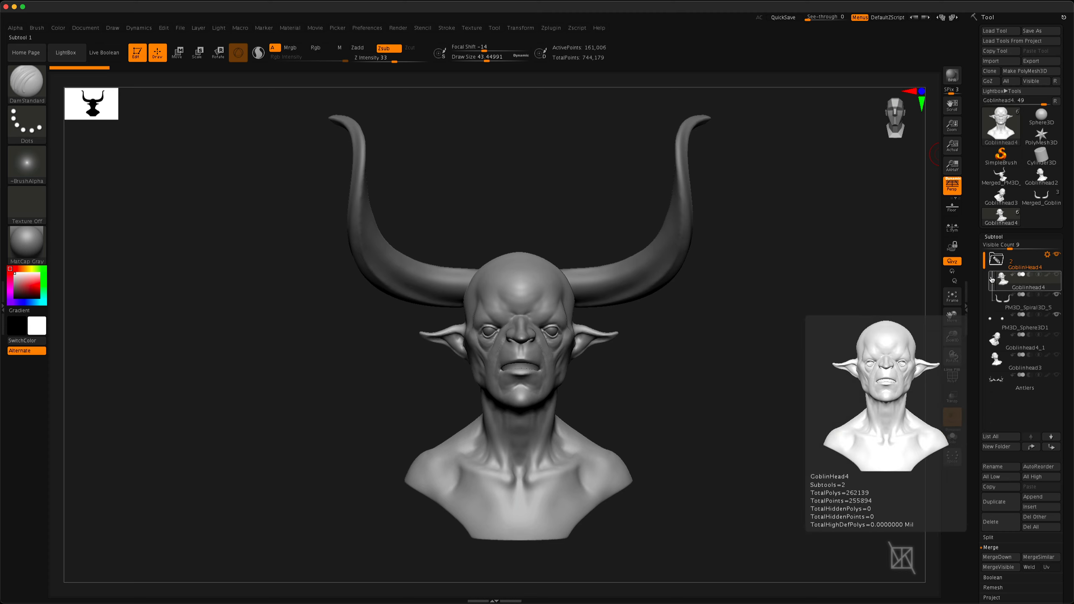
left_click(1017, 329)
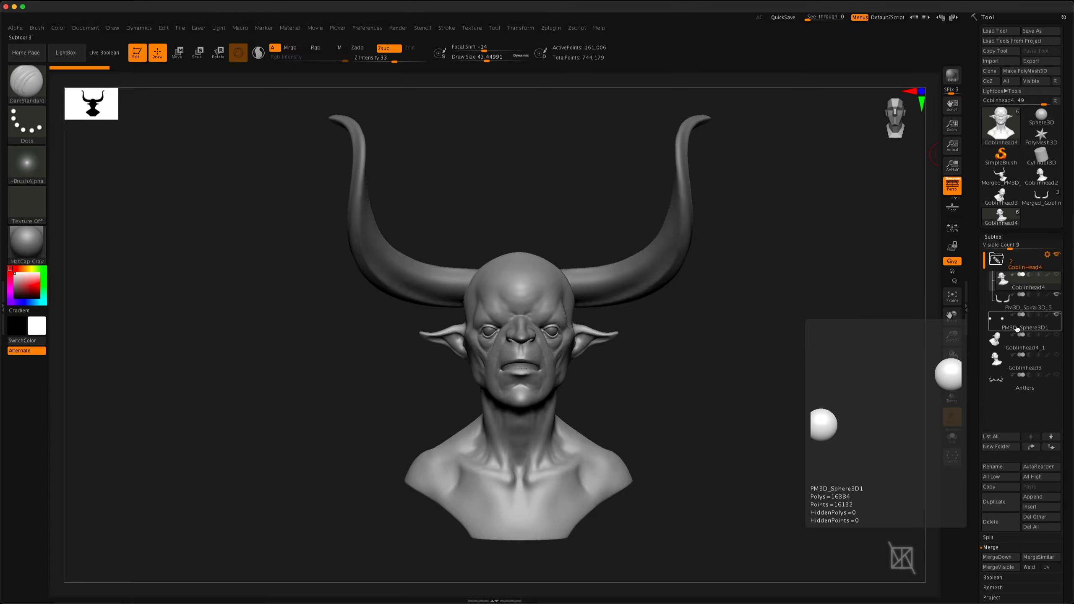
mouse_move(1017, 329)
left_mouse_down()
mouse_move(1022, 300)
mouse_move(1023, 331)
left_mouse_up()
mouse_move(1022, 328)
mouse_move(1023, 329)
left_mouse_down()
mouse_move(1022, 370)
mouse_move(1021, 329)
mouse_move(1021, 344)
left_mouse_up()
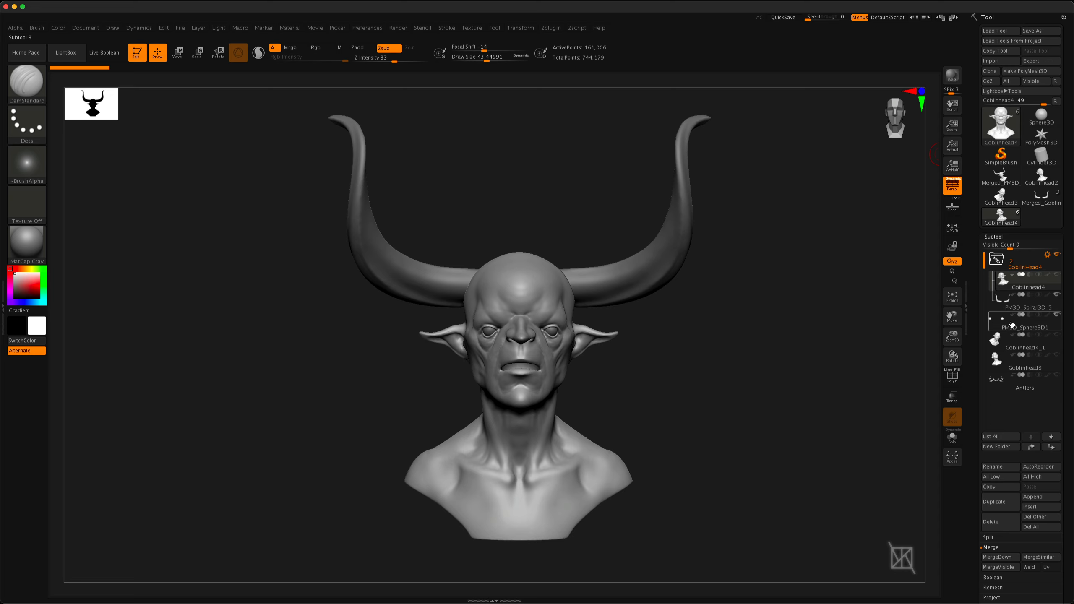
left_click_drag(1022, 330, 1026, 313)
left_click(1023, 263)
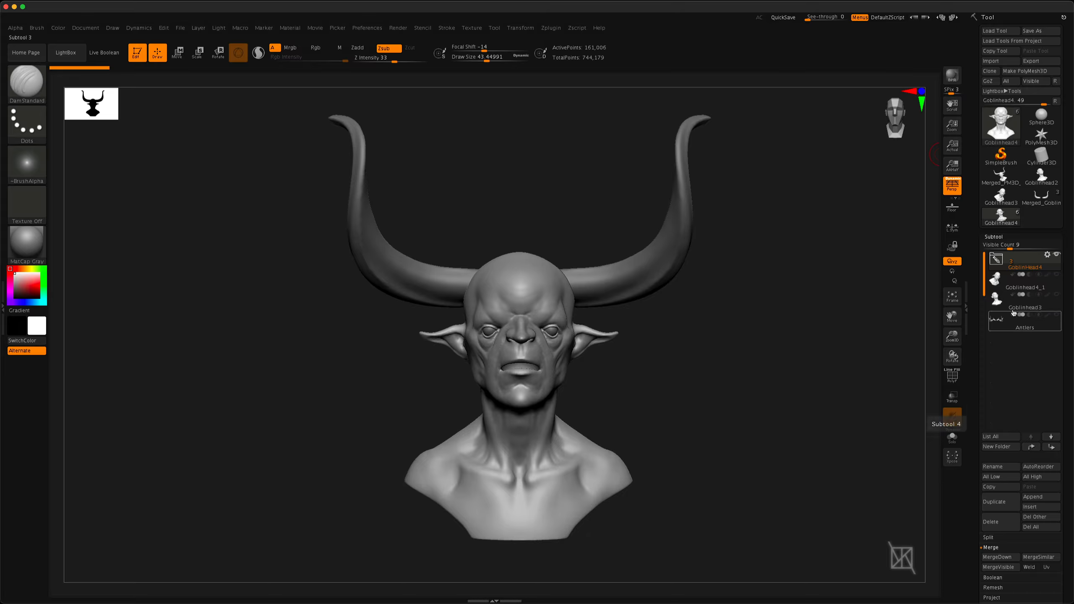
Toggle the visibility of the GoblinHead4 folder, then select its head subtool and hide the folder's contents
left_click(1056, 256)
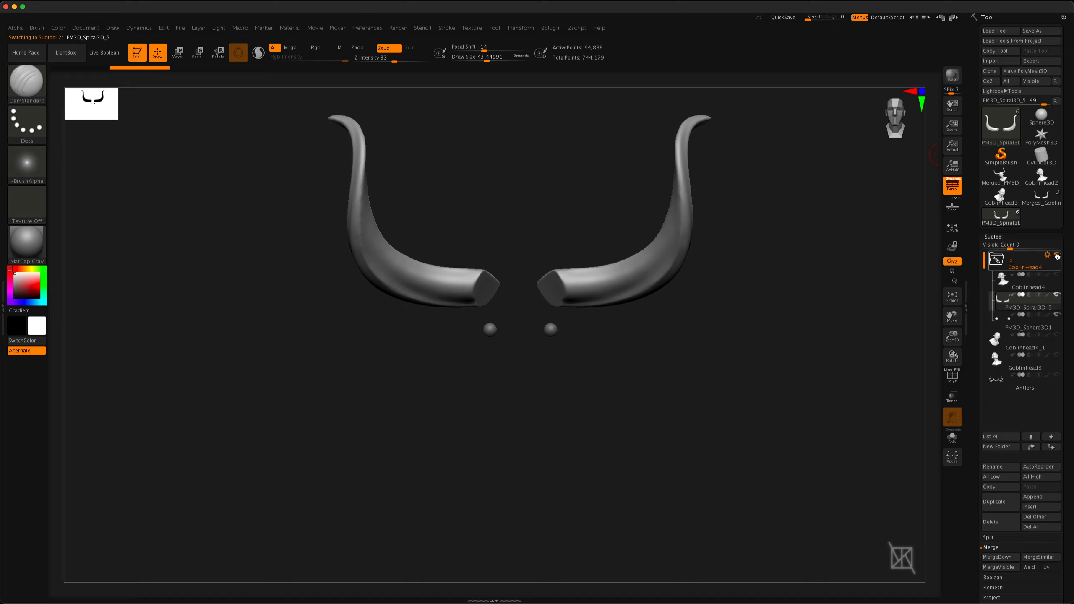
left_click(1057, 256)
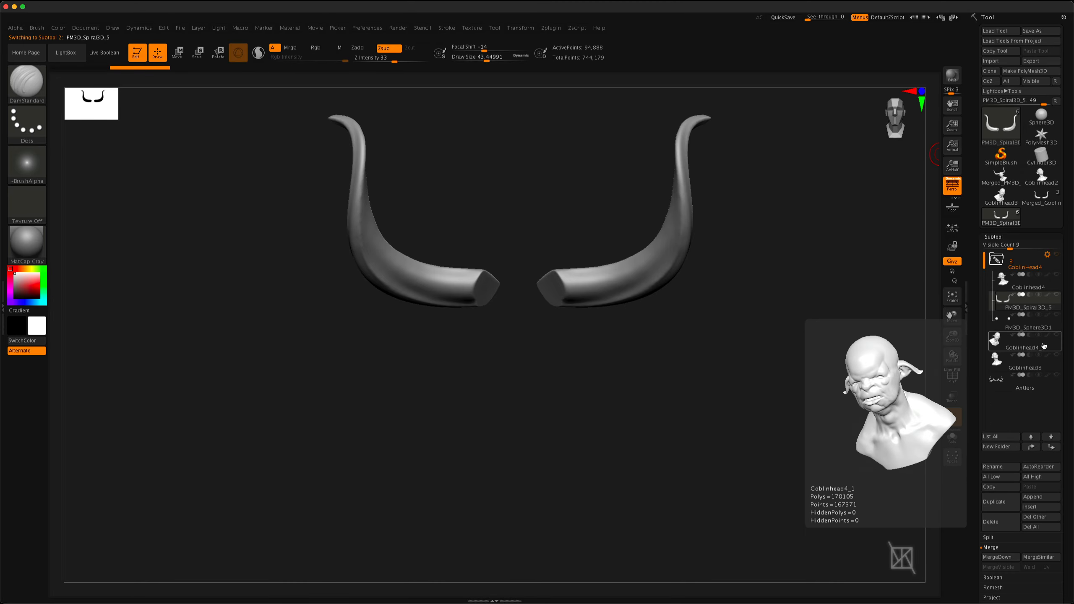
left_click(1056, 256)
left_click(1055, 274)
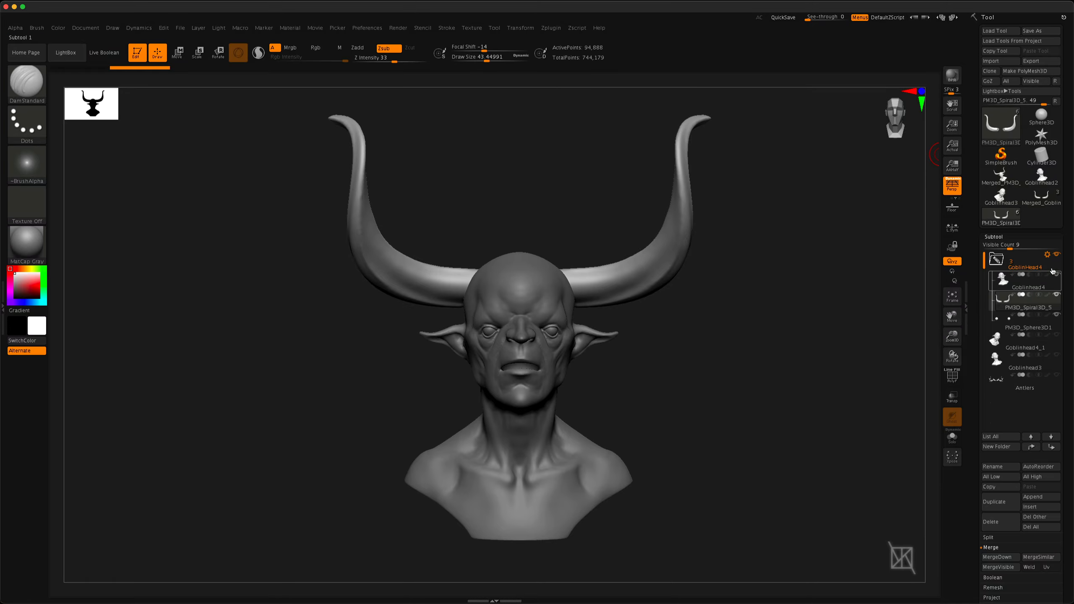
left_click(1035, 286)
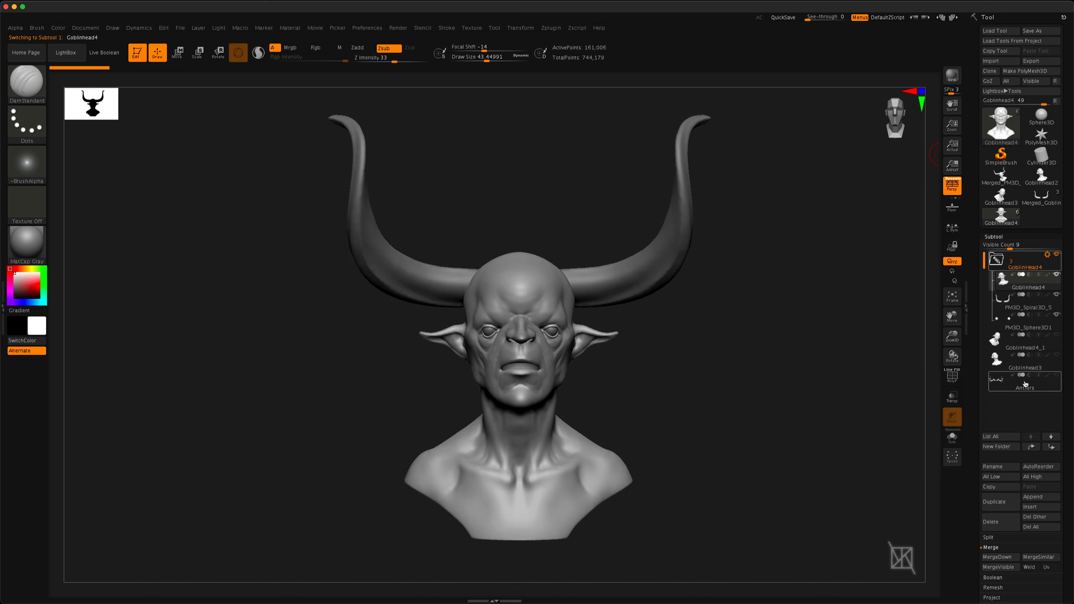
left_click(1057, 256)
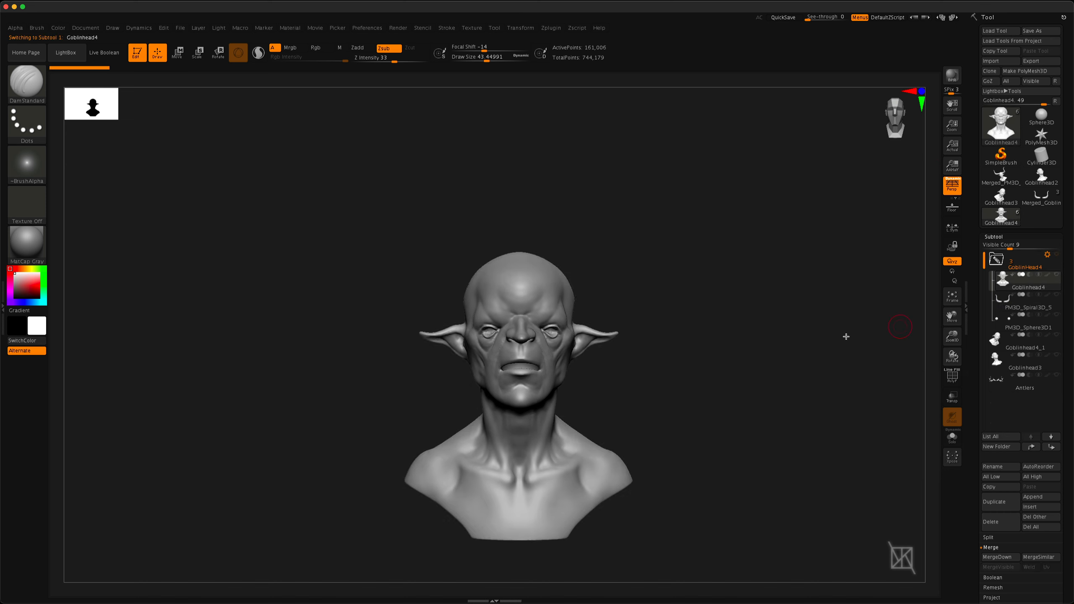
Show the contents of the GoblinHead4 folder and collapse the folder
left_click(1056, 254)
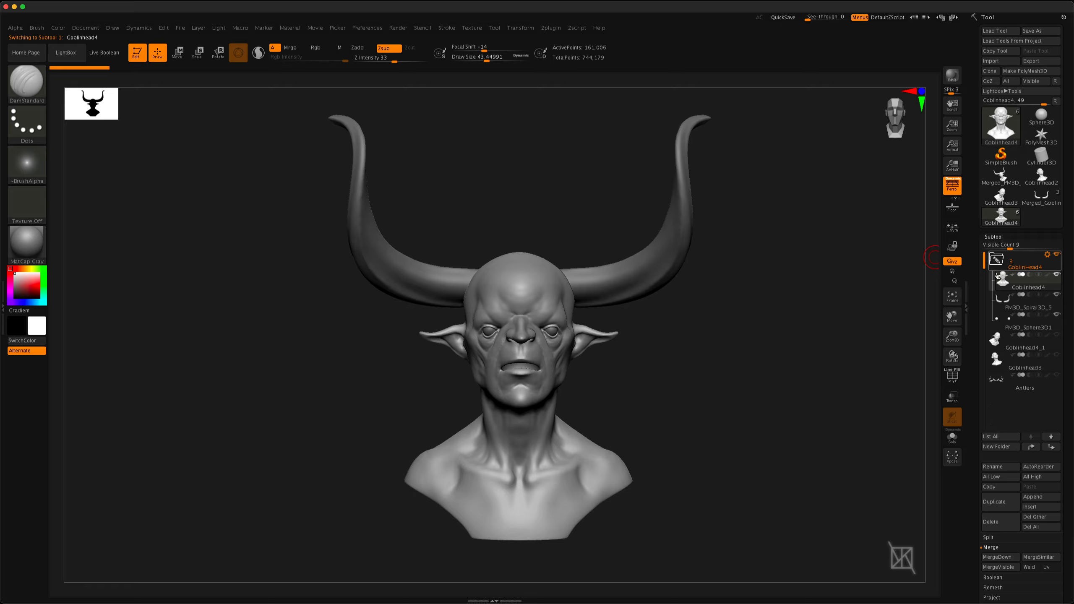
mouse_move(998, 270)
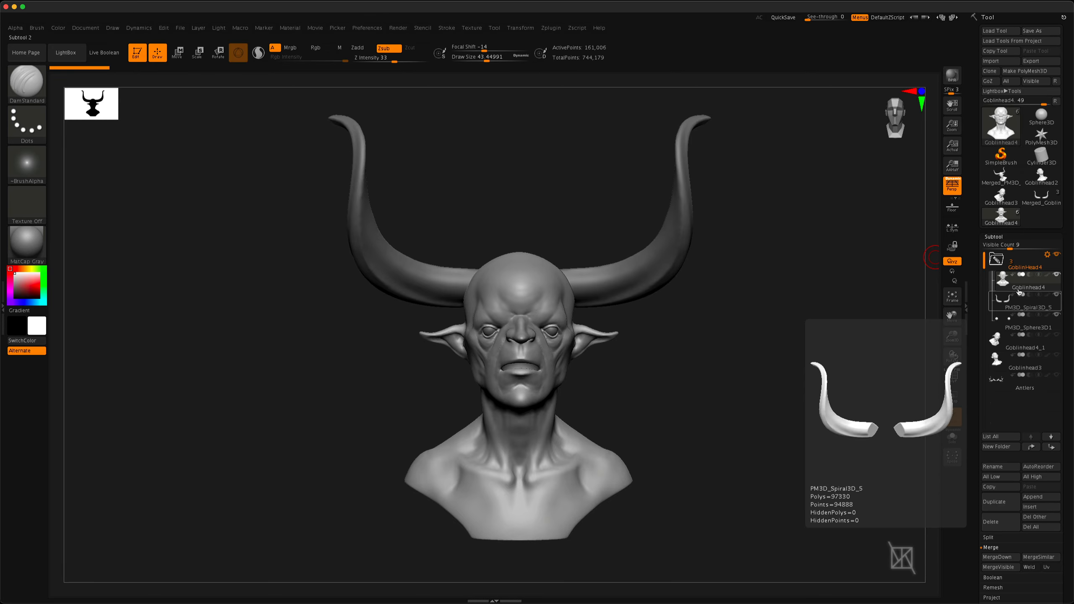
mouse_move(1020, 306)
left_click(997, 260)
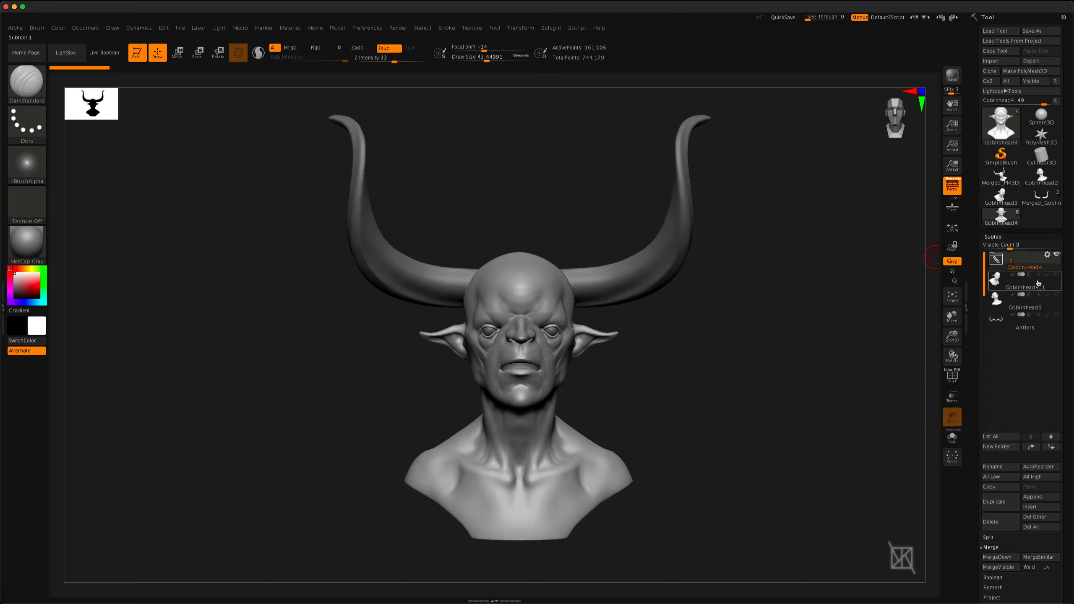
Hide the GoblinHead4 folder and select the Goblinhead4_1 subtool, then show the folder again and reselect it
left_click(1056, 255)
left_click(1026, 289)
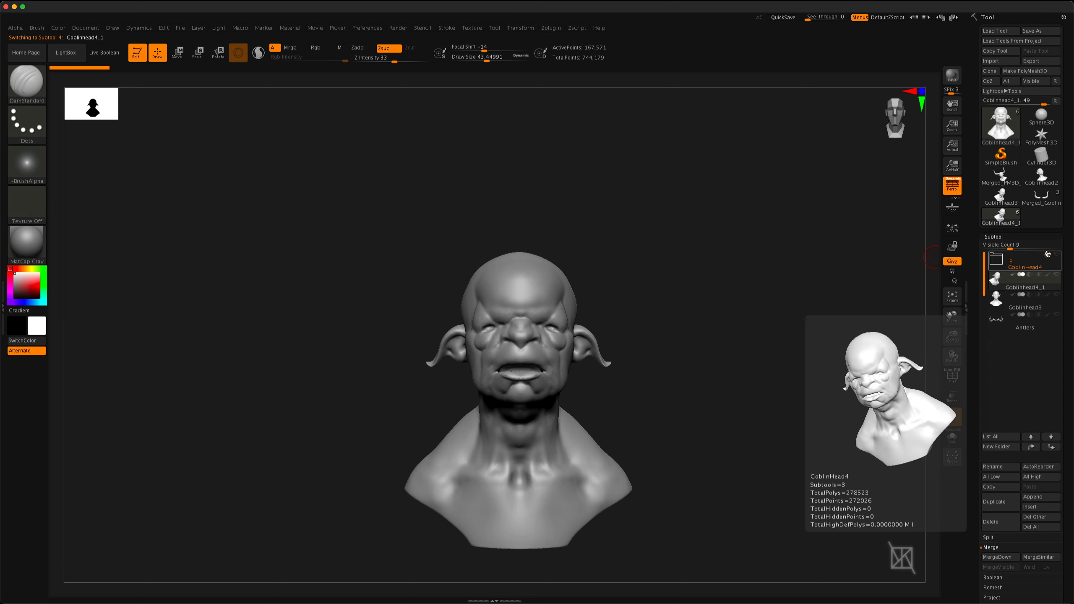
left_click(1028, 289)
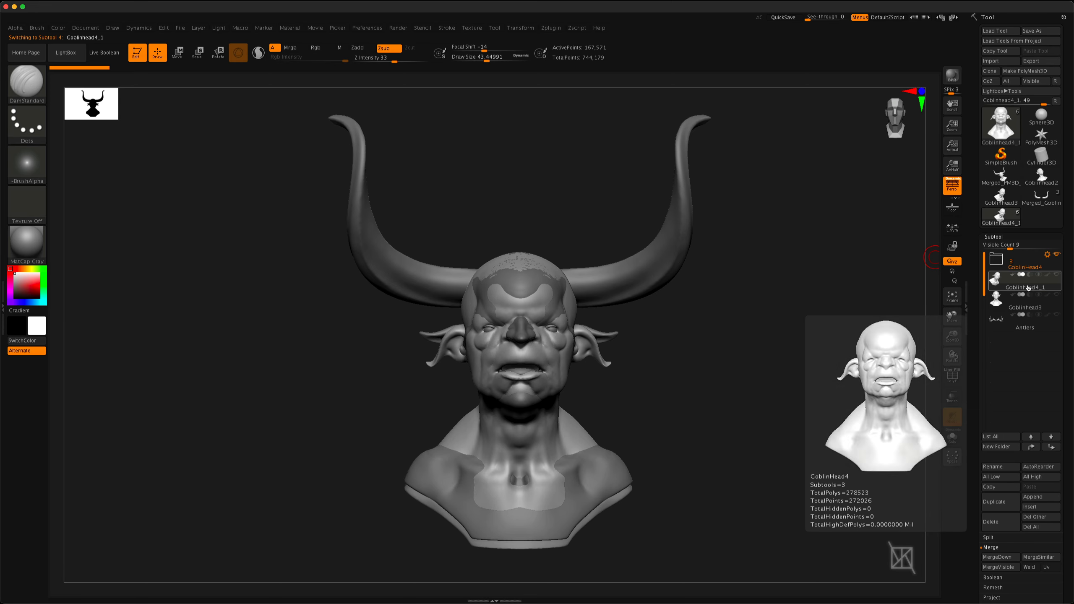
left_click(1055, 265)
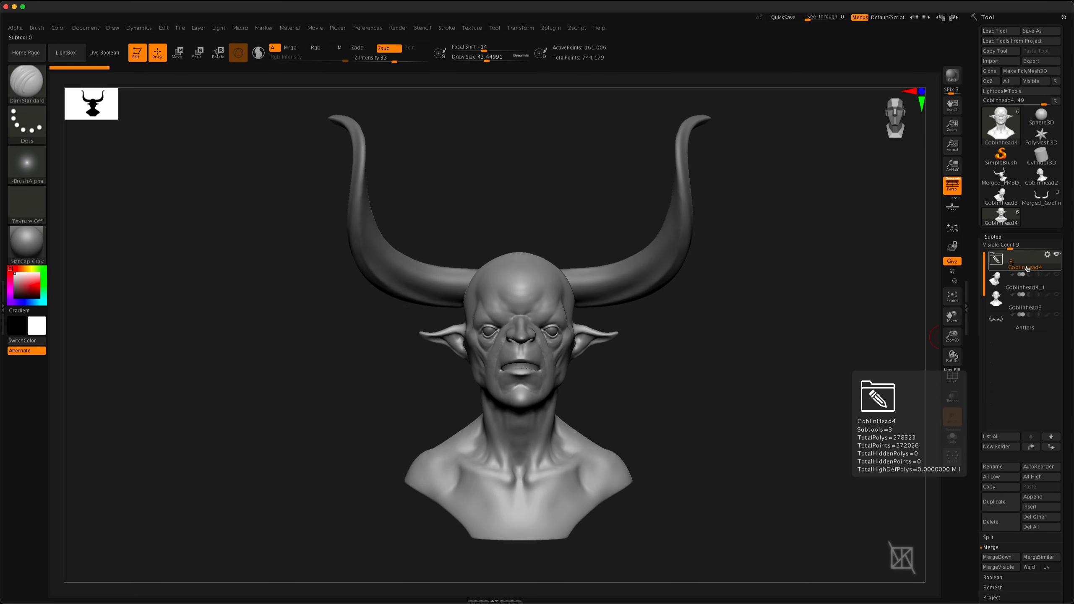
left_click(1048, 255)
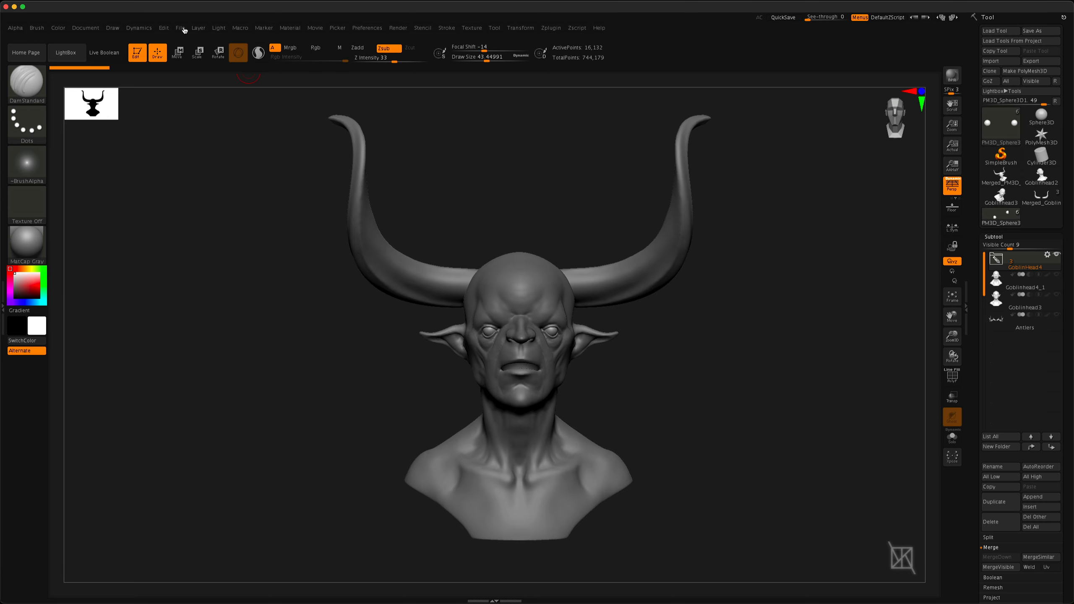
left_click(180, 28)
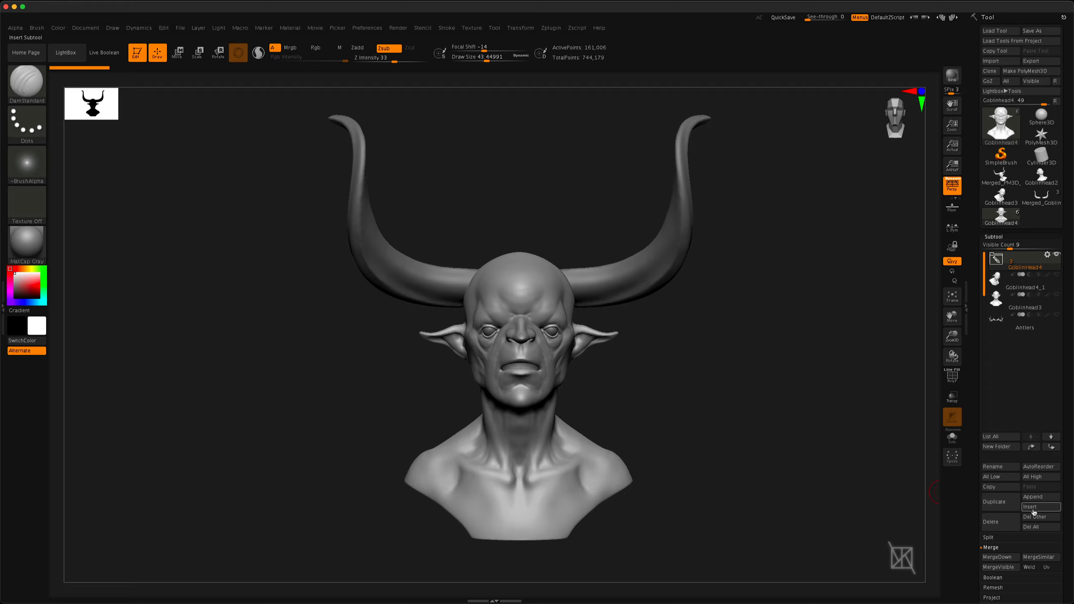
Step the active subtool selection down the list to Antlers and back up to the eyeballs in the GoblinHead4 folder
left_click(1051, 440)
left_click(1052, 439)
left_click(1051, 439)
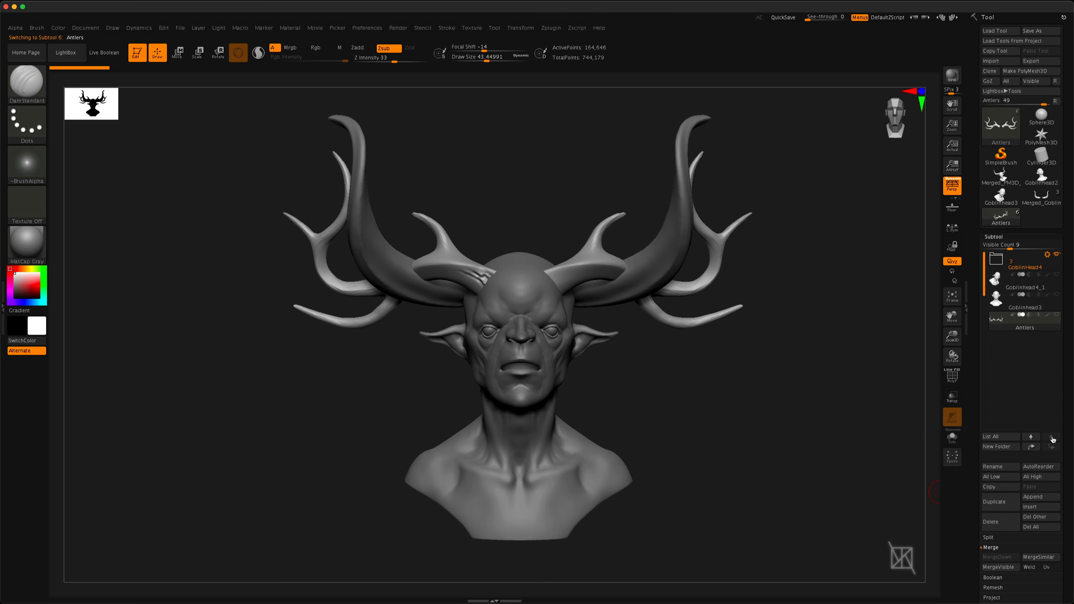
left_click(1031, 446)
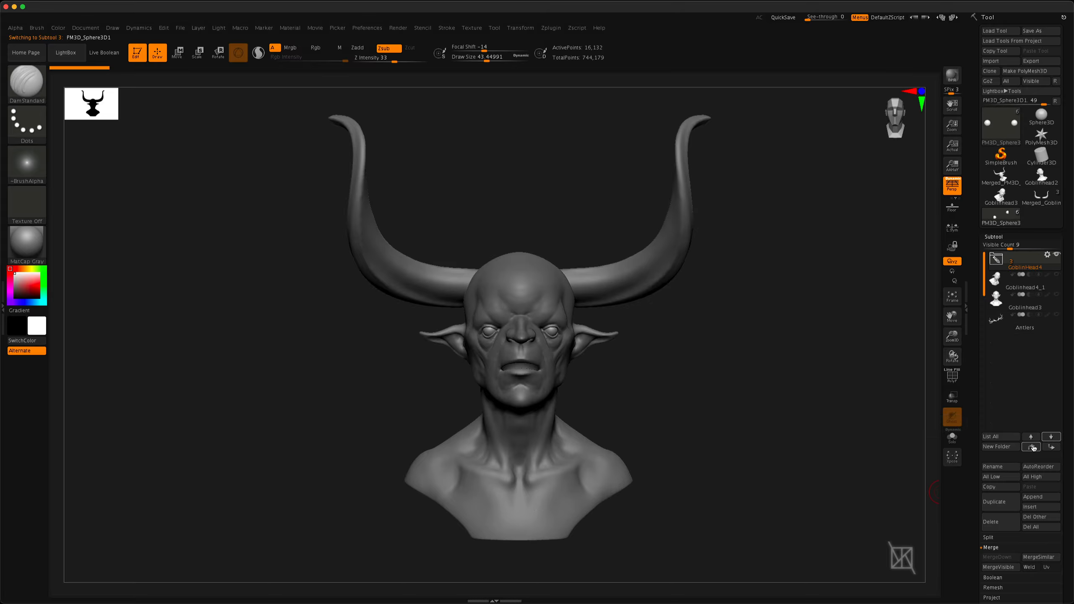
key("Down")
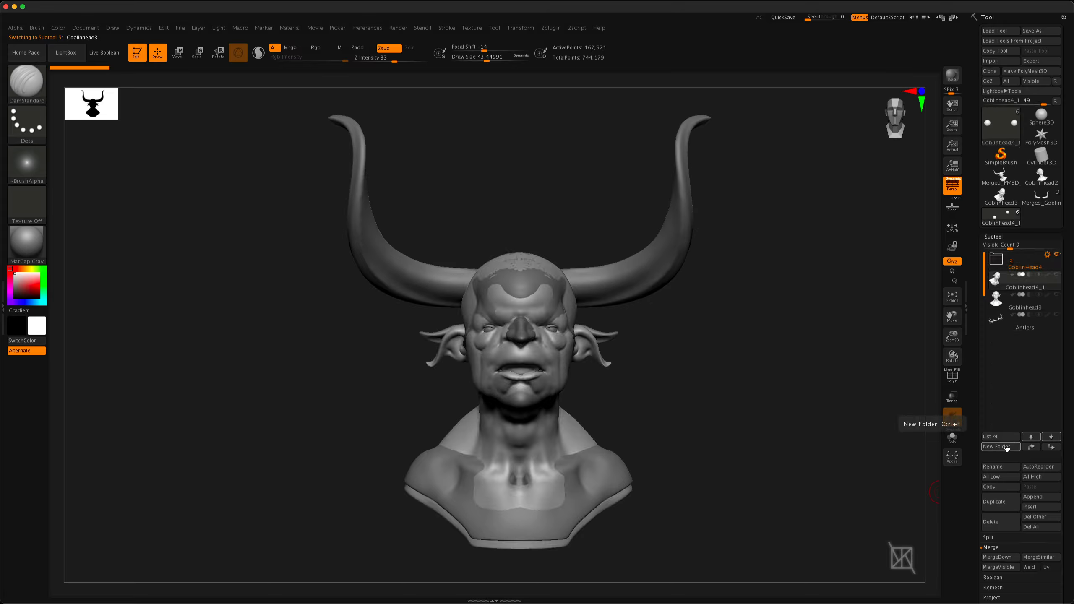
key("Up")
key("Up")
key("Up")
key("Up")
key("Up")
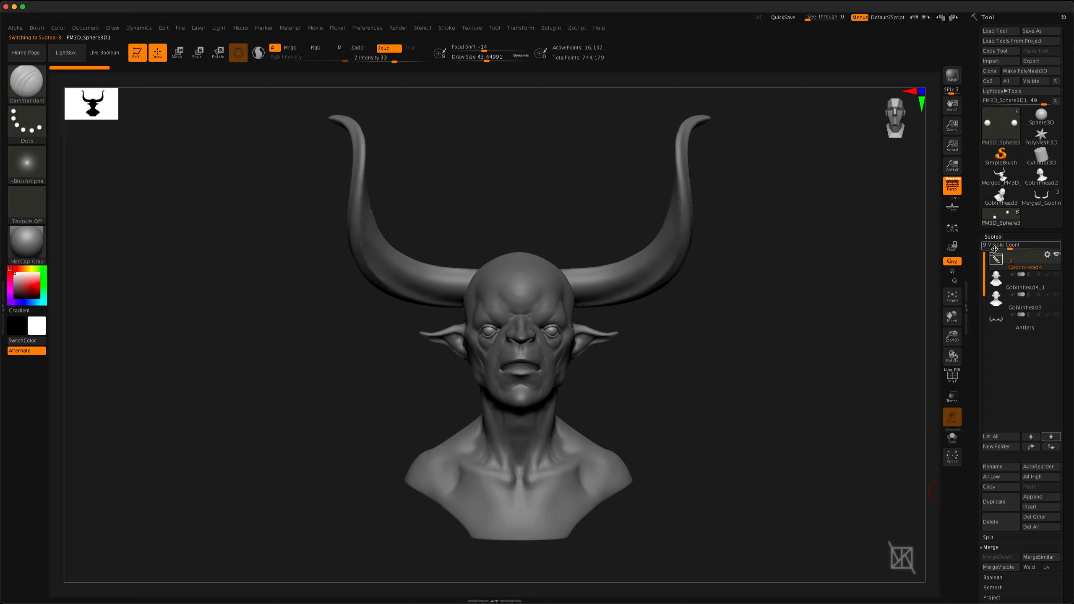
Move the GoblinHead4 folder down two places in the subtool order and back, then to the last place and back to first
left_click(1052, 447)
left_click(1052, 447)
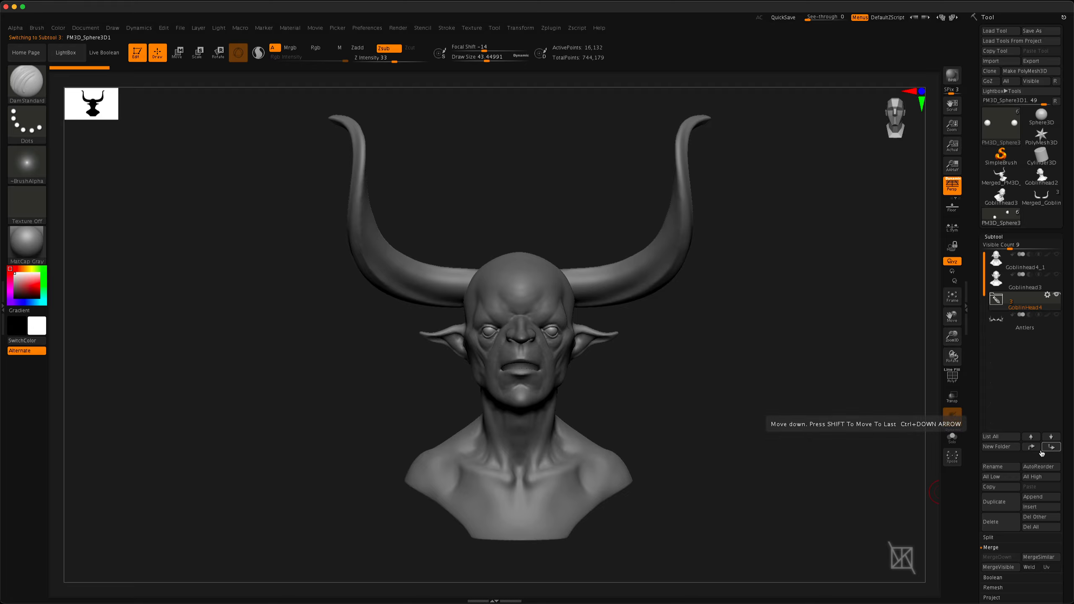
left_click(1031, 447)
left_click(1031, 447)
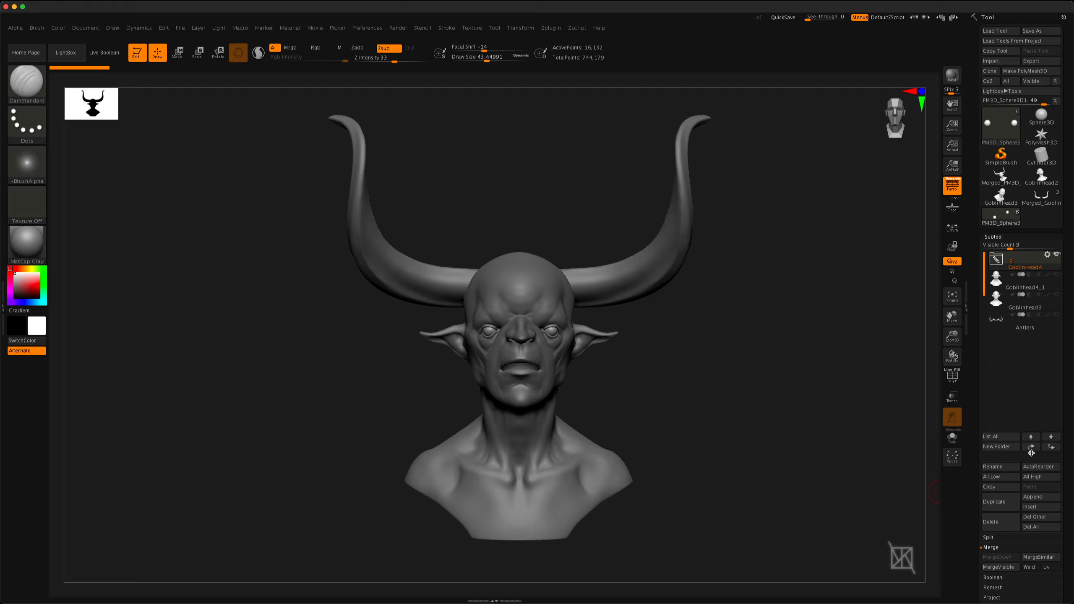
left_click(1052, 448, "shift")
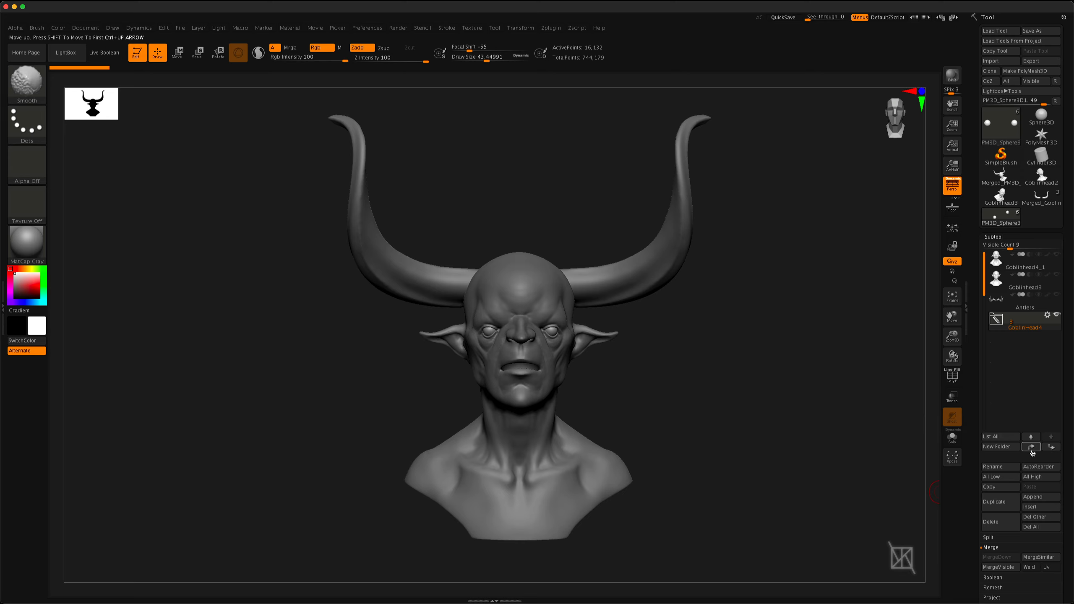
left_click(1032, 450, "shift")
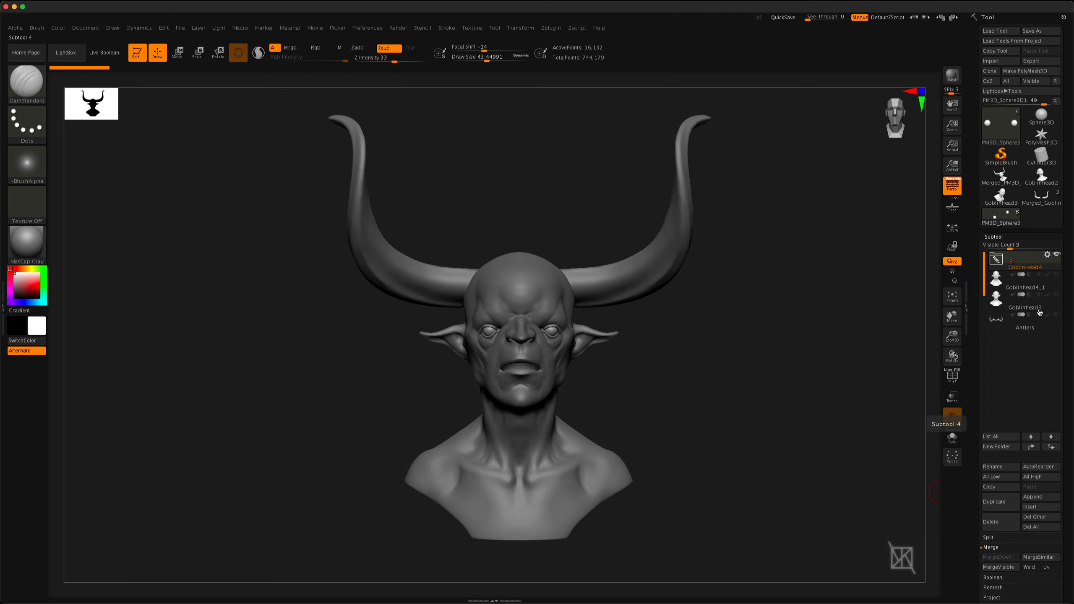
mouse_move(1018, 270)
left_mouse_down()
mouse_move(1023, 338)
mouse_move(1010, 260)
left_mouse_up()
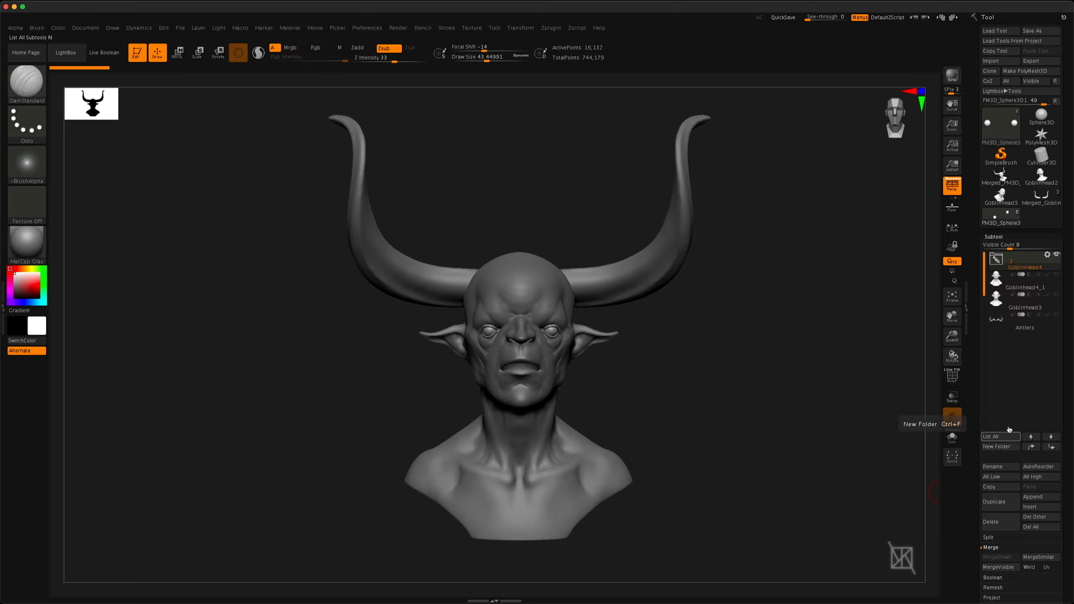
mouse_move(977, 520)
left_mouse_down()
mouse_move(976, 458)
mouse_move(975, 472)
left_mouse_up()
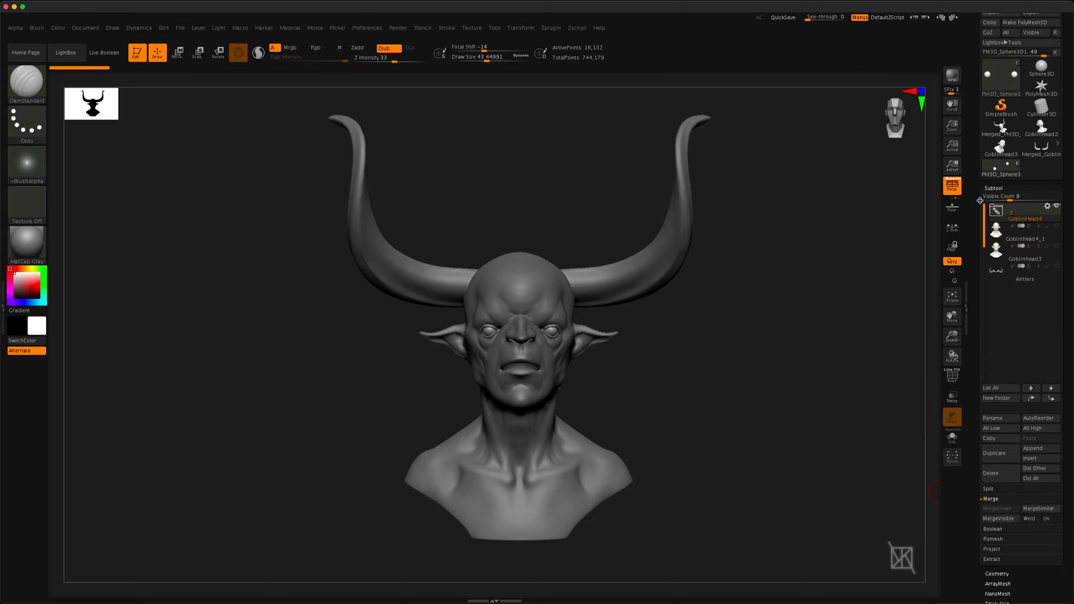
left_click_drag(976, 183, 982, 206)
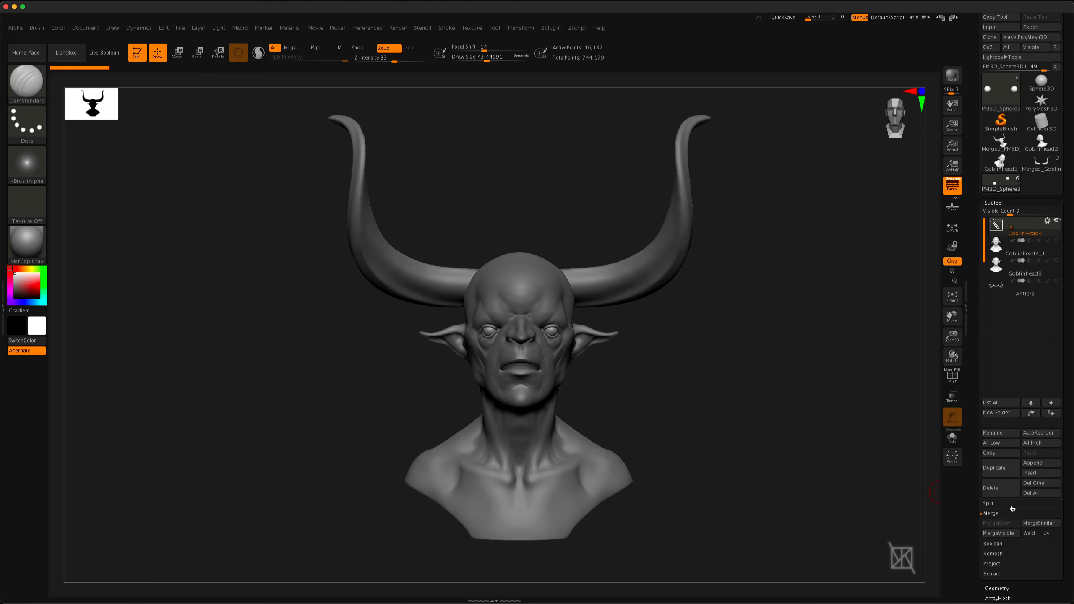